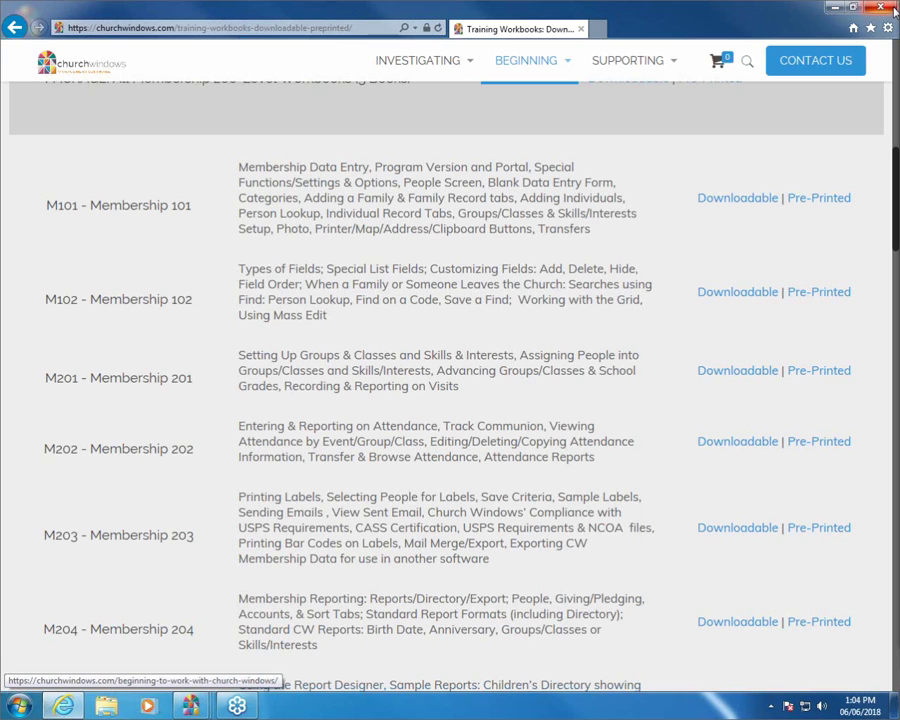
Close the training website and bring the Membership module's People records screen to the front
{"action": "left_click", "coordinate": [893, 10]}
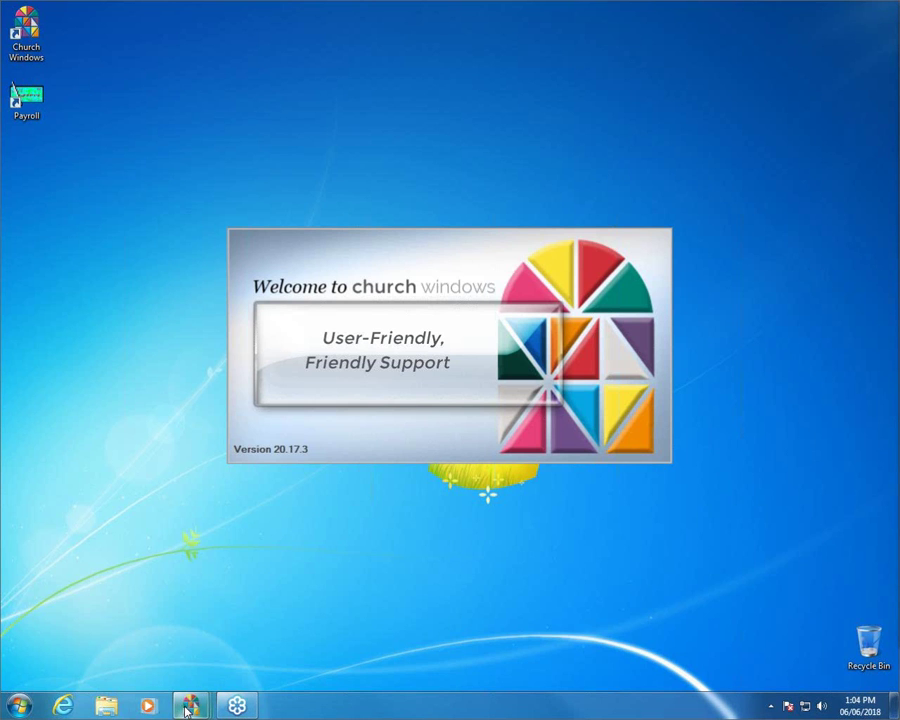
{"action": "mouse_move", "coordinate": [188, 706]}
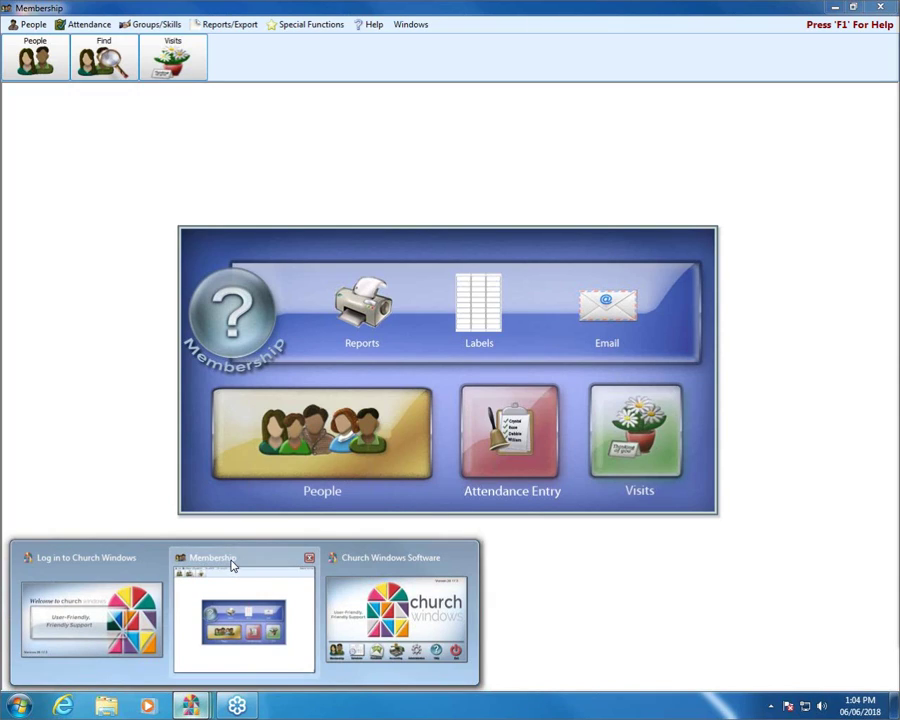
{"action": "left_click", "coordinate": [232, 566]}
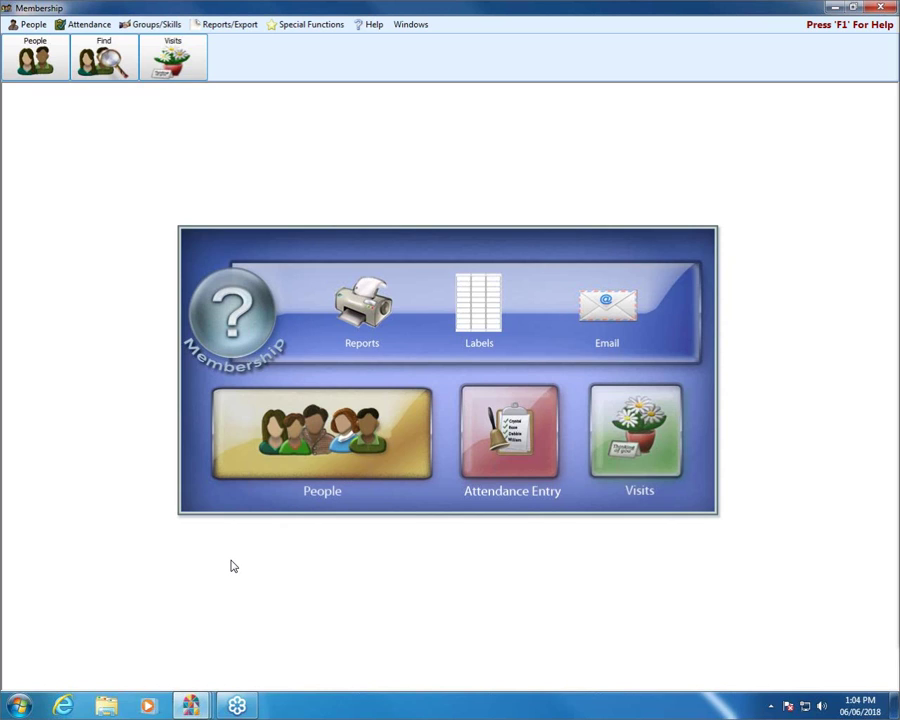
{"action": "left_click", "coordinate": [310, 452]}
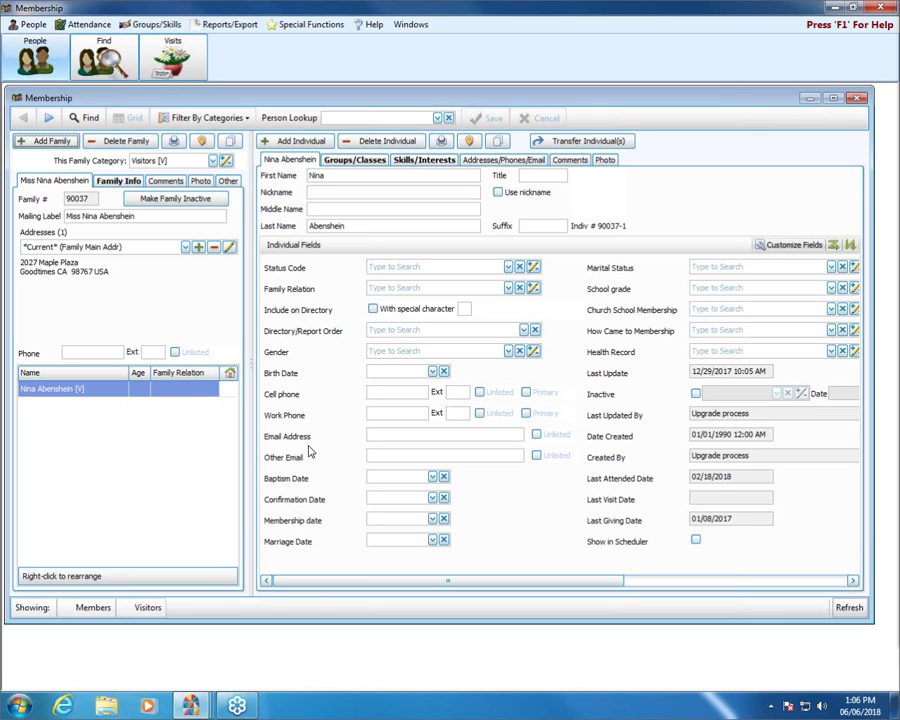
Maximize the inner Membership record window so it fills Church Windows
{"action": "left_click", "coordinate": [830, 99]}
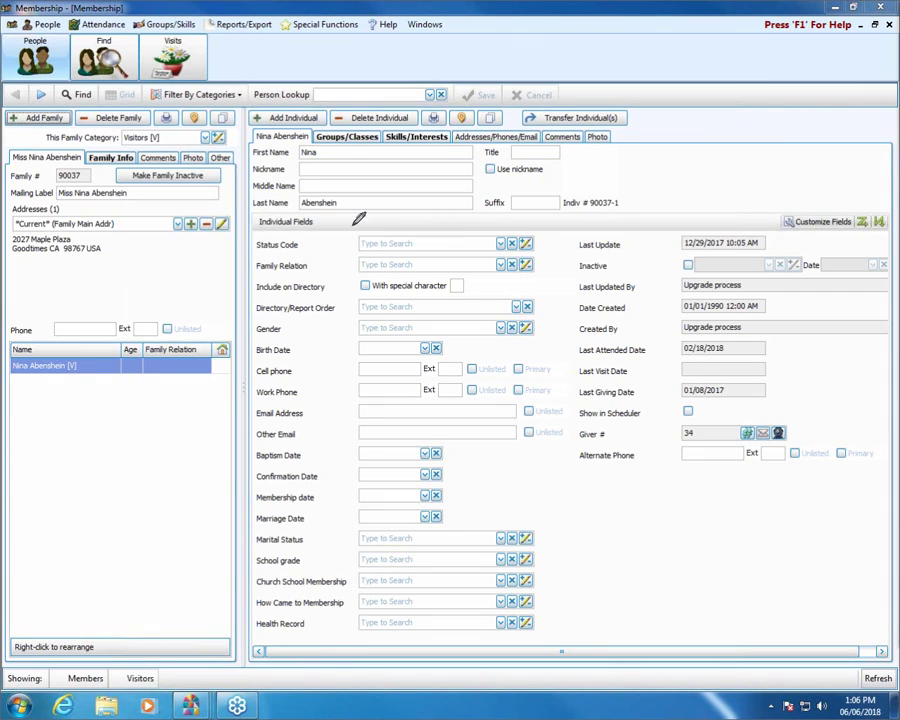
{"action": "mouse_move", "coordinate": [452, 216]}
{"action": "left_mouse_down"}
{"action": "mouse_move", "coordinate": [300, 203]}
{"action": "mouse_move", "coordinate": [215, 225]}
{"action": "mouse_move", "coordinate": [241, 240]}
{"action": "mouse_move", "coordinate": [450, 238]}
{"action": "mouse_move", "coordinate": [462, 205]}
{"action": "left_mouse_up"}
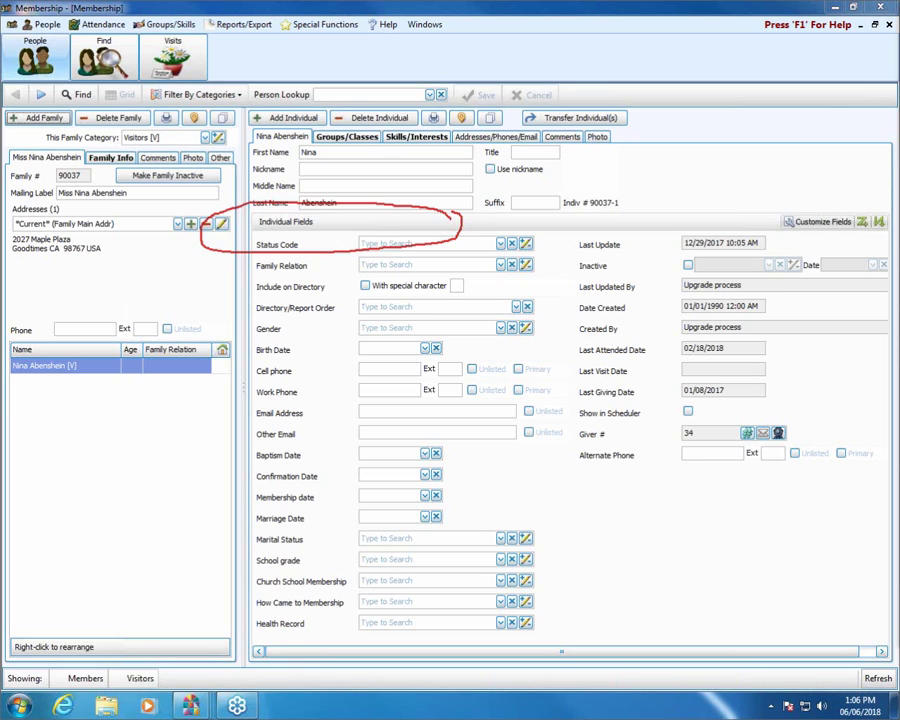
{"action": "key", "text": "Escape"}
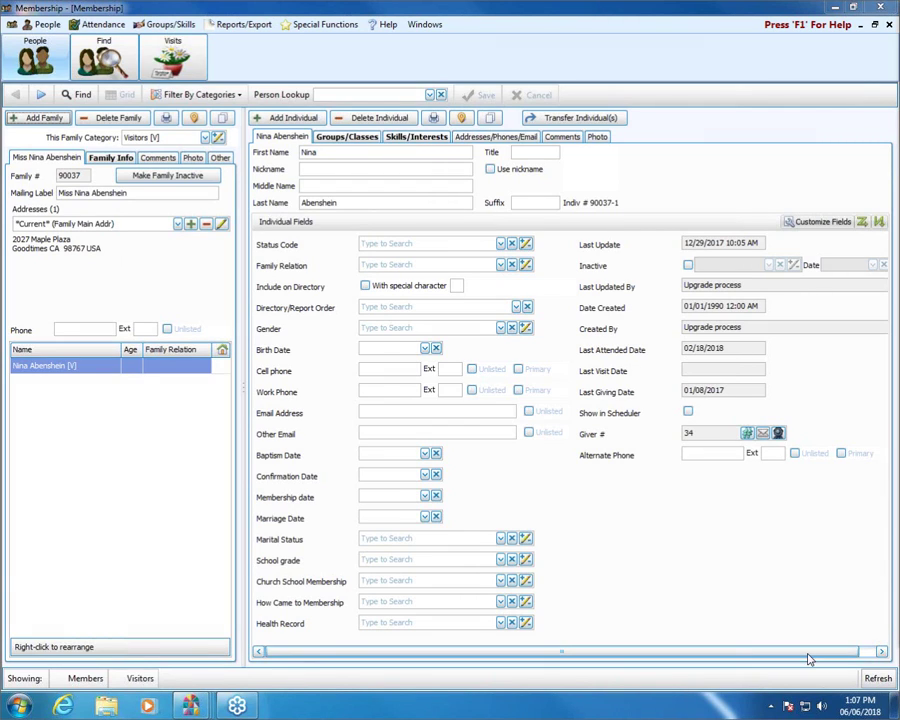
{"action": "left_click_drag", "start_coordinate": [832, 652], "coordinate": [838, 630]}
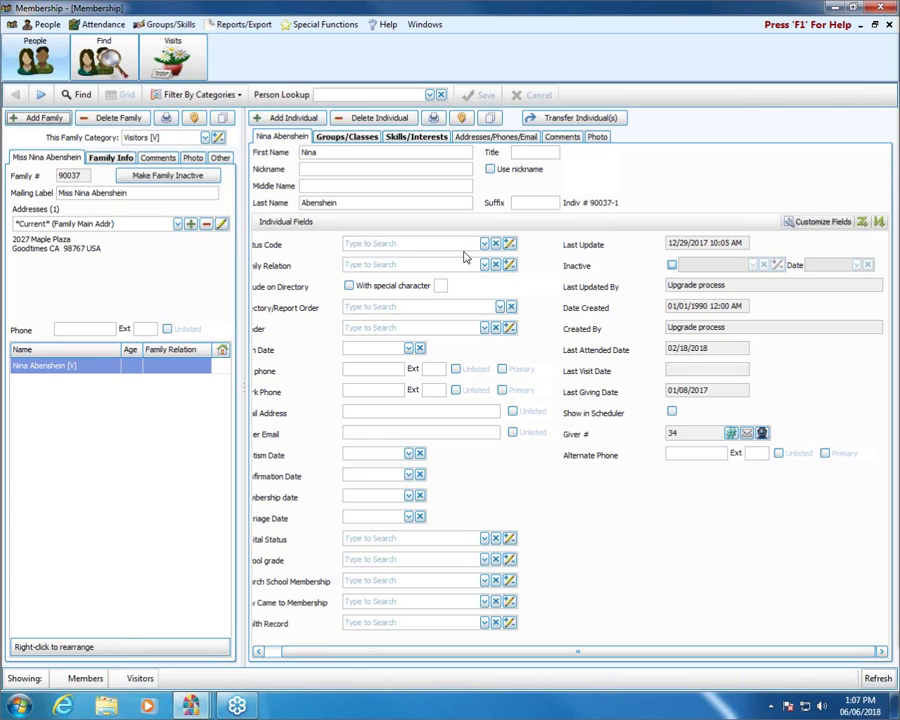
{"action": "left_click", "coordinate": [41, 96]}
{"action": "left_click", "coordinate": [41, 96]}
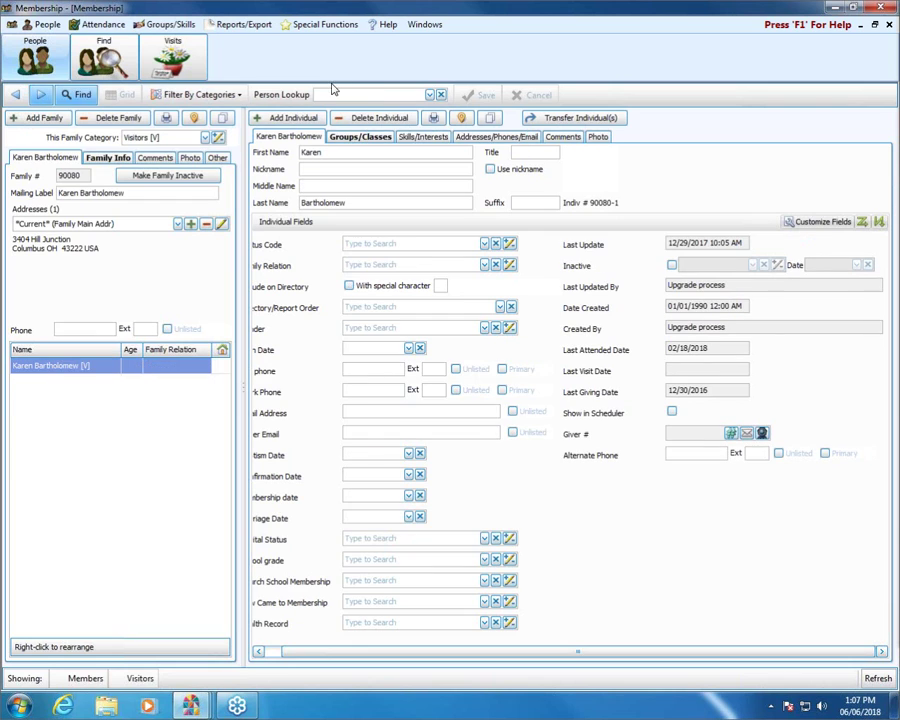
{"action": "left_click", "coordinate": [357, 94]}
{"action": "type", "text": "bell"}
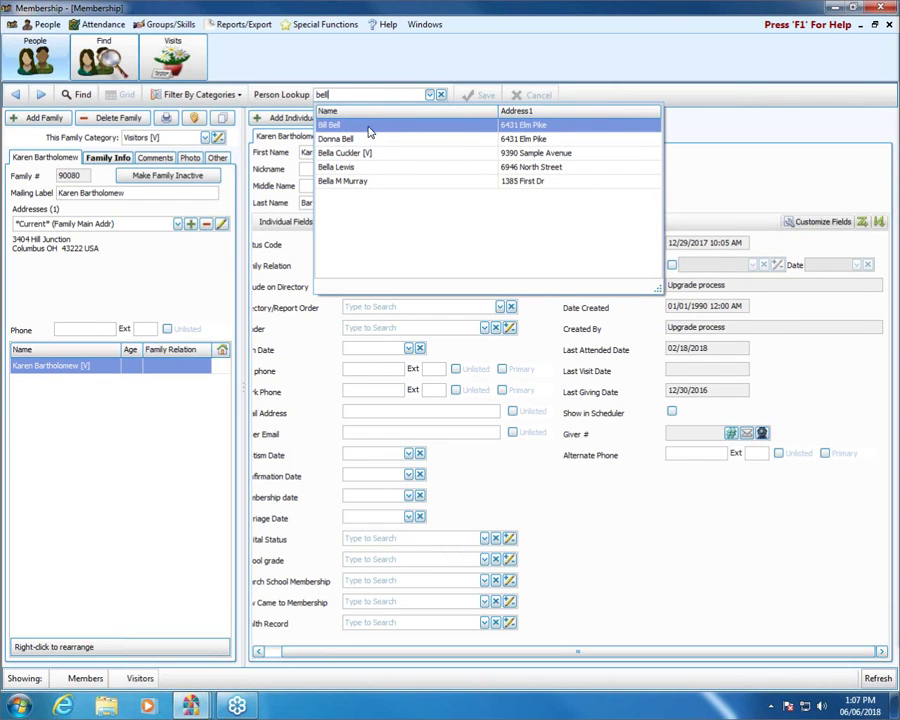
{"action": "left_click", "coordinate": [368, 125]}
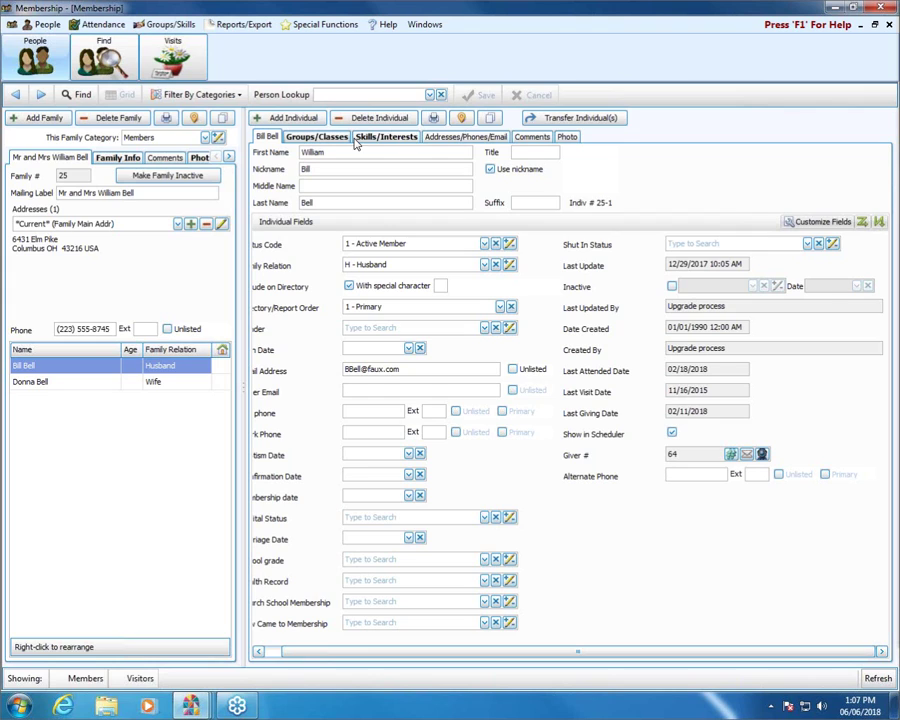
{"action": "left_click", "coordinate": [672, 287]}
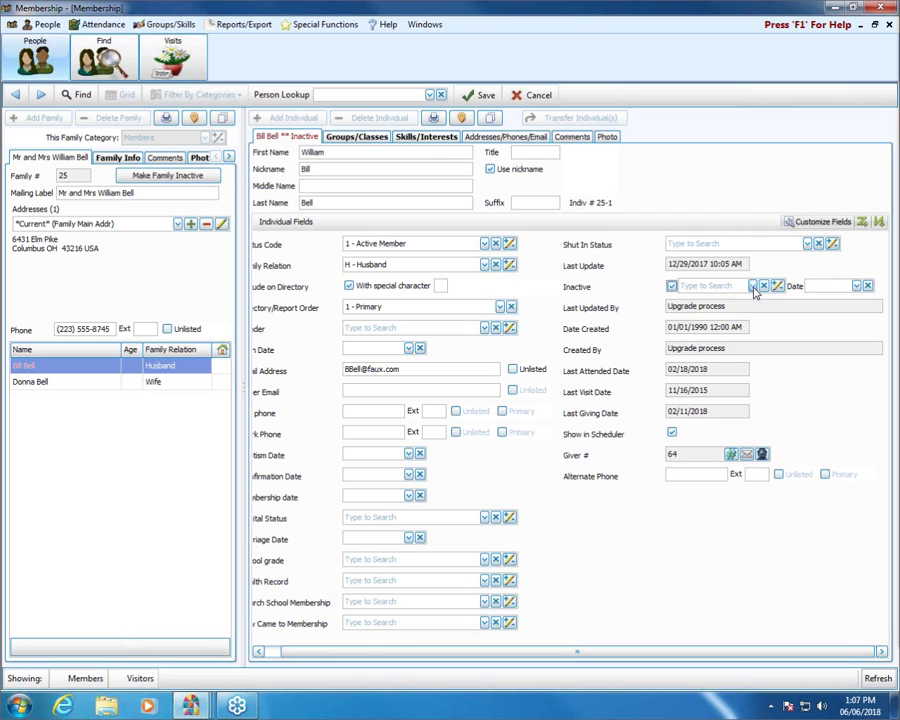
{"action": "left_click", "coordinate": [754, 287]}
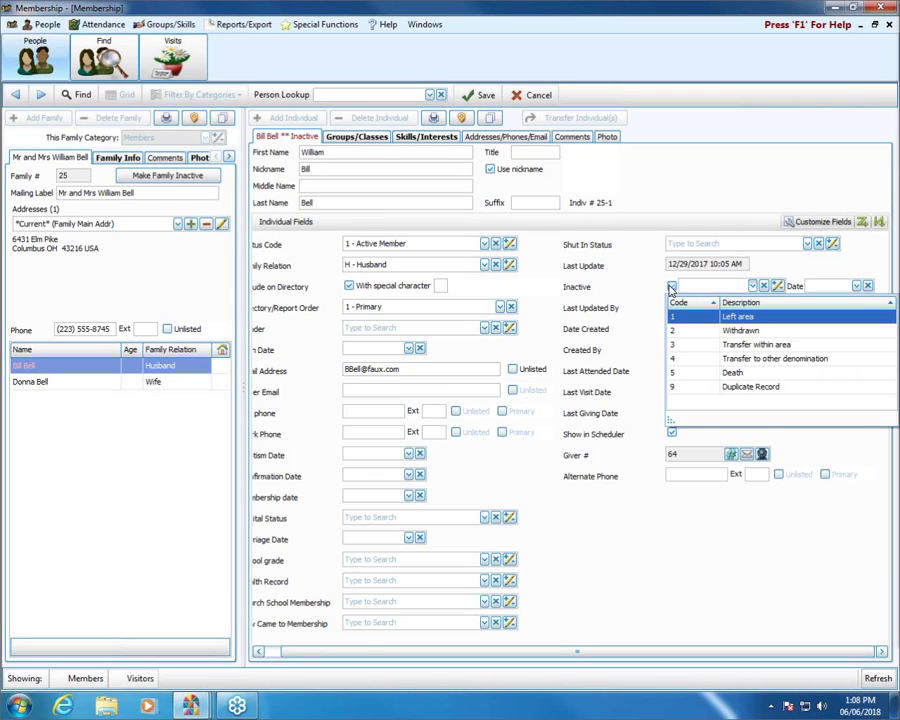
{"action": "left_click", "coordinate": [672, 287]}
{"action": "left_click", "coordinate": [738, 373]}
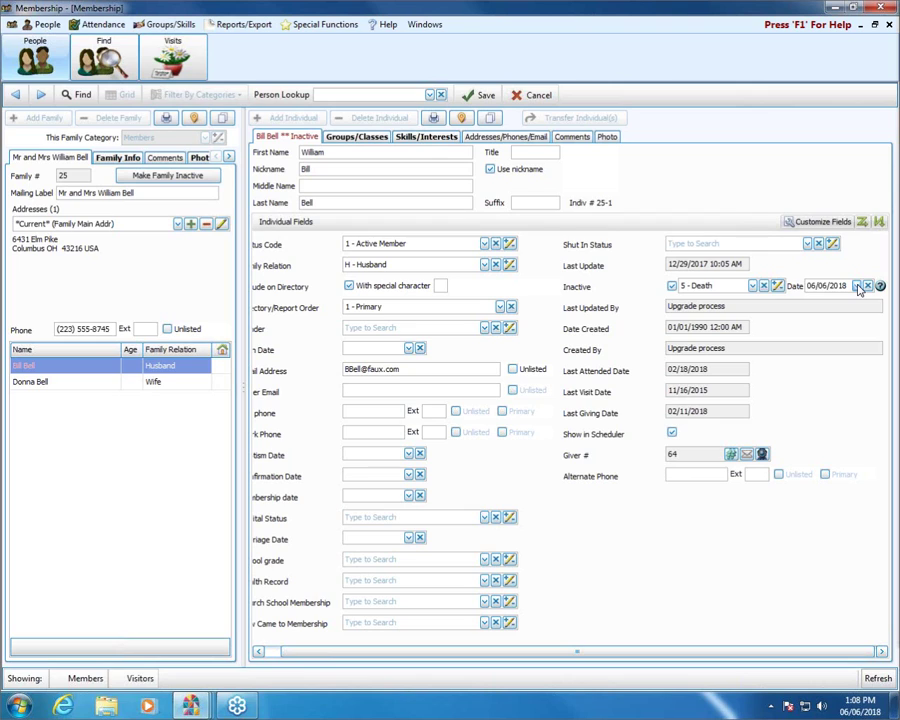
{"action": "left_click", "coordinate": [857, 286]}
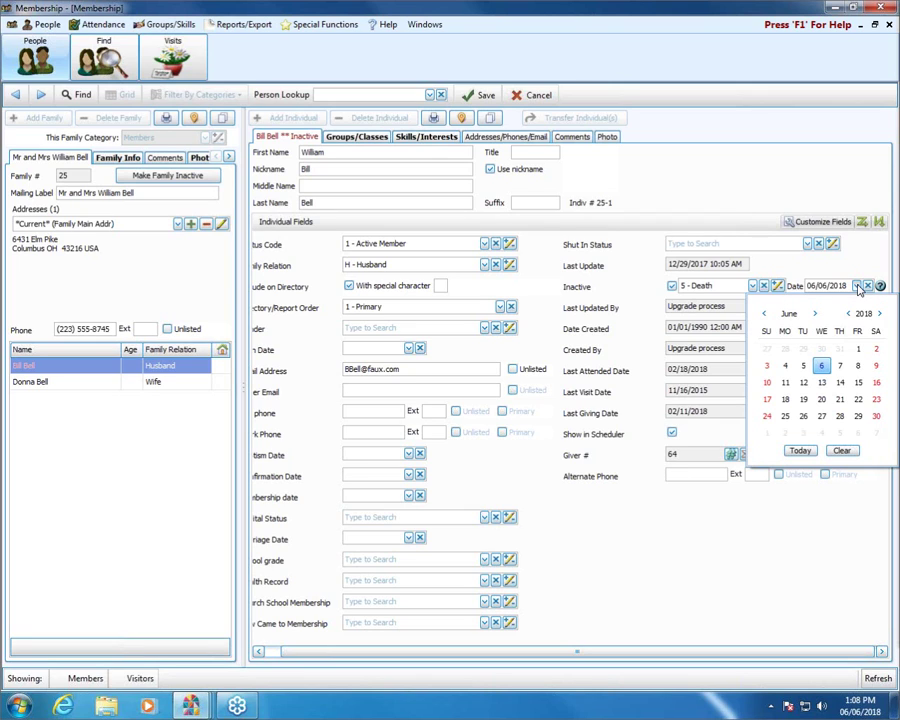
{"action": "left_click", "coordinate": [764, 313]}
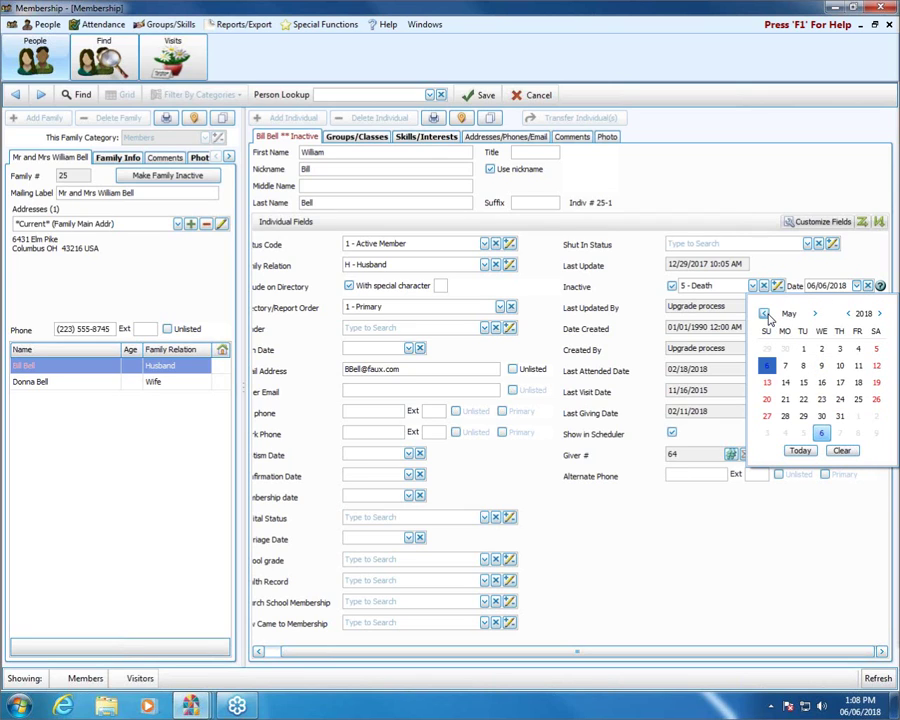
{"action": "left_click", "coordinate": [768, 385]}
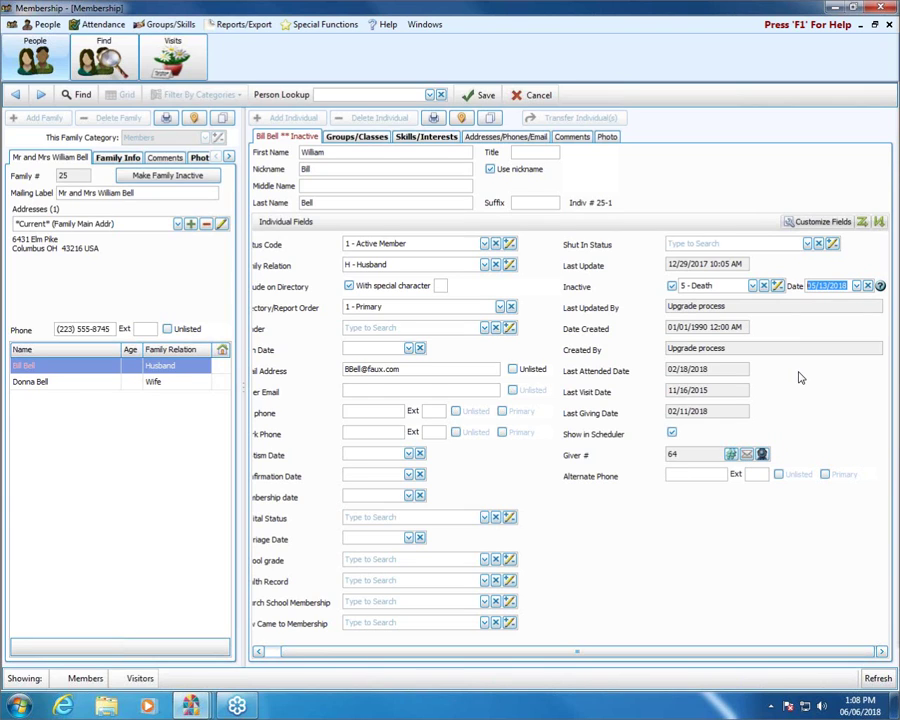
{"action": "left_click", "coordinate": [484, 95]}
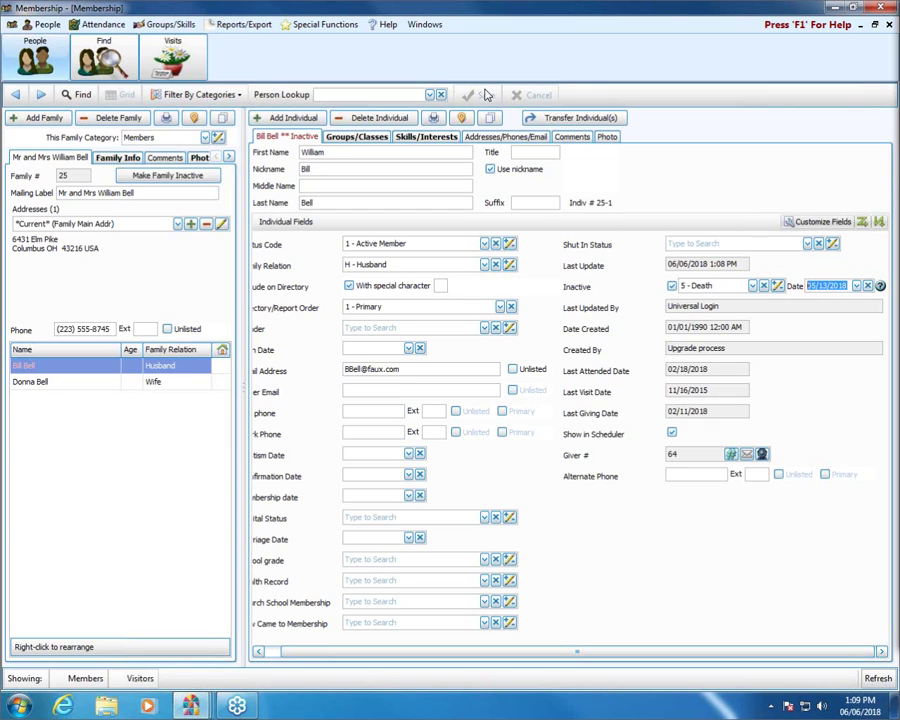
{"action": "left_click", "coordinate": [868, 288]}
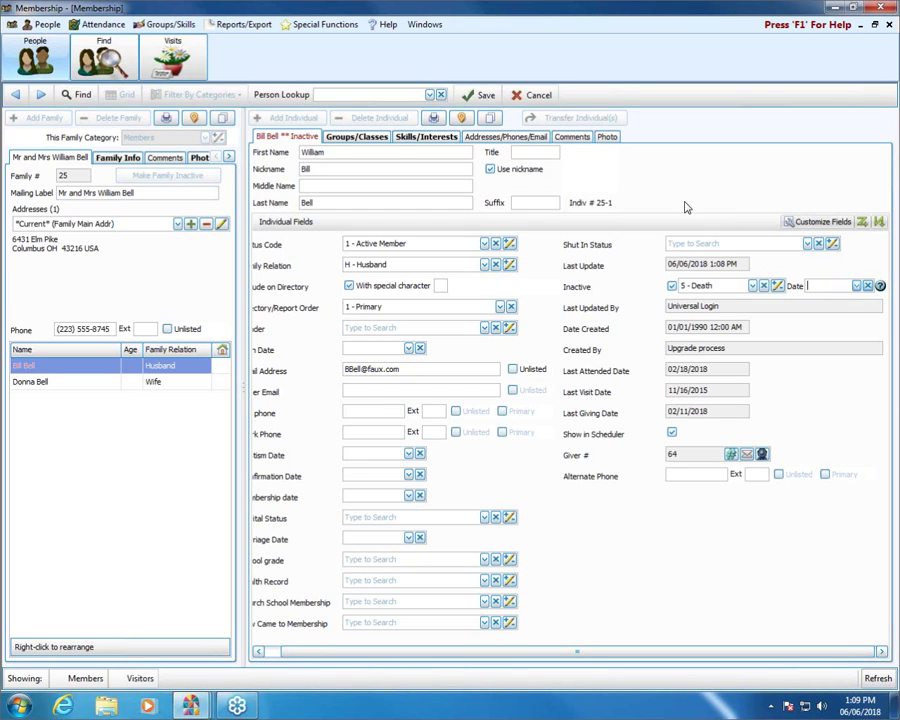
{"action": "left_click", "coordinate": [480, 95]}
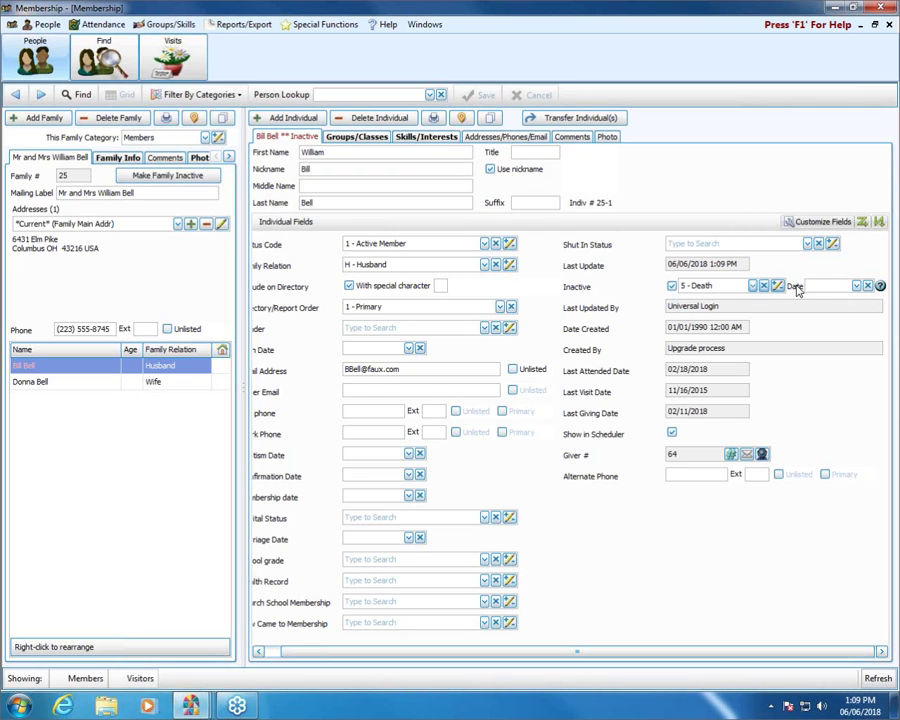
Restore the inactive date to 05/13/2018 and advance to the next family record
{"action": "left_click", "coordinate": [855, 288]}
{"action": "left_click", "coordinate": [856, 287]}
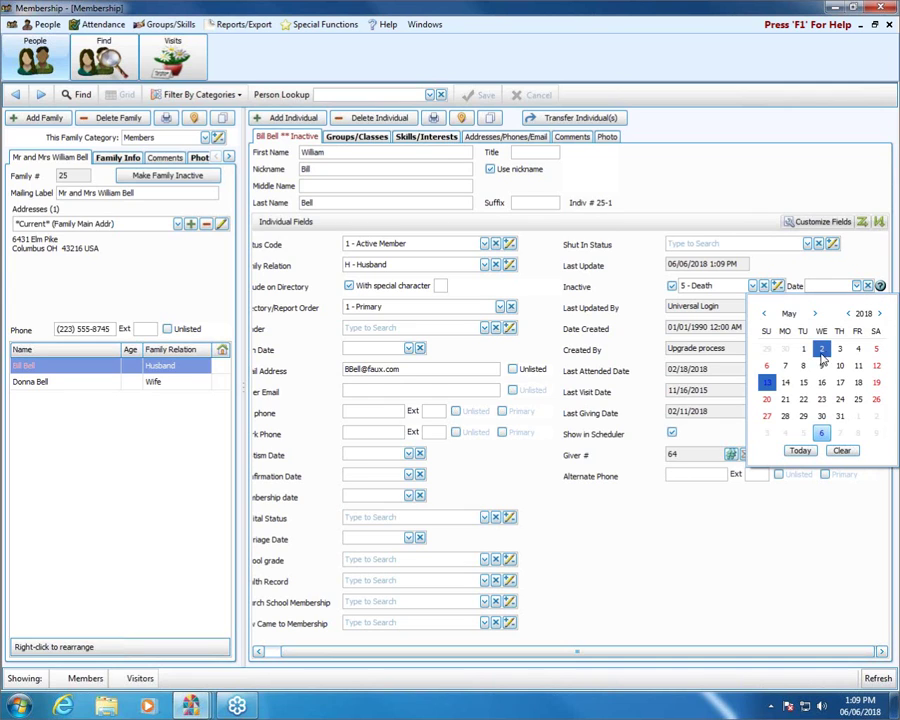
{"action": "left_click", "coordinate": [768, 385]}
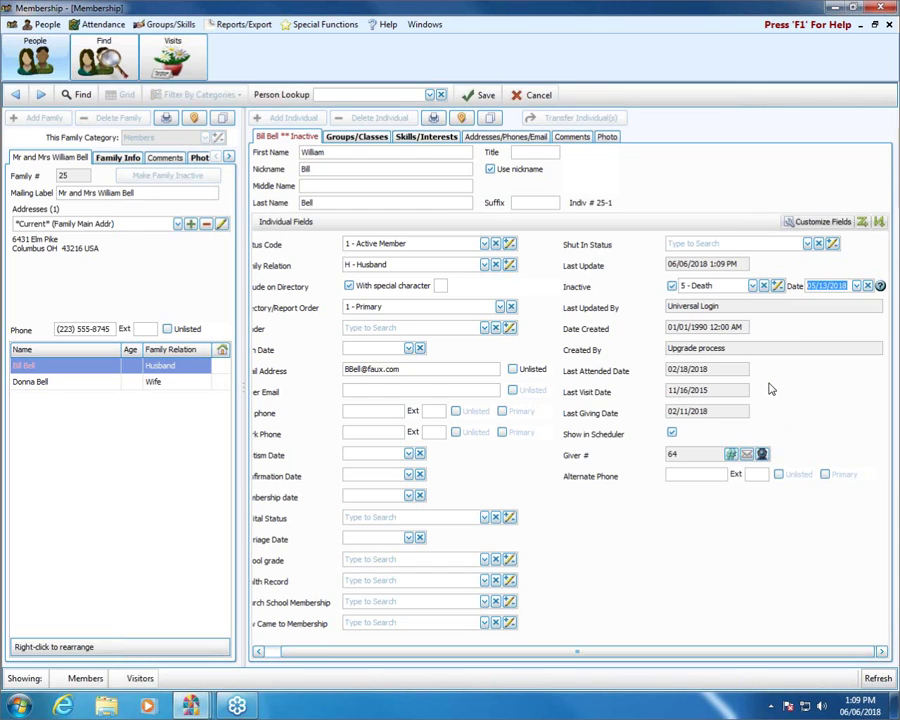
{"action": "mouse_move", "coordinate": [880, 287]}
{"action": "left_click", "coordinate": [292, 652]}
{"action": "left_click", "coordinate": [288, 654]}
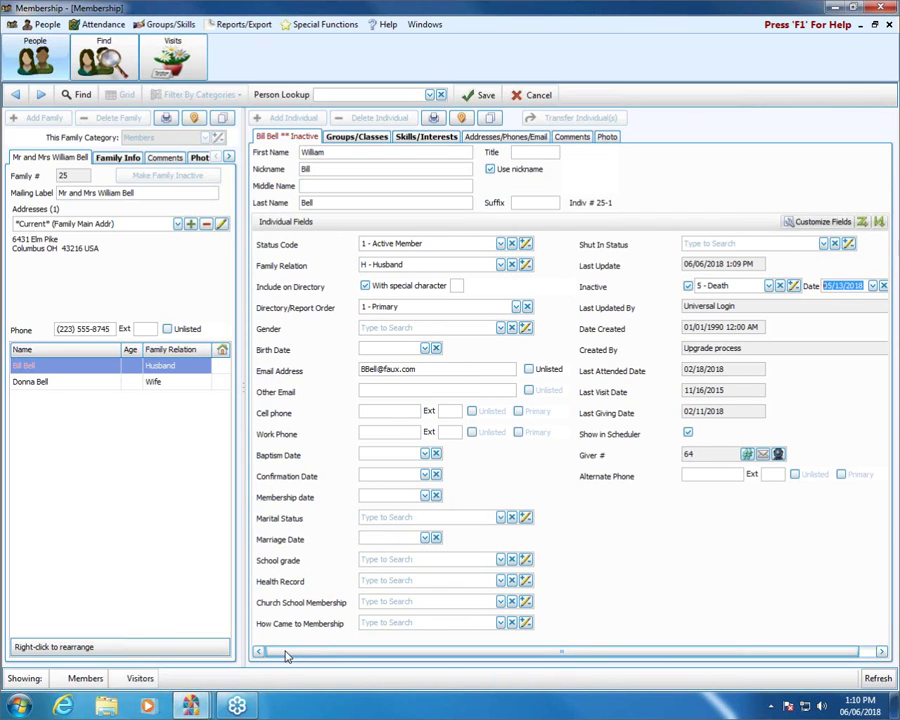
{"action": "left_click", "coordinate": [43, 96]}
Advance one more record to reach family 18
{"action": "left_click", "coordinate": [43, 96]}
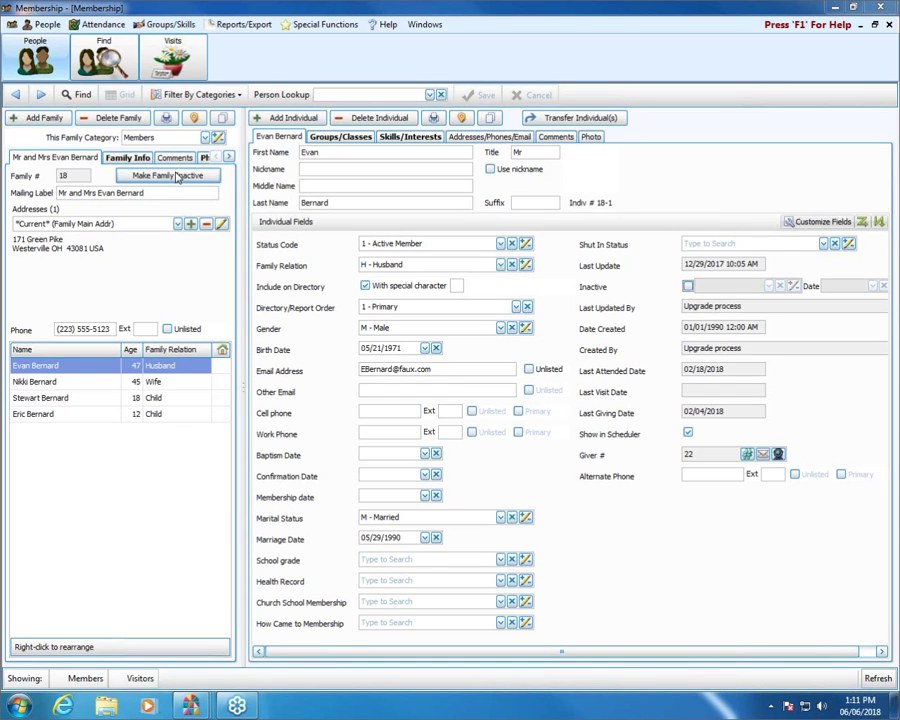
In Make Family Inactive, choose reason 1 - Left area and date 06/03/2018
{"action": "left_click", "coordinate": [176, 176]}
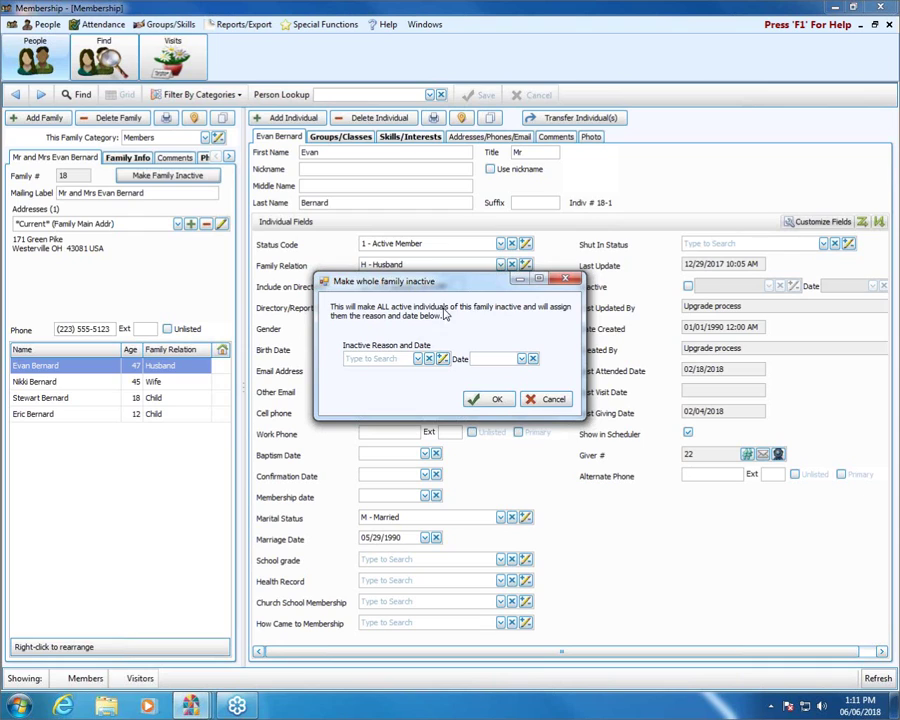
{"action": "left_click", "coordinate": [418, 358]}
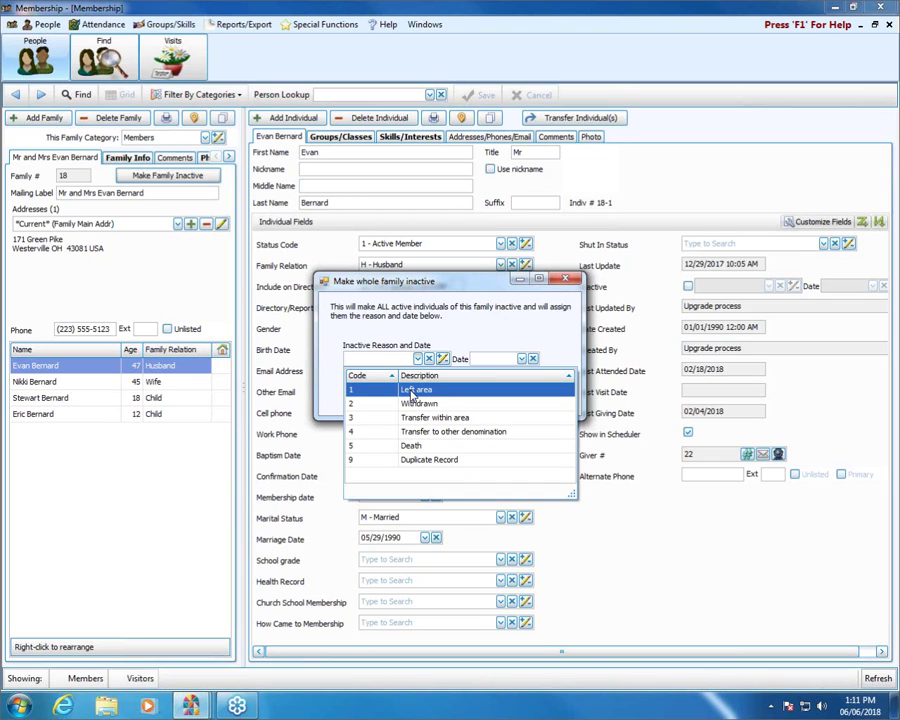
{"action": "left_click", "coordinate": [412, 390]}
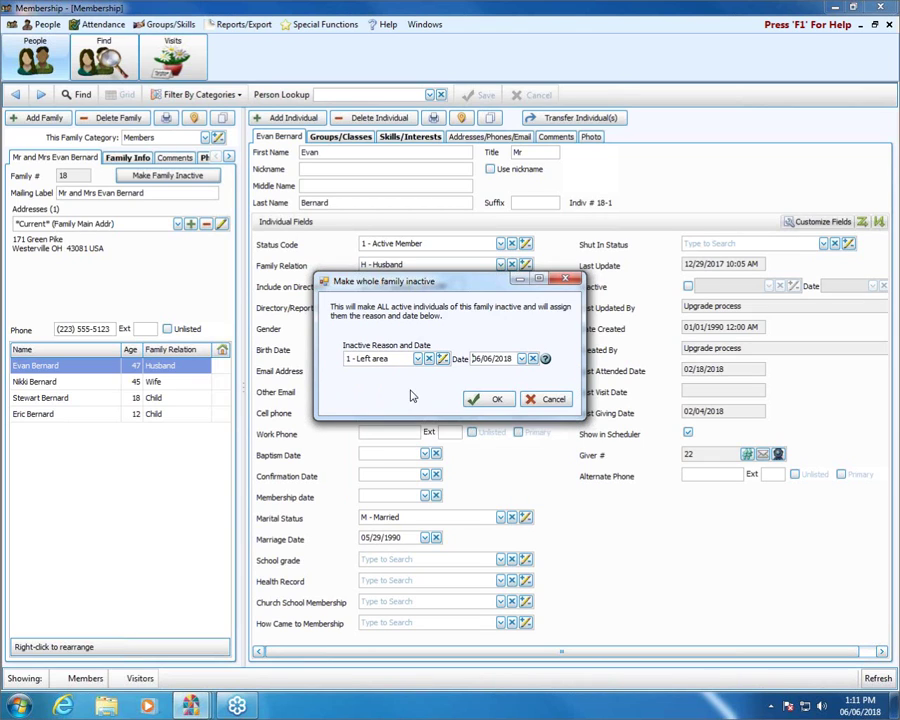
{"action": "left_click", "coordinate": [521, 359]}
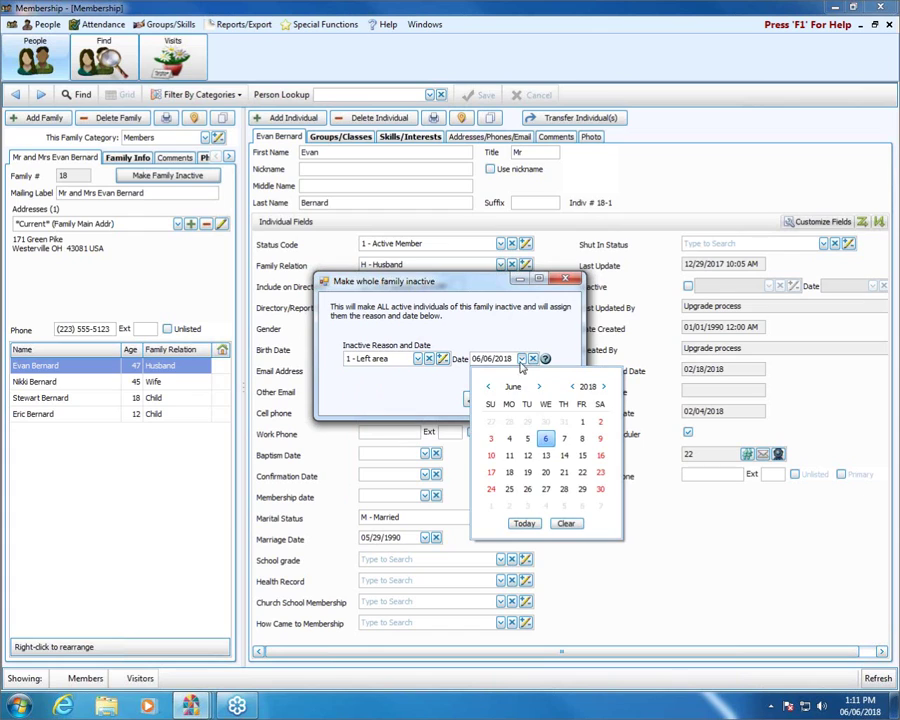
{"action": "left_click", "coordinate": [492, 440]}
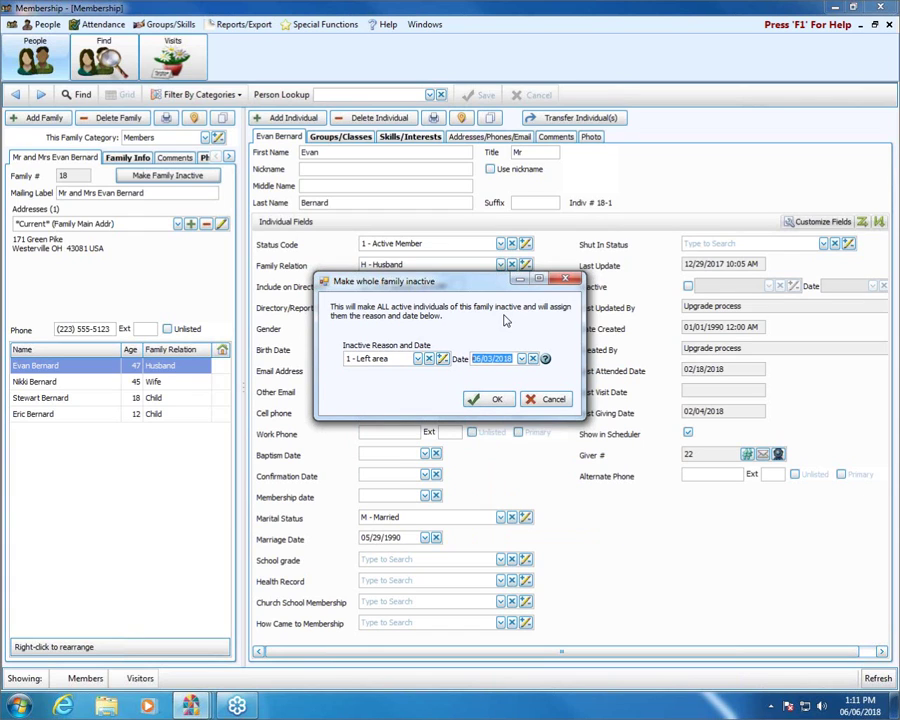
{"action": "left_click", "coordinate": [498, 400]}
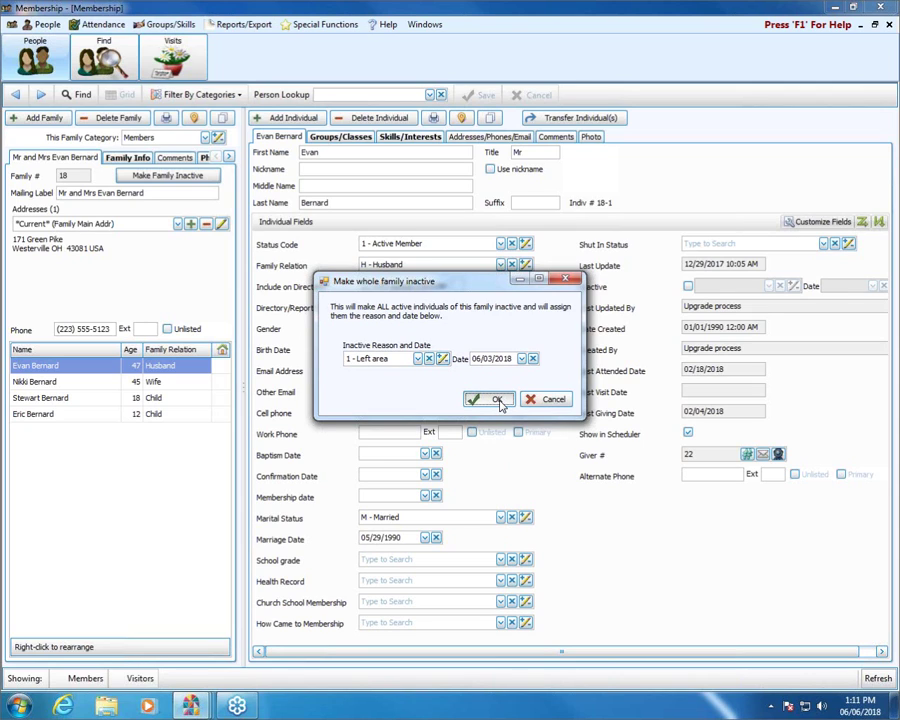
Confirm the dialog so family 18 is flagged Family Inactive
{"action": "left_click", "coordinate": [497, 400]}
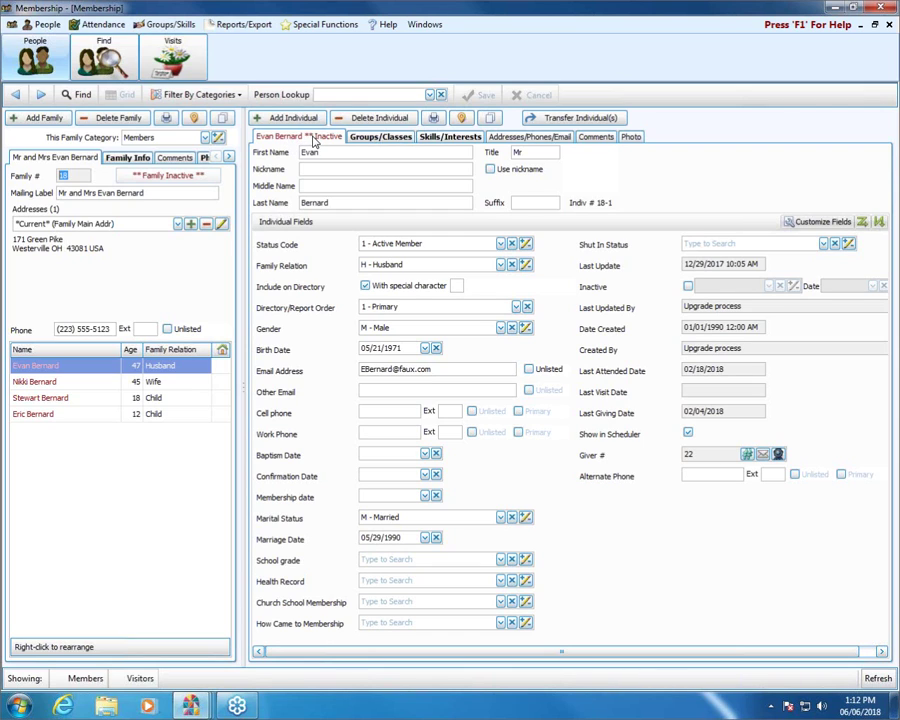
Scroll the Person Lookup list and select family 20's single adult member
{"action": "left_click", "coordinate": [430, 95]}
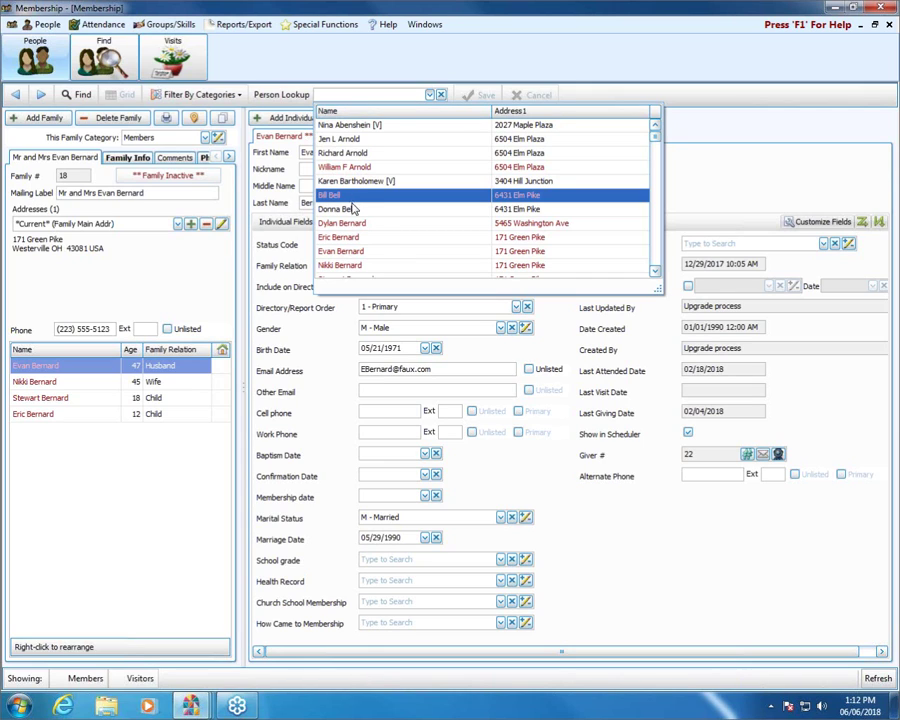
{"action": "scroll", "coordinate": [354, 211], "scroll_direction": "down", "scroll_amount": 3}
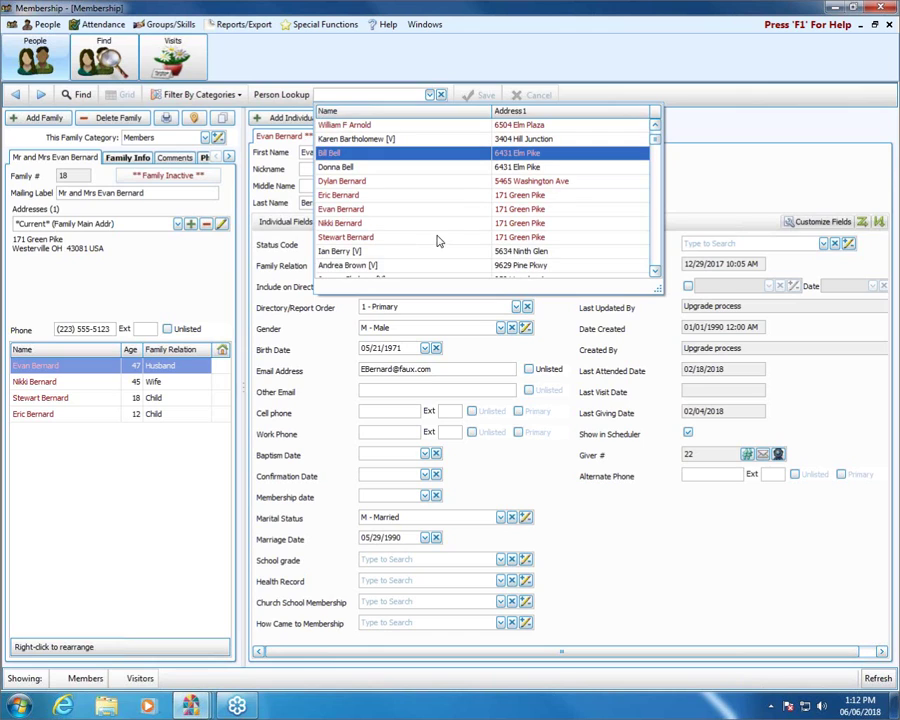
{"action": "scroll", "coordinate": [440, 230], "scroll_direction": "down", "scroll_amount": 2}
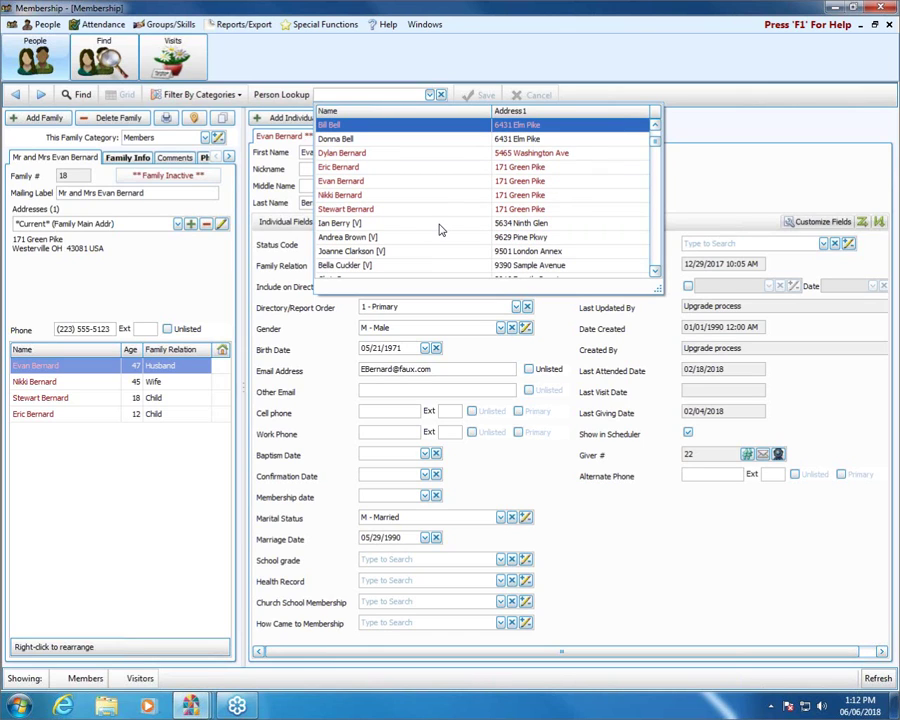
{"action": "scroll", "coordinate": [440, 228], "scroll_direction": "down", "scroll_amount": 1}
{"action": "scroll", "coordinate": [396, 204], "scroll_direction": "down", "scroll_amount": 3}
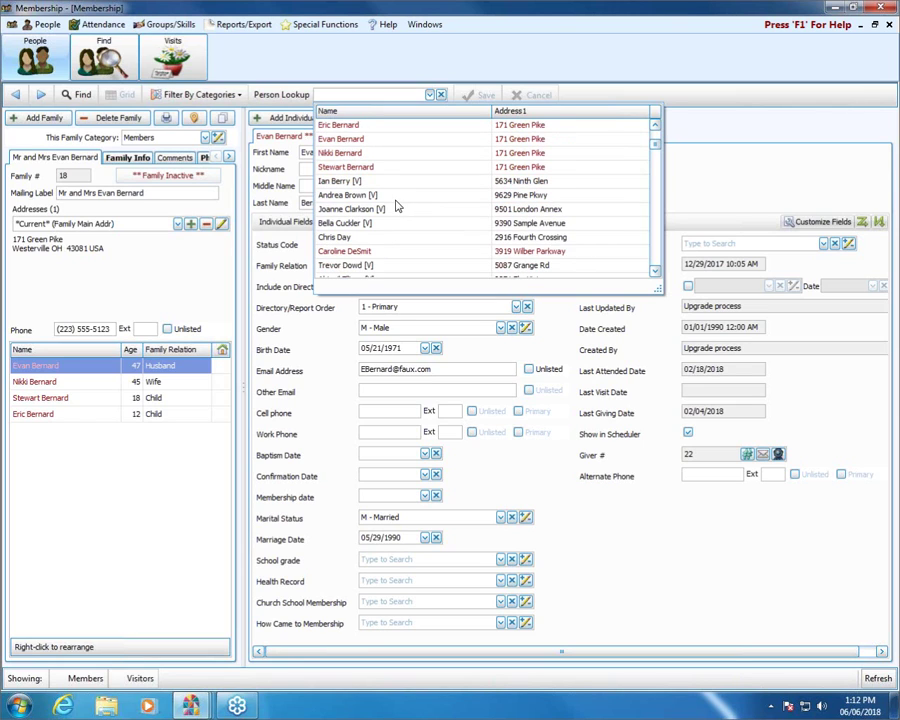
{"action": "scroll", "coordinate": [396, 204], "scroll_direction": "down", "scroll_amount": 1}
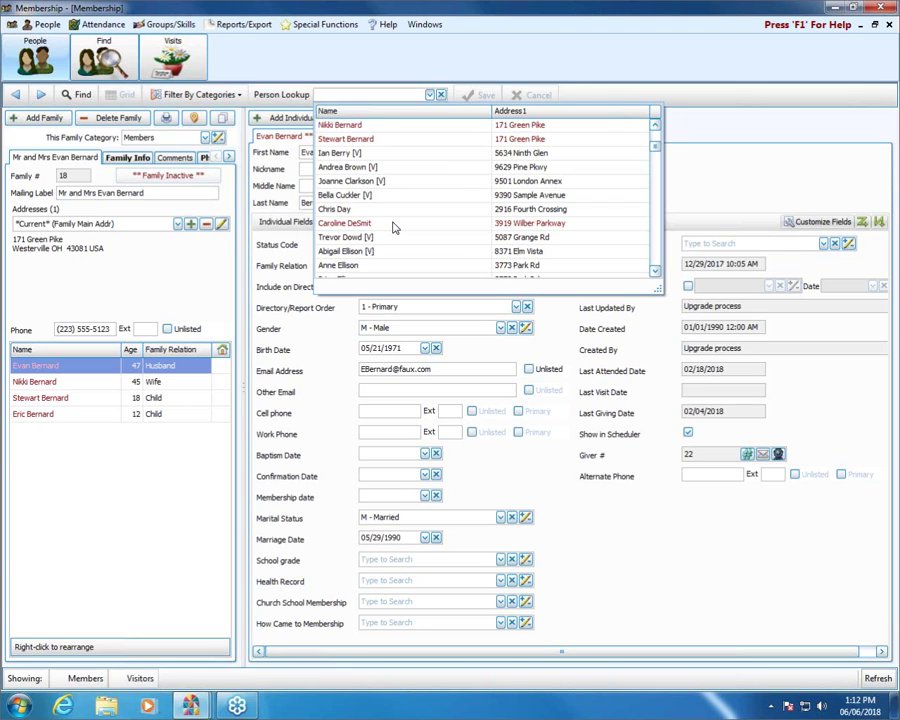
{"action": "left_click", "coordinate": [393, 223]}
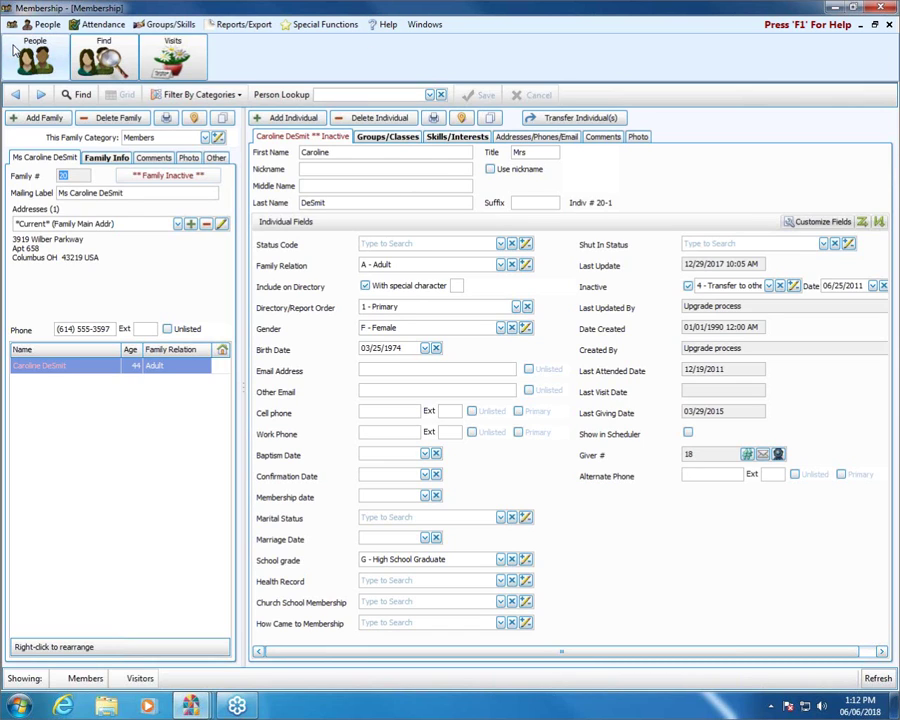
Search 'bernard' in Person Lookup and land on family 18's 12-year-old child
{"action": "left_click", "coordinate": [400, 94]}
{"action": "type", "text": "ber"}
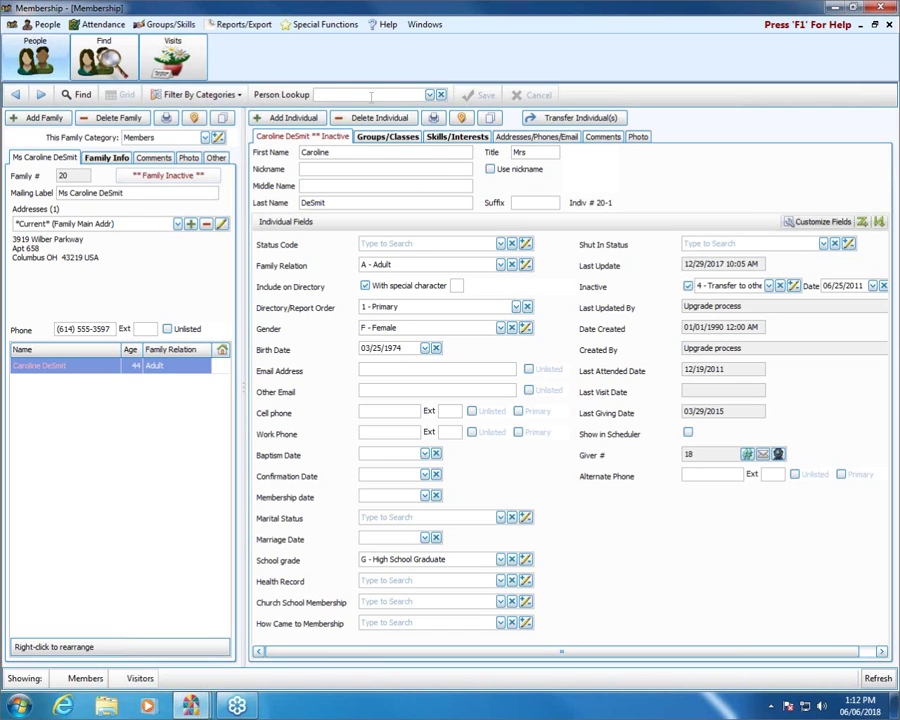
{"action": "type", "text": "nard"}
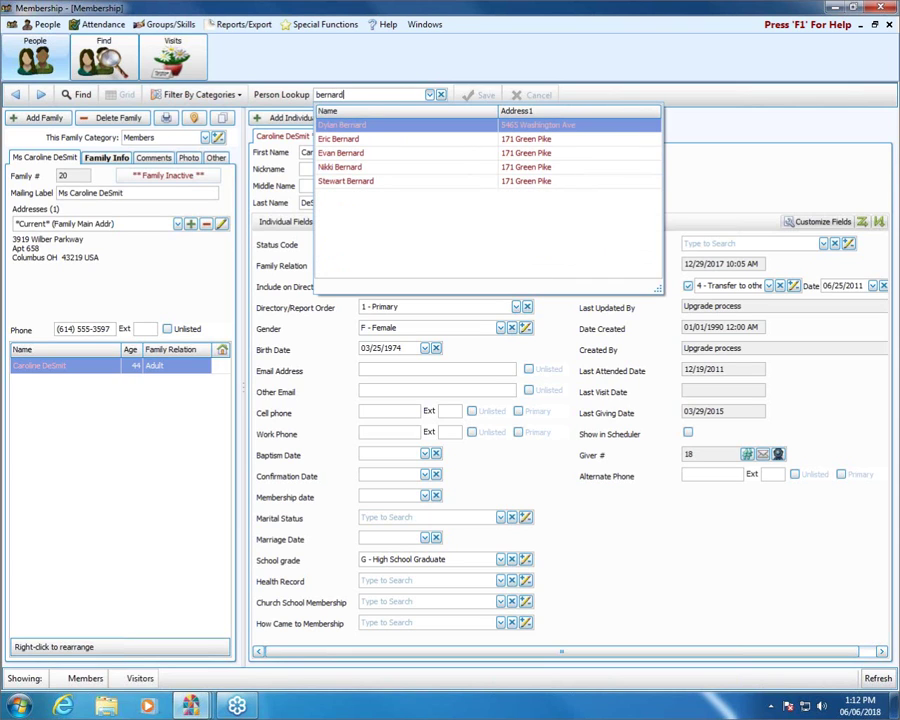
{"action": "left_click", "coordinate": [373, 127]}
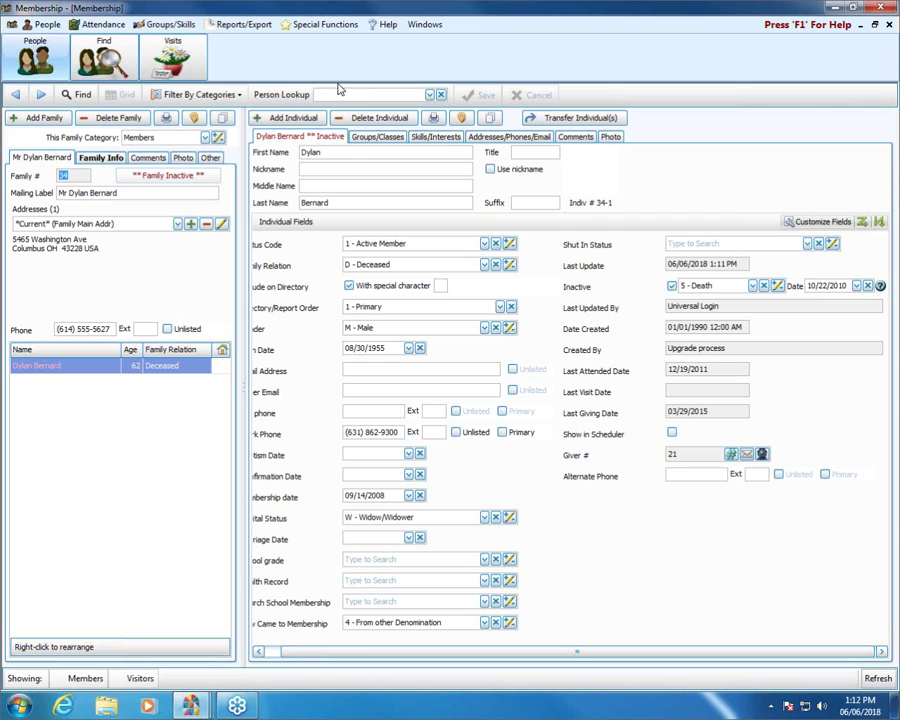
{"action": "left_click", "coordinate": [341, 93]}
{"action": "type", "text": "bernard"}
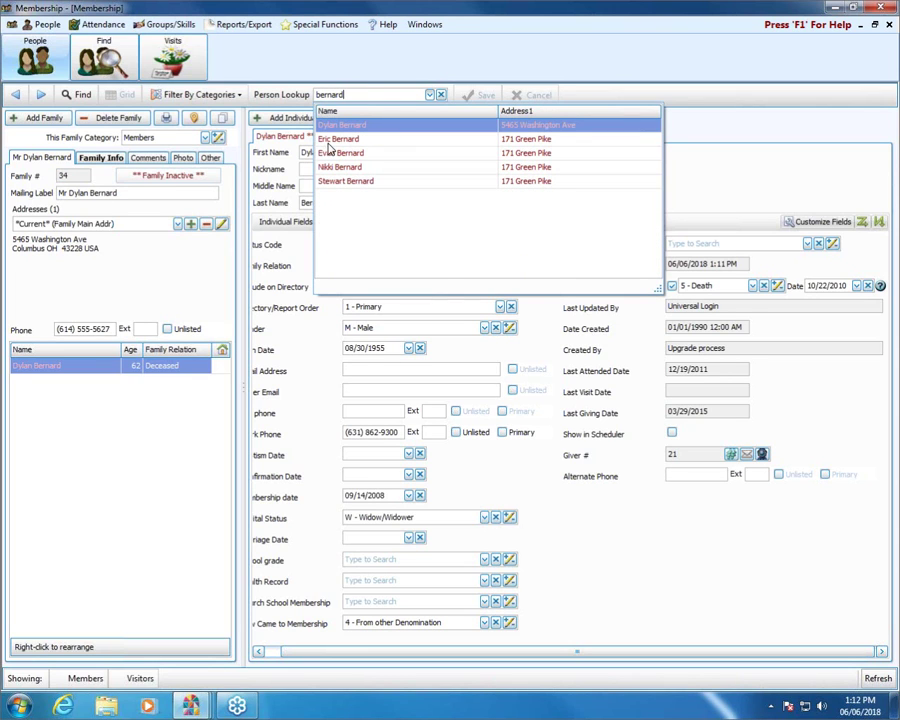
{"action": "left_click", "coordinate": [329, 139]}
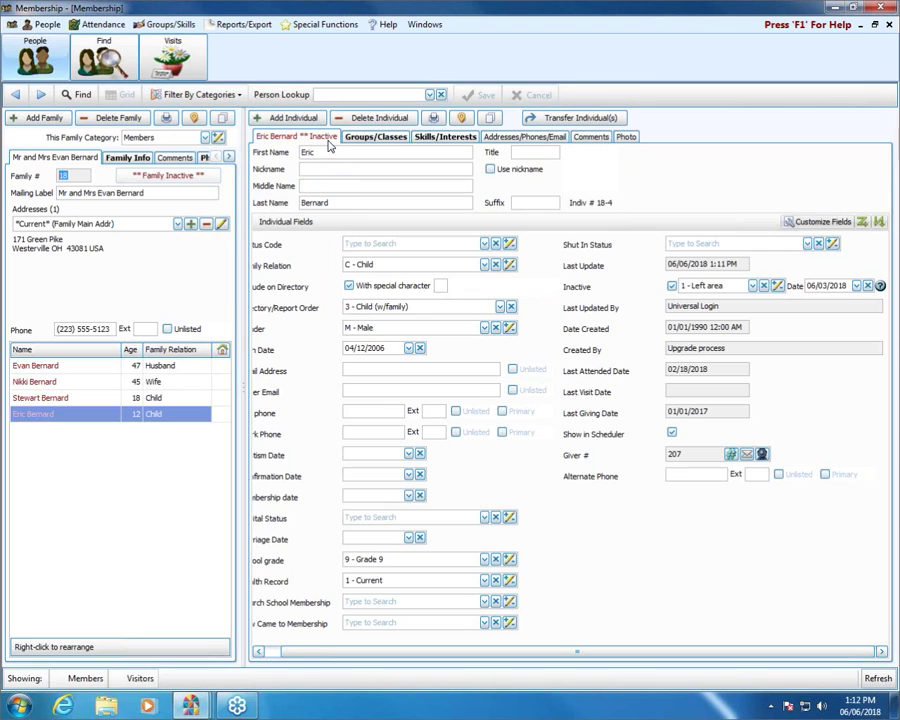
{"action": "left_click", "coordinate": [40, 366]}
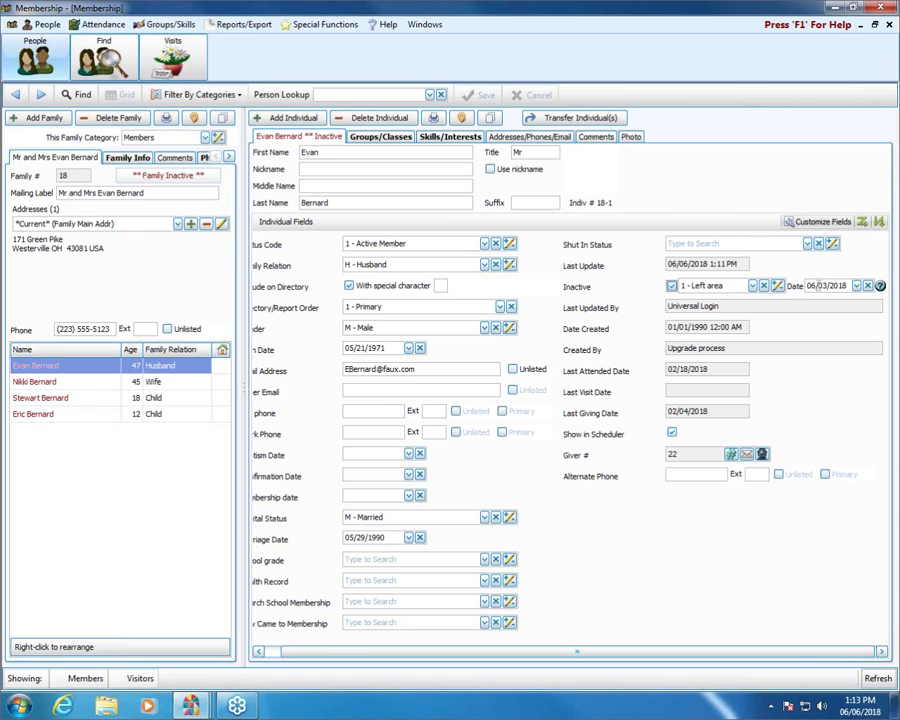
{"action": "left_click", "coordinate": [38, 382]}
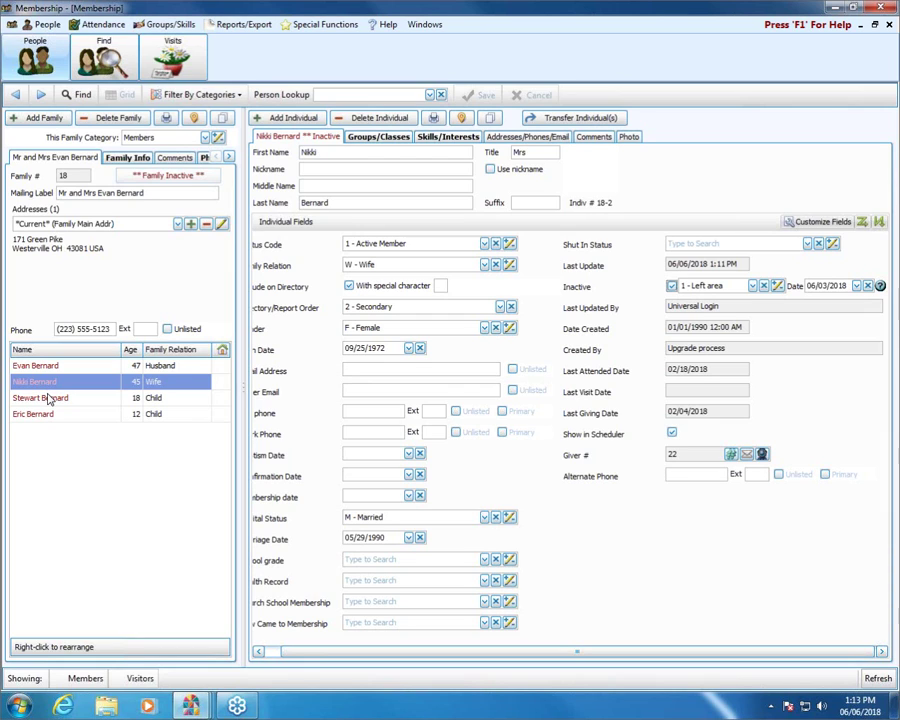
{"action": "left_click", "coordinate": [48, 399]}
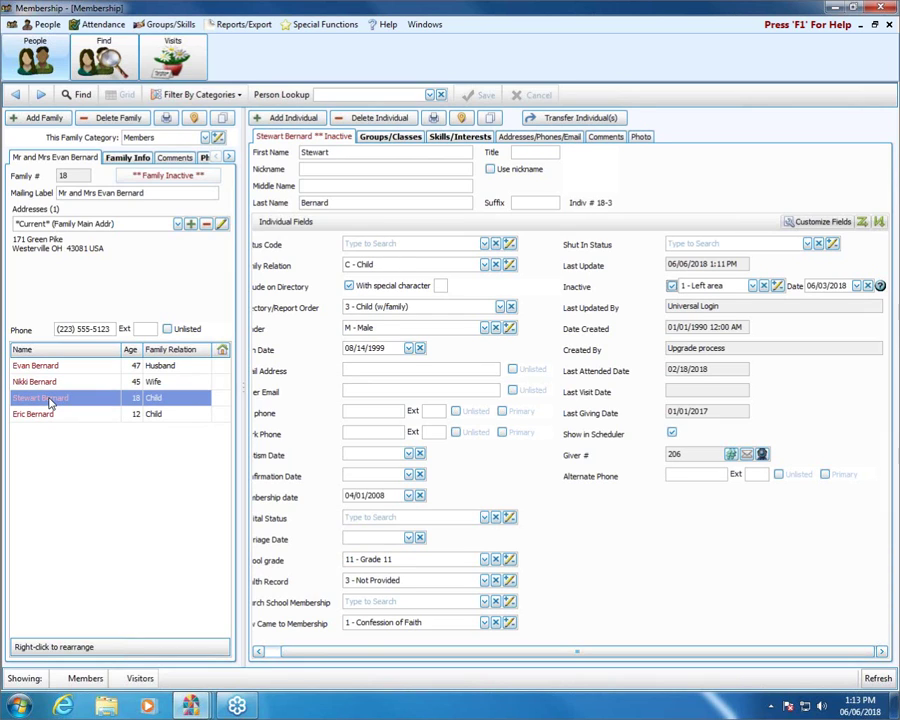
{"action": "left_click", "coordinate": [56, 417]}
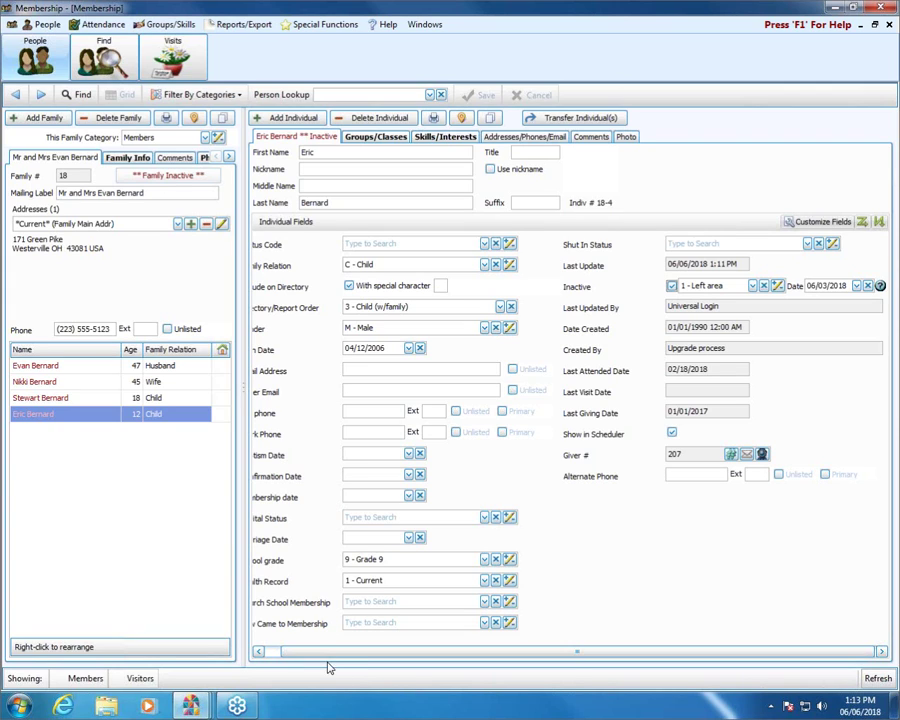
Change the inactive child's Status Code to 3 - Inactive Member
{"action": "left_click_drag", "start_coordinate": [312, 652], "coordinate": [297, 654]}
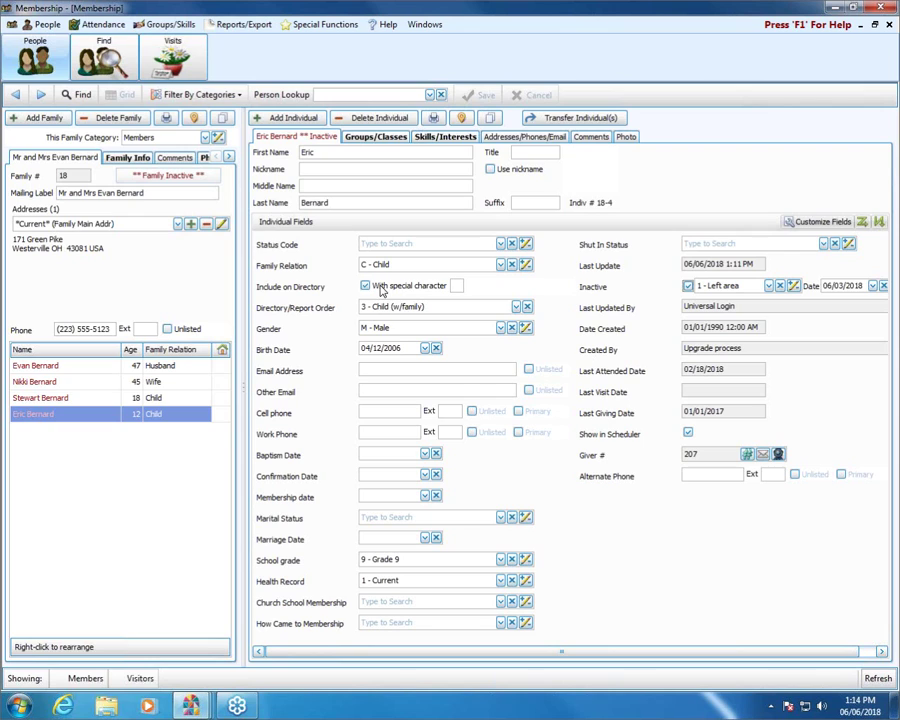
{"action": "left_click", "coordinate": [502, 248]}
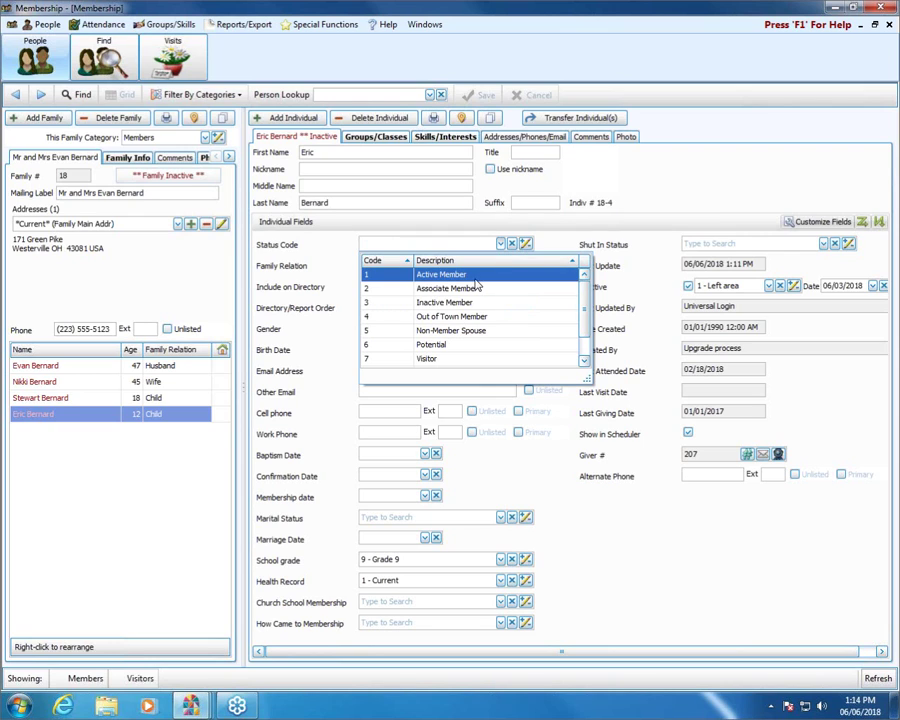
{"action": "left_click", "coordinate": [673, 591]}
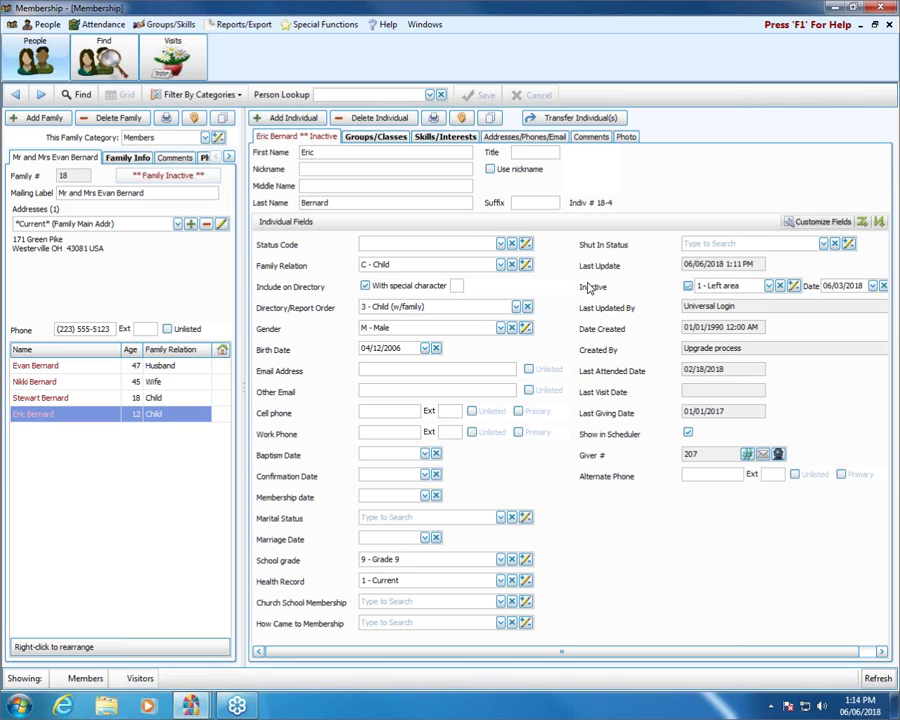
{"action": "left_click", "coordinate": [501, 245]}
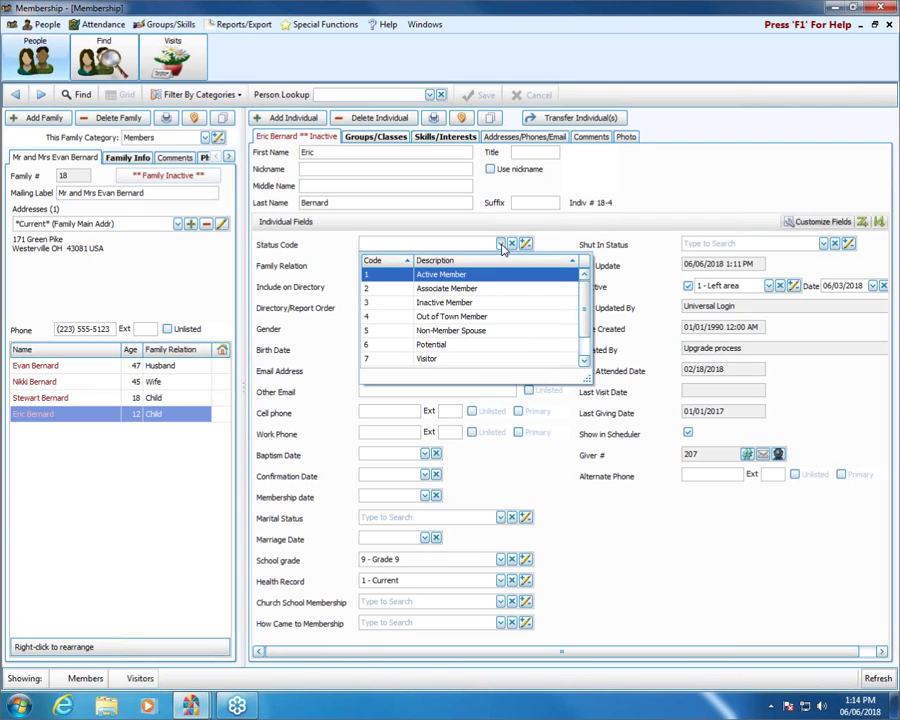
{"action": "left_click", "coordinate": [485, 304]}
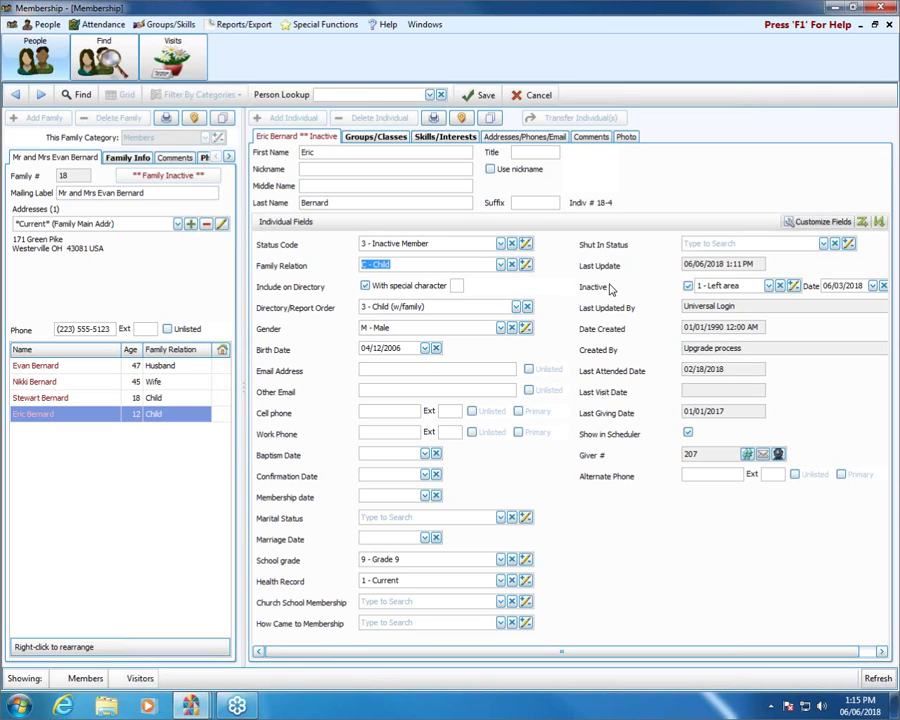
Look up the other family by surname and open the wife's record in family 25
{"action": "left_click", "coordinate": [333, 94]}
{"action": "type", "text": "bell"}
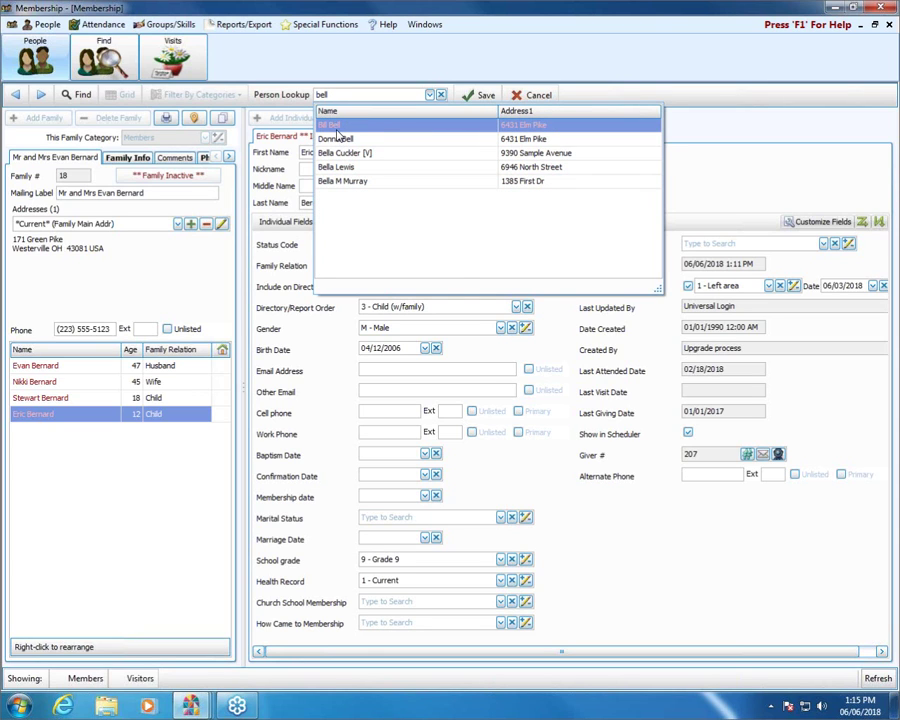
{"action": "left_click", "coordinate": [335, 127]}
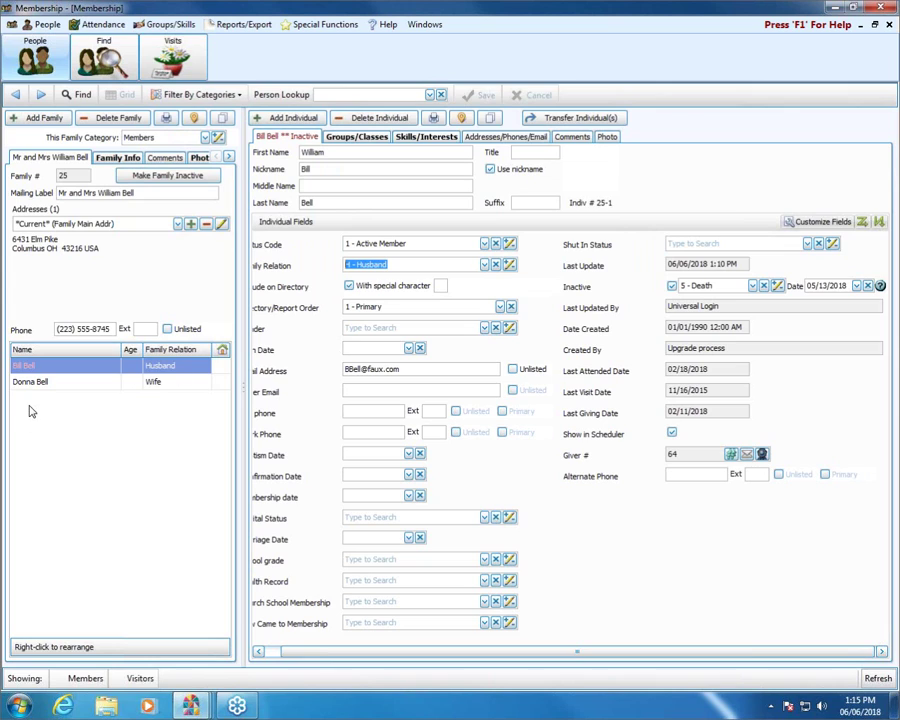
{"action": "left_click", "coordinate": [31, 383]}
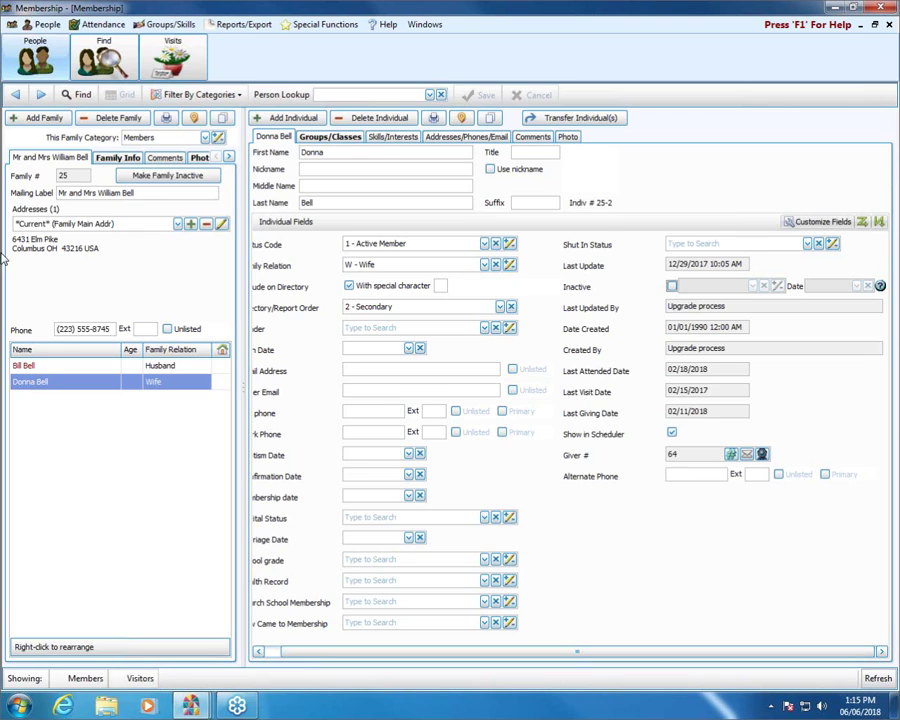
Edit the family mailing label so it addresses only the wife
{"action": "left_click", "coordinate": [163, 197]}
{"action": "key", "text": "BackSpace"}
{"action": "key", "text": "BackSpace"}
{"action": "key", "text": "BackSpace"}
{"action": "key", "text": "BackSpace"}
{"action": "key", "text": "BackSpace"}
{"action": "key", "text": "BackSpace"}
{"action": "key", "text": "BackSpace"}
{"action": "key", "text": "BackSpace"}
{"action": "key", "text": "BackSpace"}
{"action": "key", "text": "BackSpace"}
{"action": "key", "text": "BackSpace"}
{"action": "key", "text": "BackSpace"}
{"action": "key", "text": "BackSpace"}
{"action": "key", "text": "BackSpace"}
{"action": "key", "text": "BackSpace"}
{"action": "key", "text": "BackSpace"}
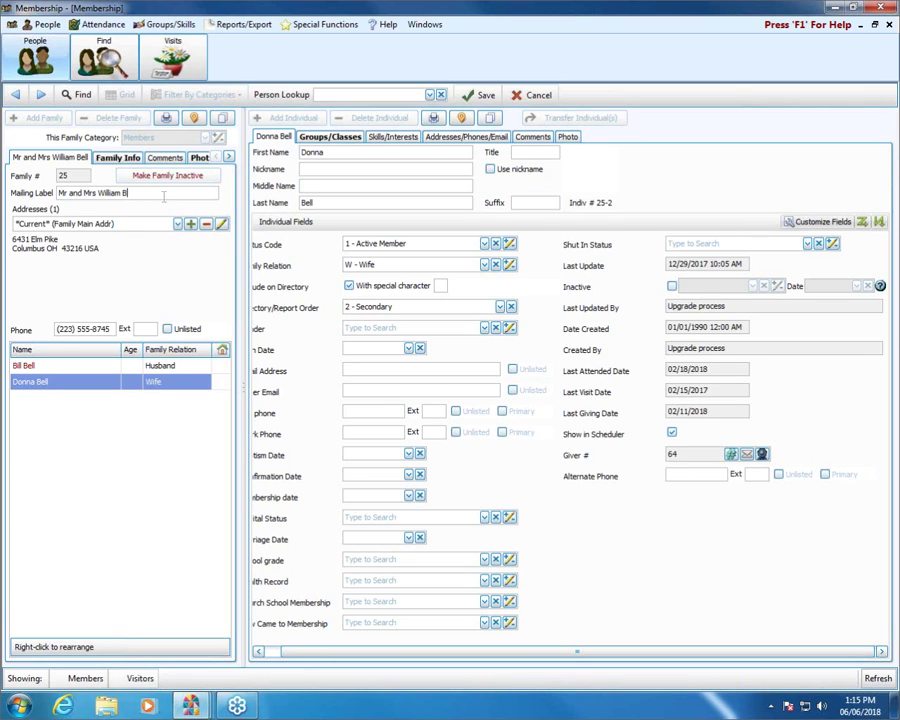
{"action": "key", "text": "BackSpace"}
{"action": "key", "text": "BackSpace"}
{"action": "key", "text": "BackSpace"}
{"action": "key", "text": "BackSpace"}
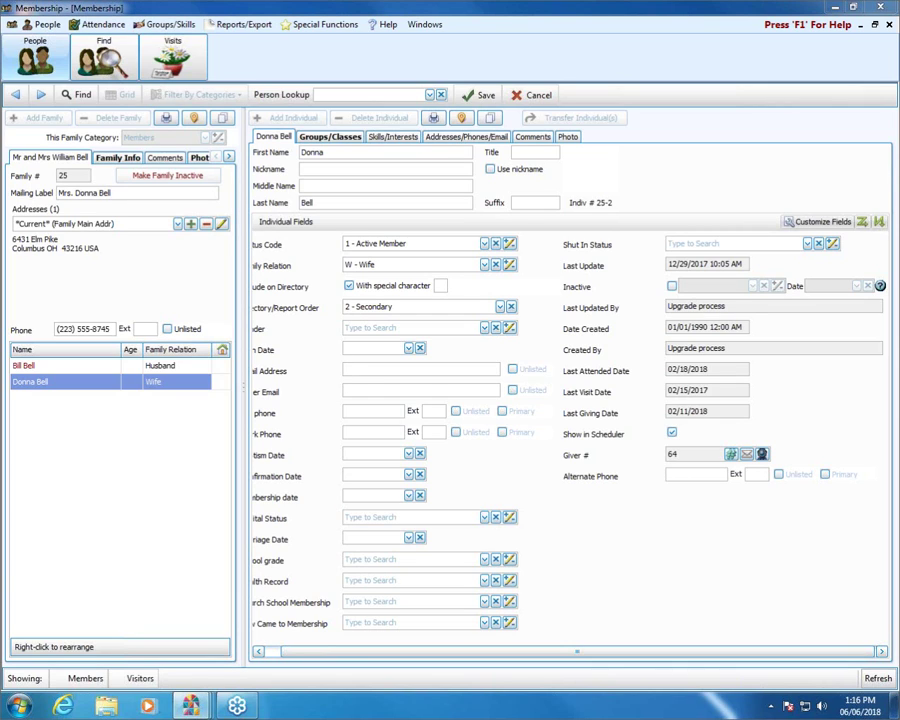
Set the wife's Directory/Report Order to 1 - Primary
{"action": "left_click", "coordinate": [357, 307]}
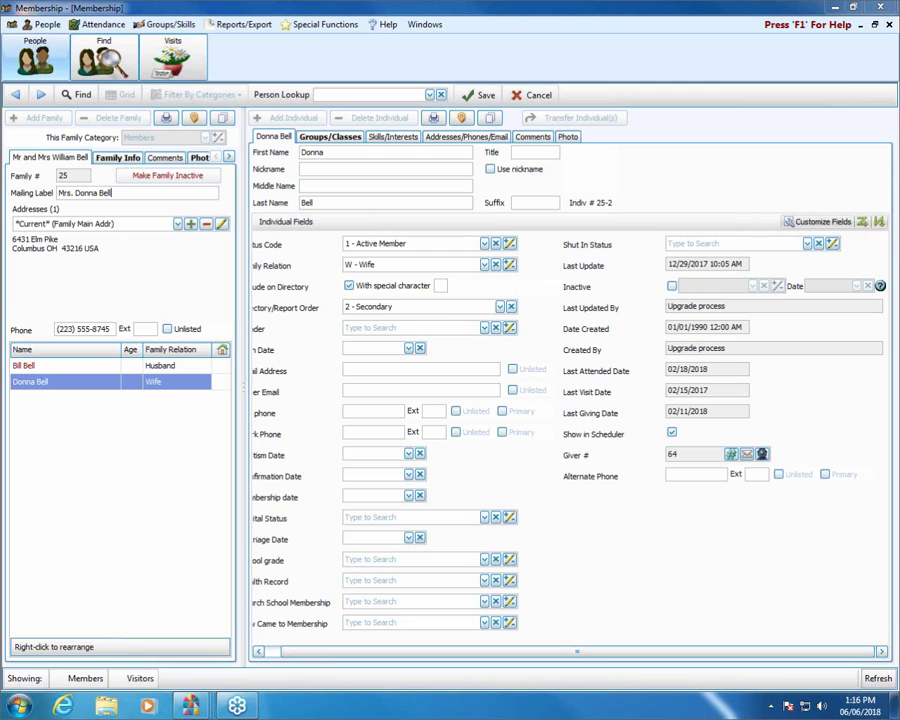
{"action": "left_click", "coordinate": [111, 192]}
{"action": "left_click", "coordinate": [500, 307]}
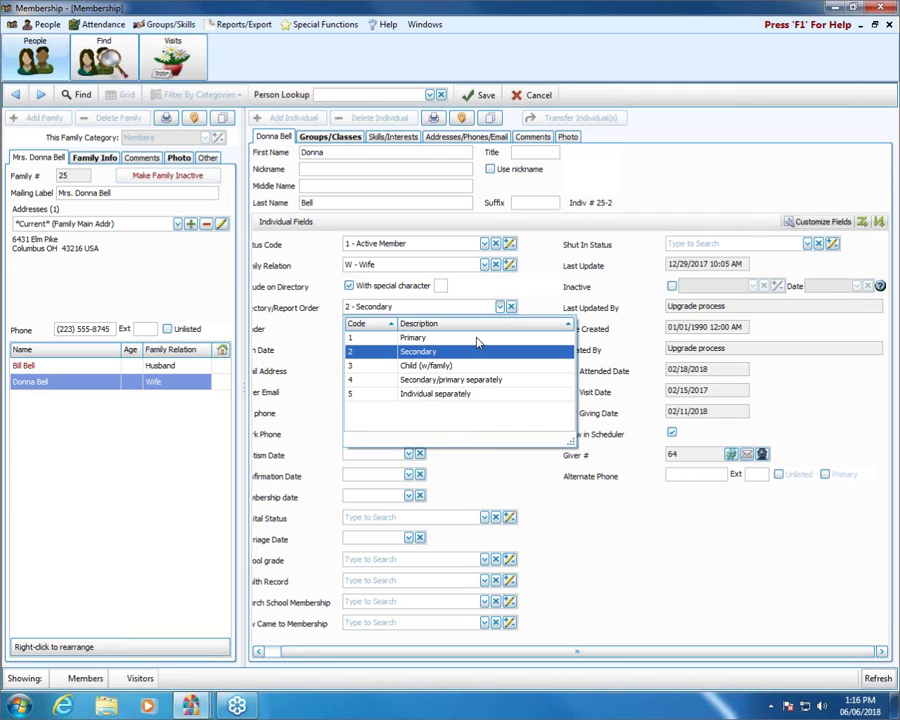
{"action": "left_click", "coordinate": [477, 339]}
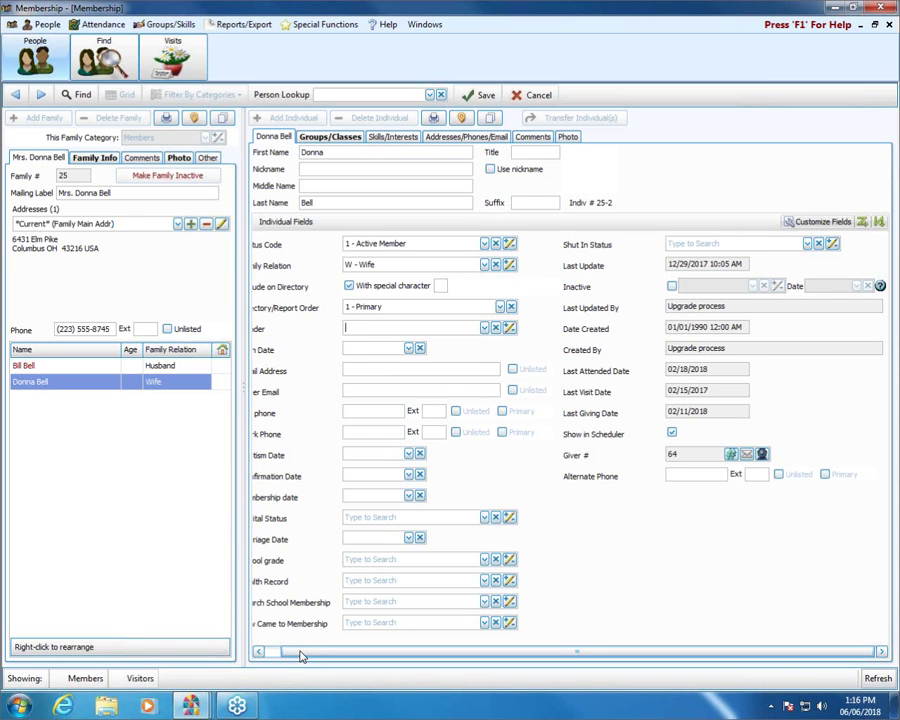
Set the wife's Family Relation to Z - Widowed/Widower and save her record
{"action": "left_click_drag", "start_coordinate": [296, 650], "coordinate": [282, 650]}
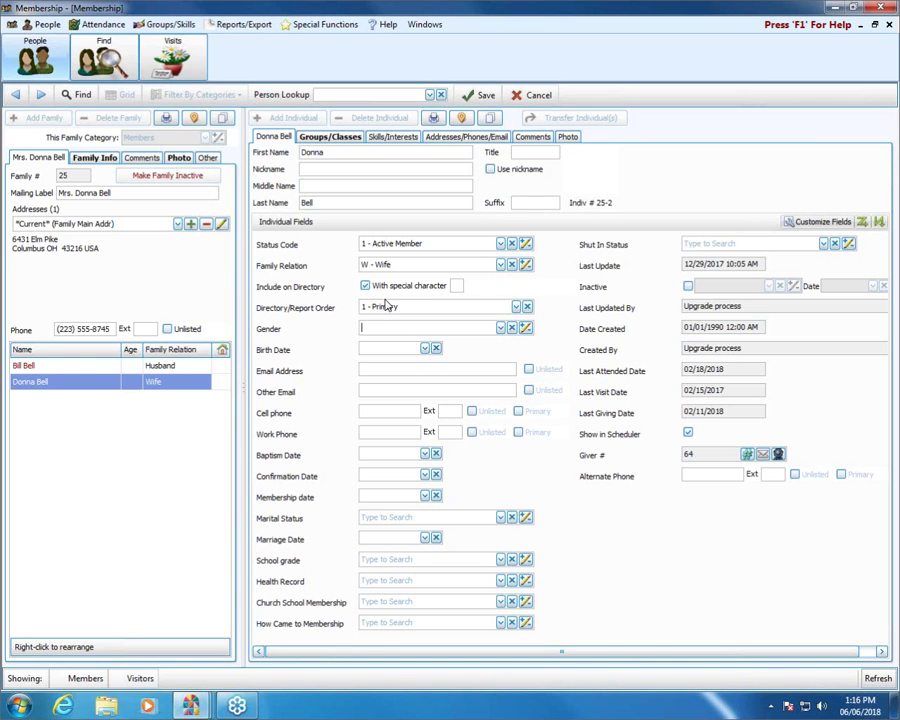
{"action": "left_click", "coordinate": [500, 265]}
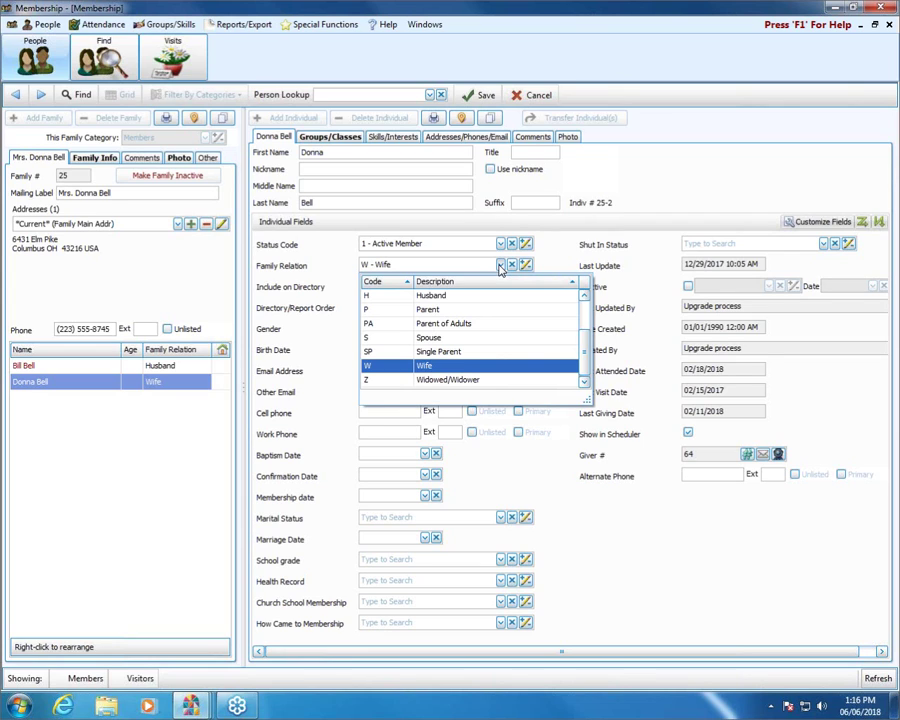
{"action": "left_click", "coordinate": [463, 381]}
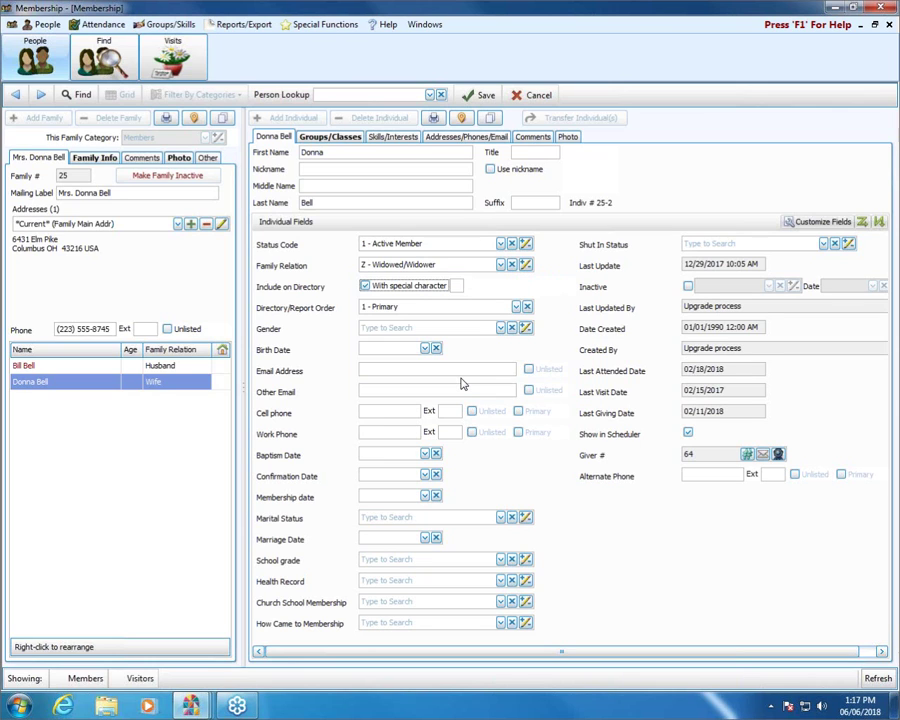
{"action": "left_click", "coordinate": [478, 95]}
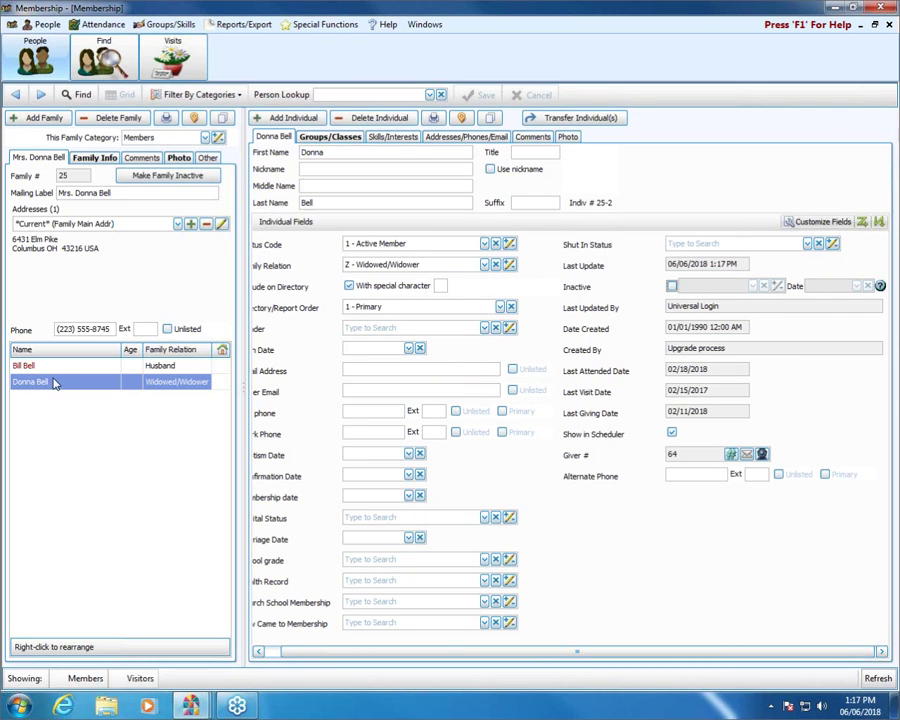
Set the husband's Family Relation to D - Deceased and save his record
{"action": "left_click", "coordinate": [55, 368]}
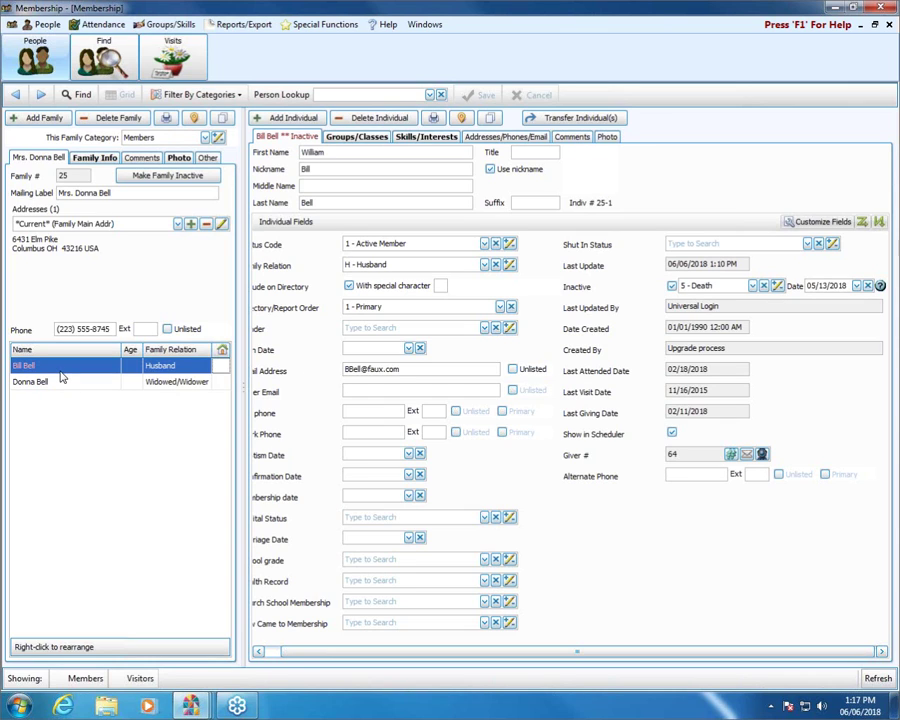
{"action": "left_click", "coordinate": [485, 265]}
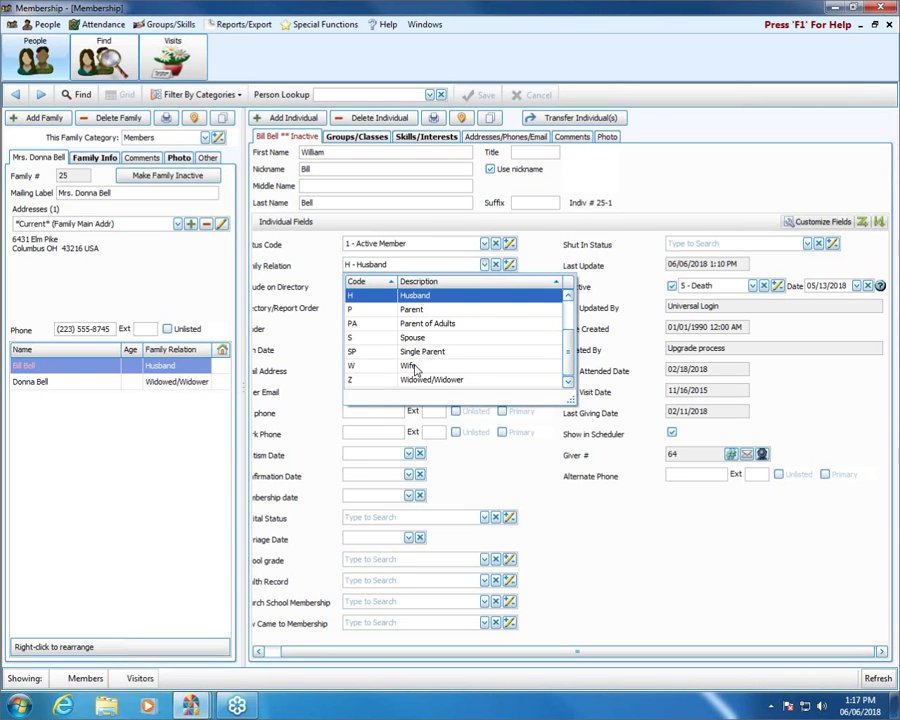
{"action": "left_click_drag", "start_coordinate": [563, 372], "coordinate": [565, 333]}
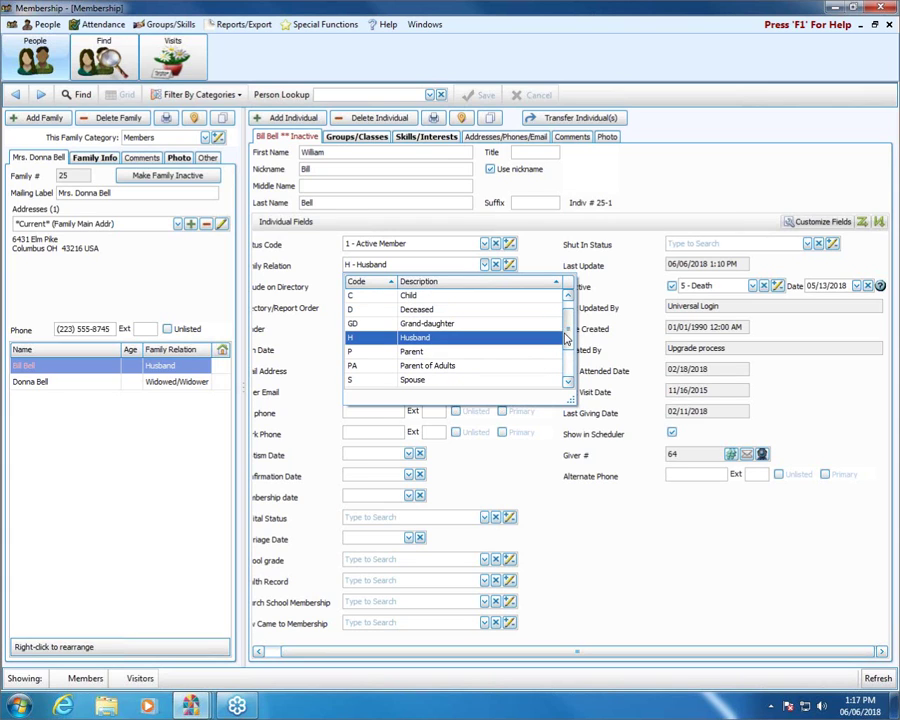
{"action": "left_click", "coordinate": [413, 311]}
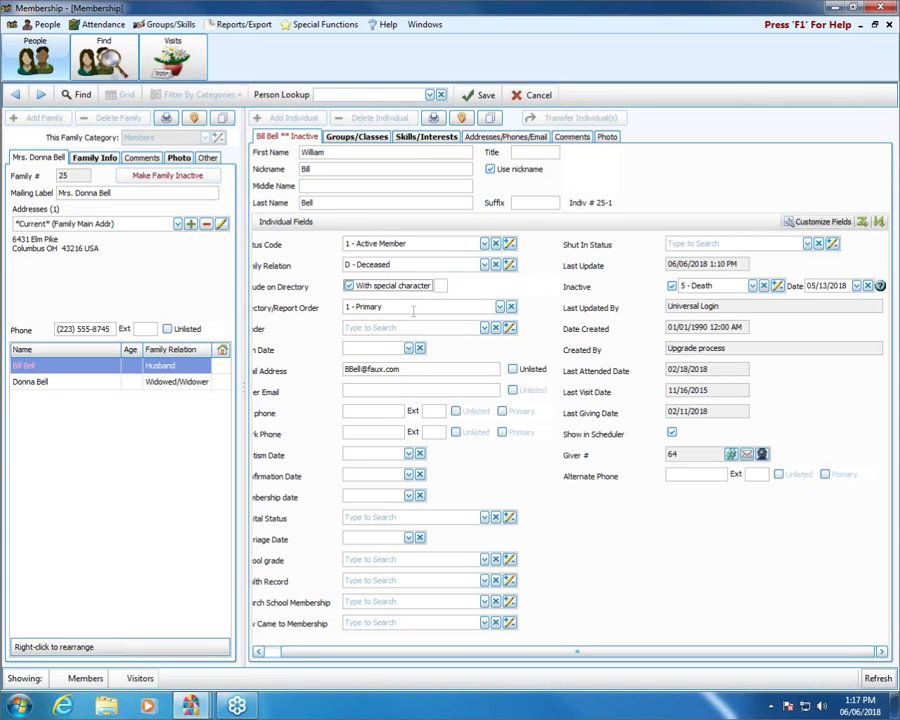
{"action": "left_click", "coordinate": [484, 95]}
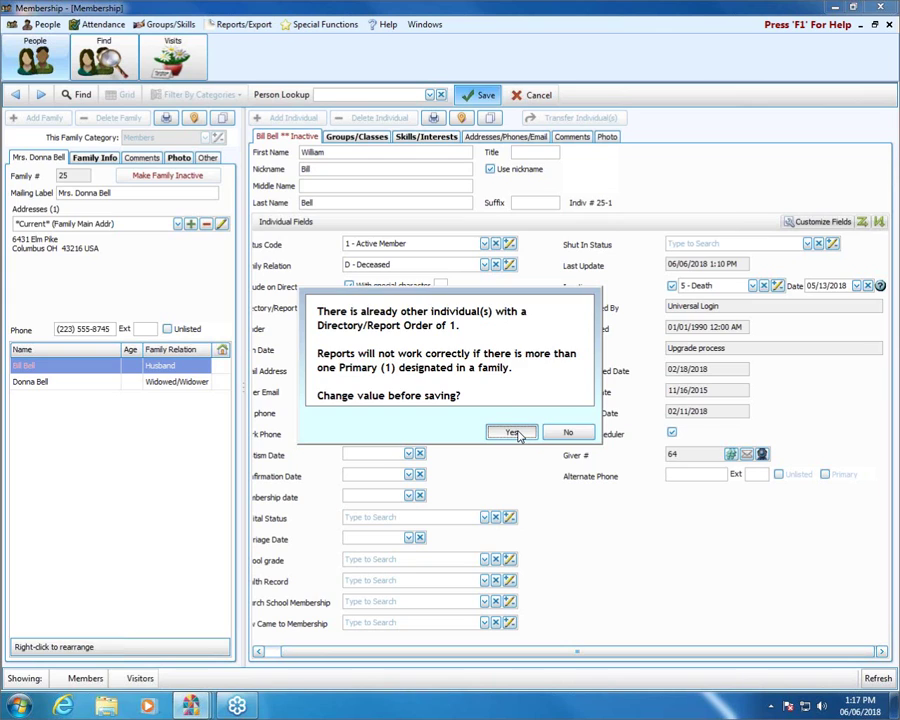
Resolve the report-order conflict by saving the husband with Directory/Report Order 2 - Secondary
{"action": "left_click", "coordinate": [513, 432]}
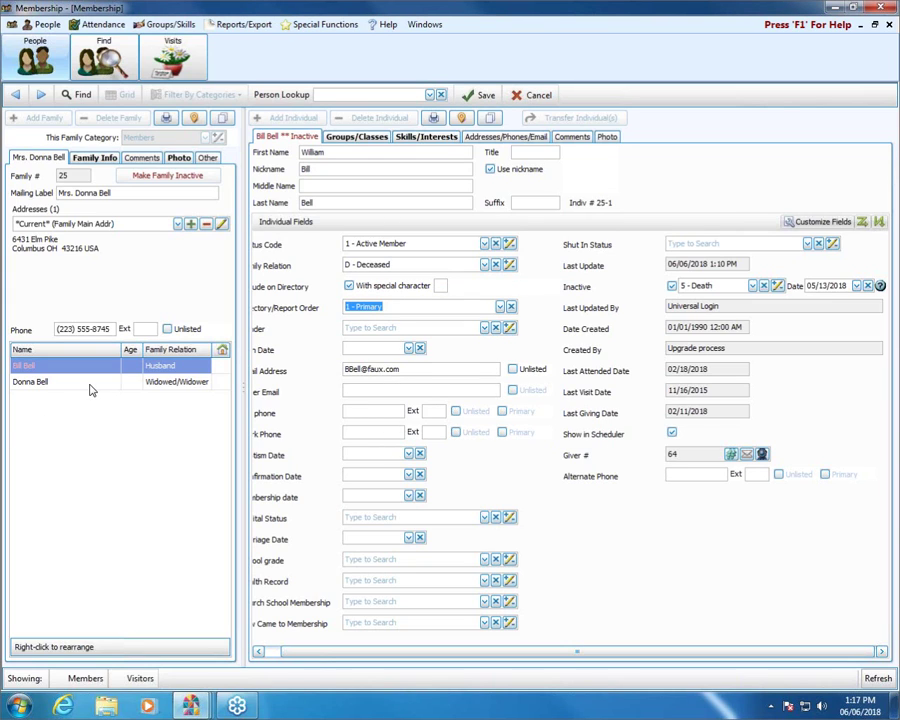
{"action": "left_click", "coordinate": [511, 307]}
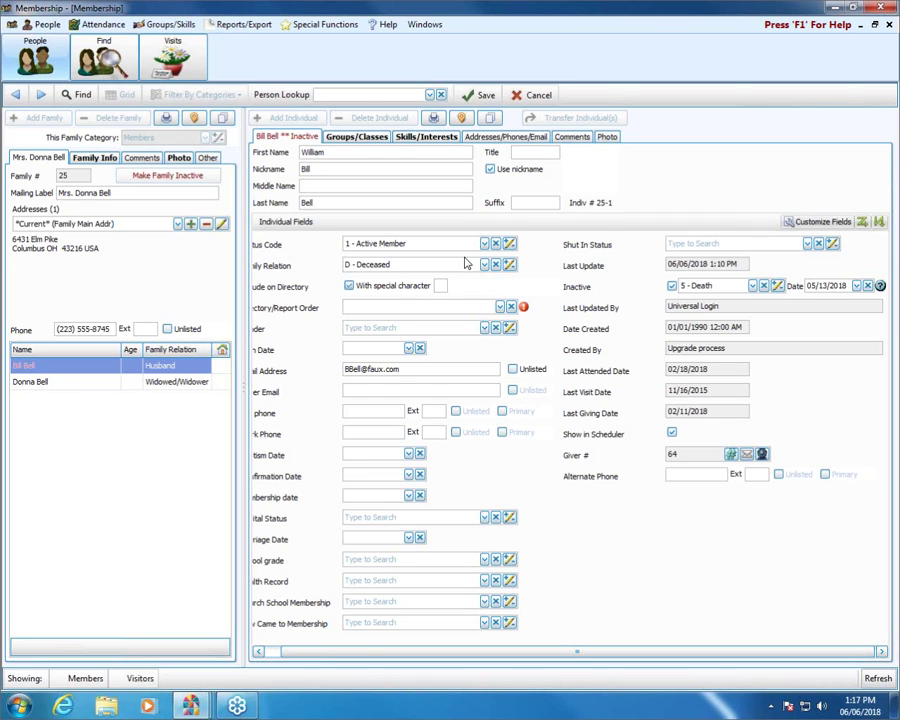
{"action": "left_click", "coordinate": [349, 286]}
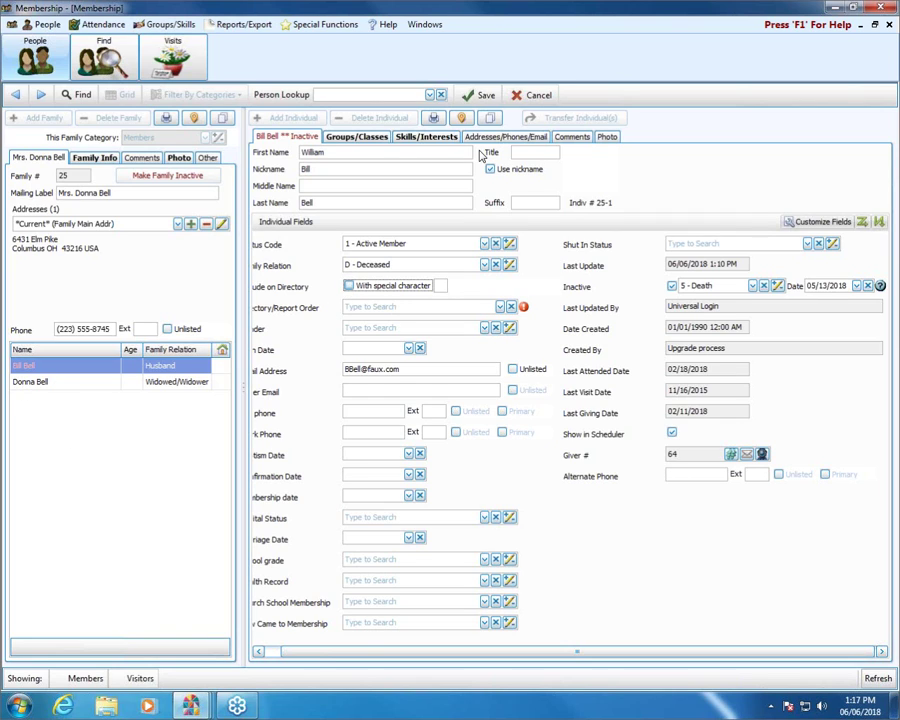
{"action": "left_click", "coordinate": [484, 96]}
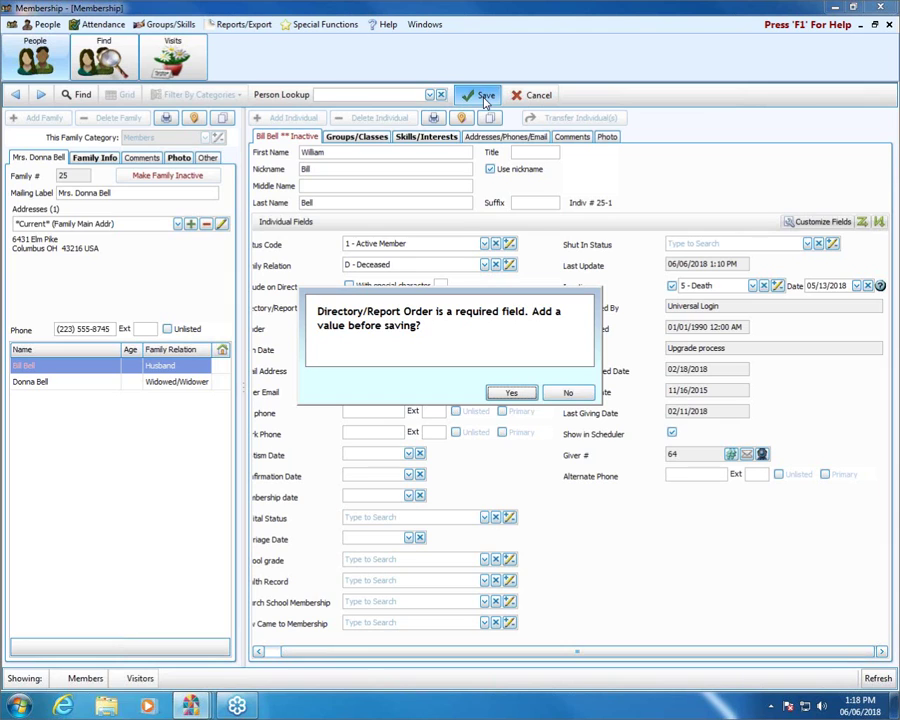
{"action": "left_click", "coordinate": [567, 393]}
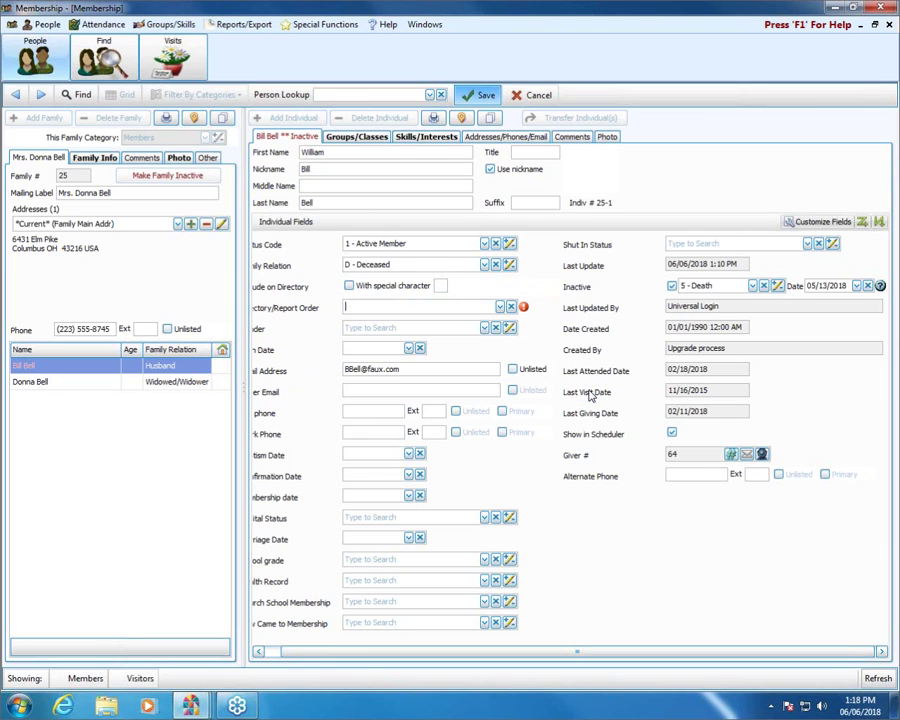
{"action": "left_click", "coordinate": [499, 307]}
{"action": "left_click", "coordinate": [459, 352]}
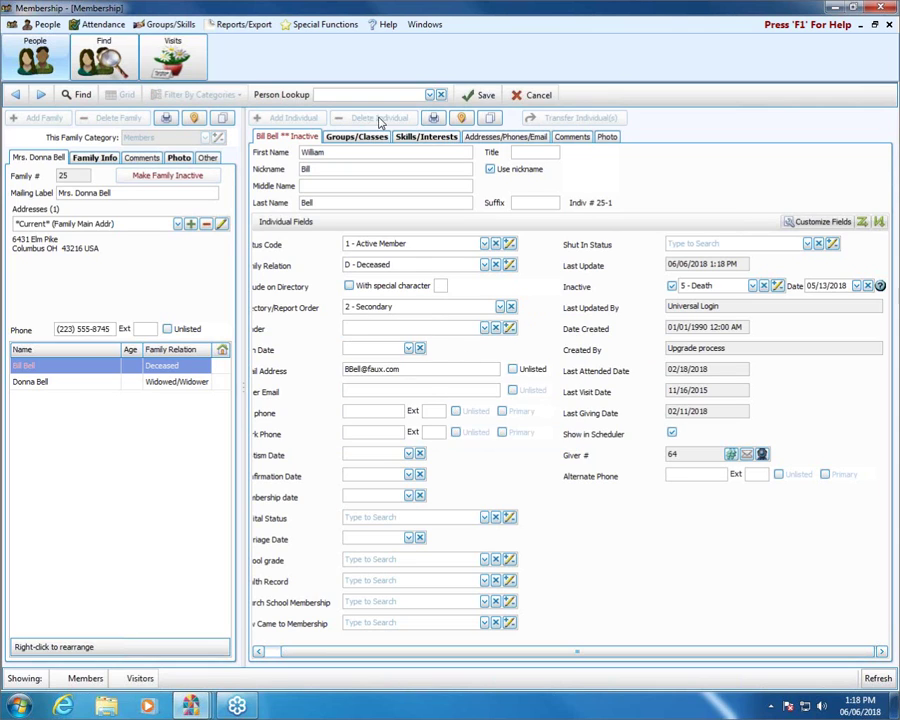
{"action": "left_click", "coordinate": [484, 95]}
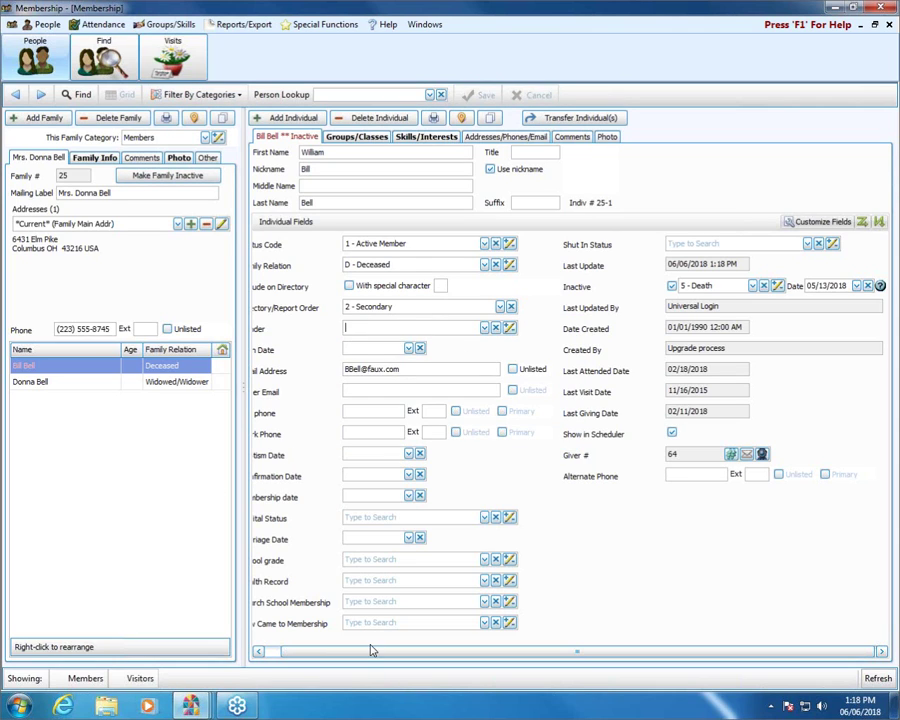
{"action": "left_click", "coordinate": [335, 655]}
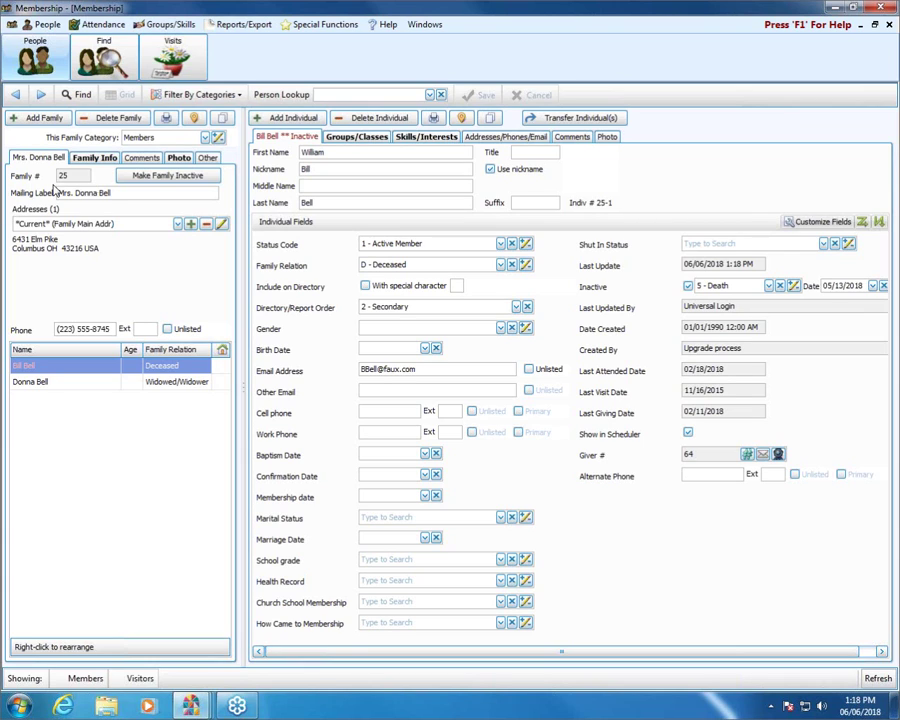
Clear the family's picture from the family Photo tab
{"action": "left_click", "coordinate": [181, 160]}
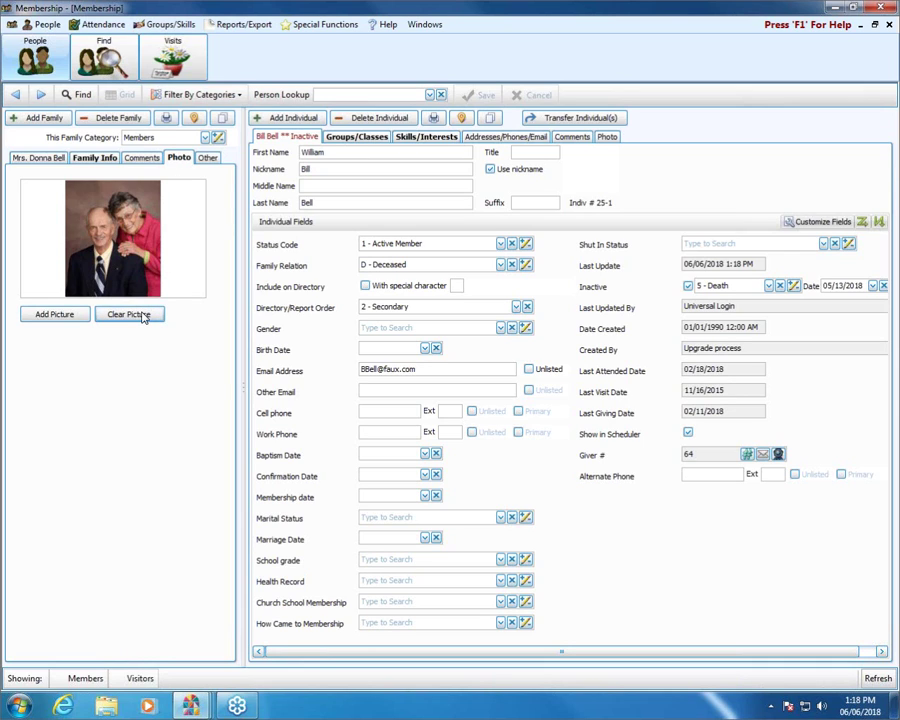
{"action": "left_click", "coordinate": [143, 316]}
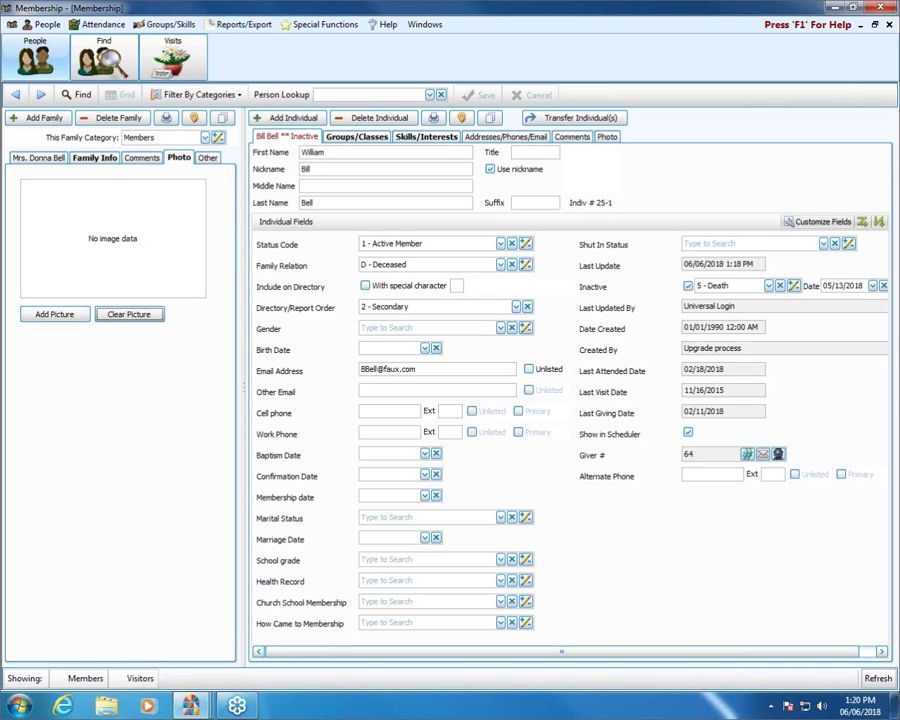
{"action": "scroll", "coordinate": [637, 287], "scroll_direction": "right", "scroll_amount": 1}
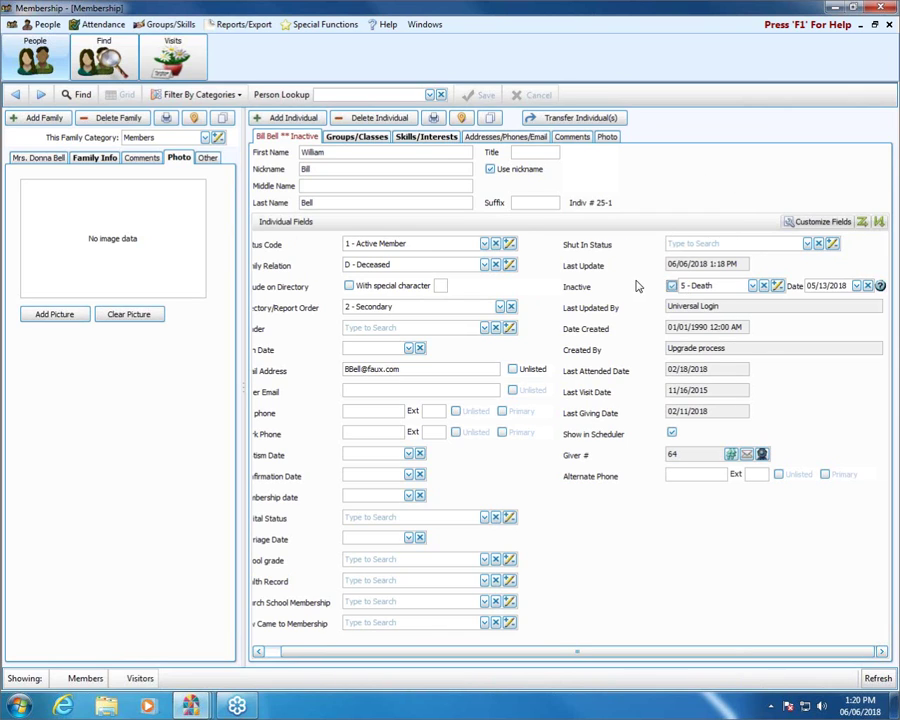
Uncheck the husband's Inactive flag, save, then revisit the wife's and husband's records
{"action": "left_click", "coordinate": [671, 286]}
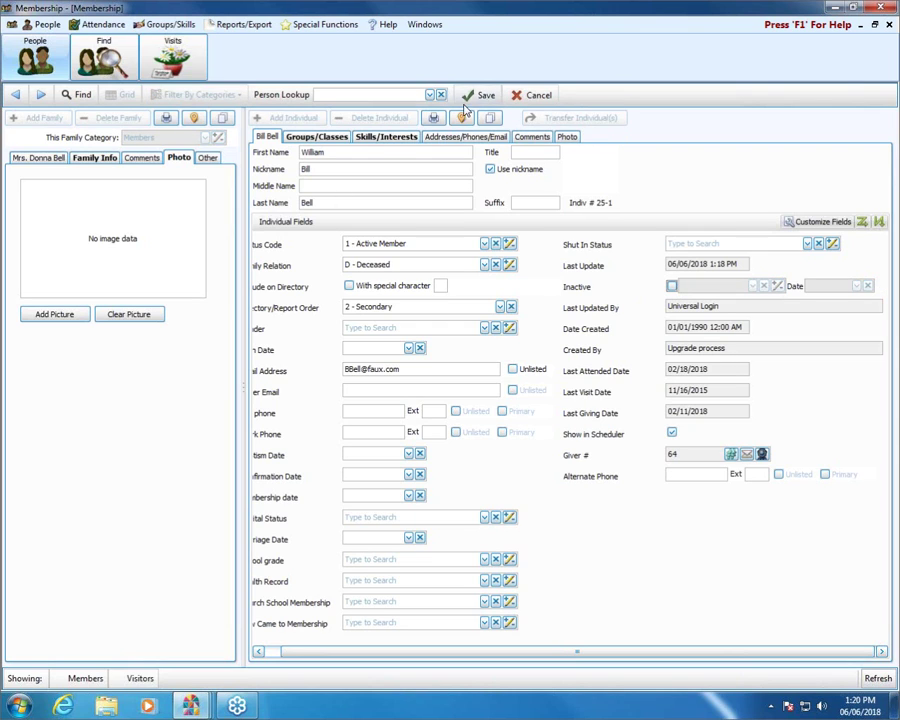
{"action": "left_click", "coordinate": [482, 95]}
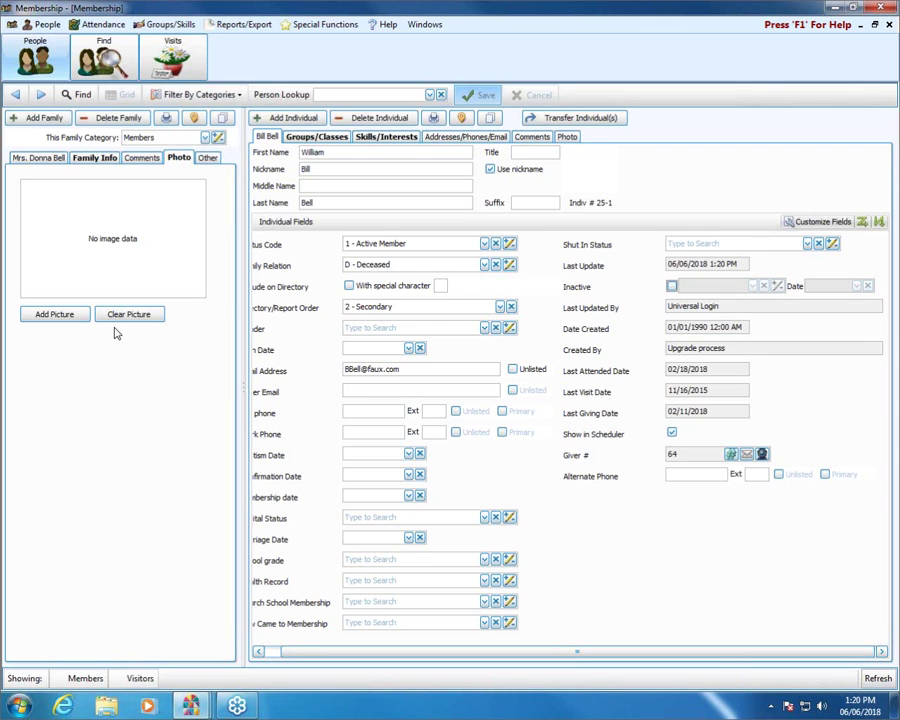
{"action": "left_click", "coordinate": [42, 158]}
{"action": "left_click", "coordinate": [32, 384]}
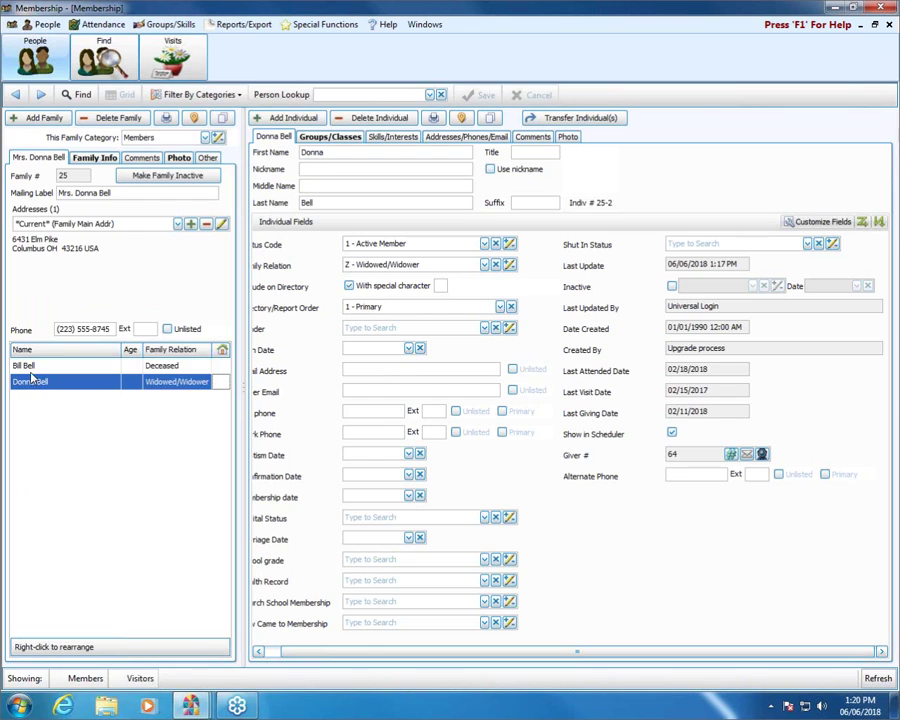
{"action": "left_click", "coordinate": [30, 368]}
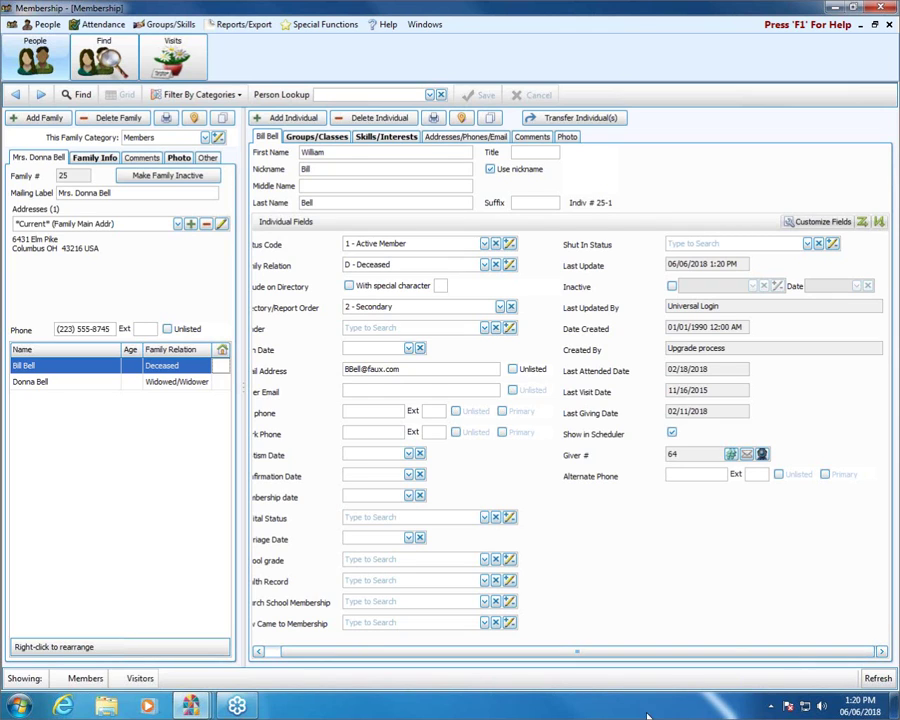
{"action": "left_click_drag", "start_coordinate": [382, 653], "coordinate": [336, 656]}
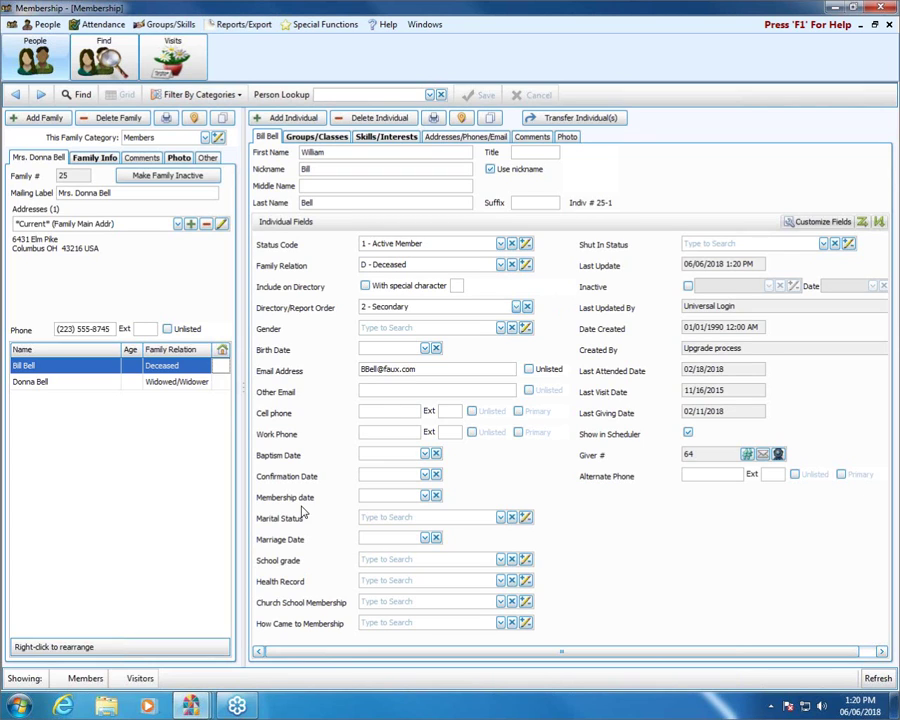
Browse the husband's Marital Status codes down to Single and Widow/Widower
{"action": "left_click", "coordinate": [500, 518]}
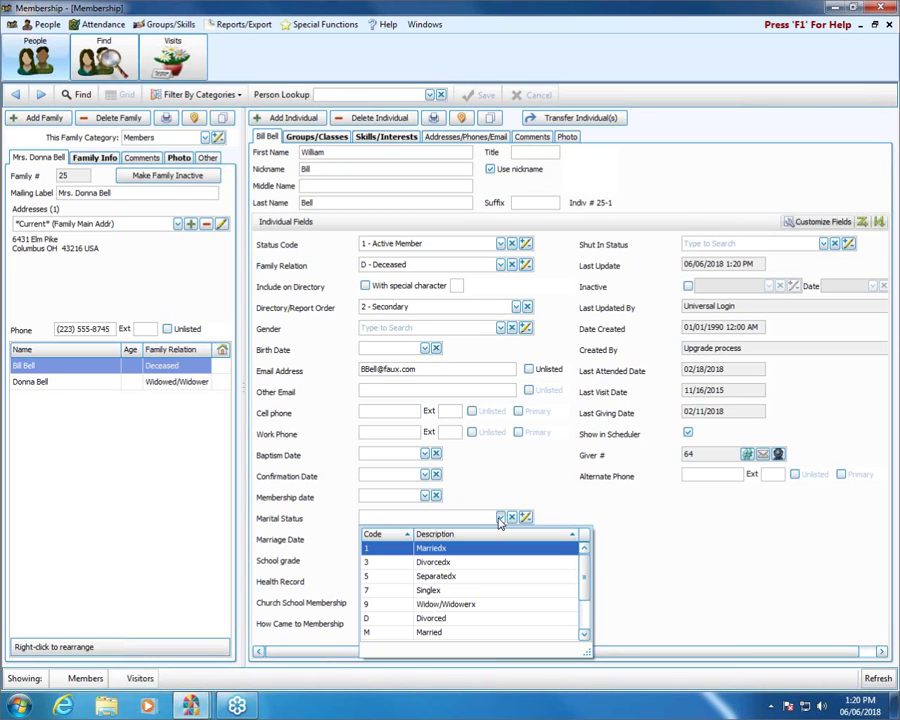
{"action": "scroll", "coordinate": [532, 552], "scroll_direction": "down", "scroll_amount": 1}
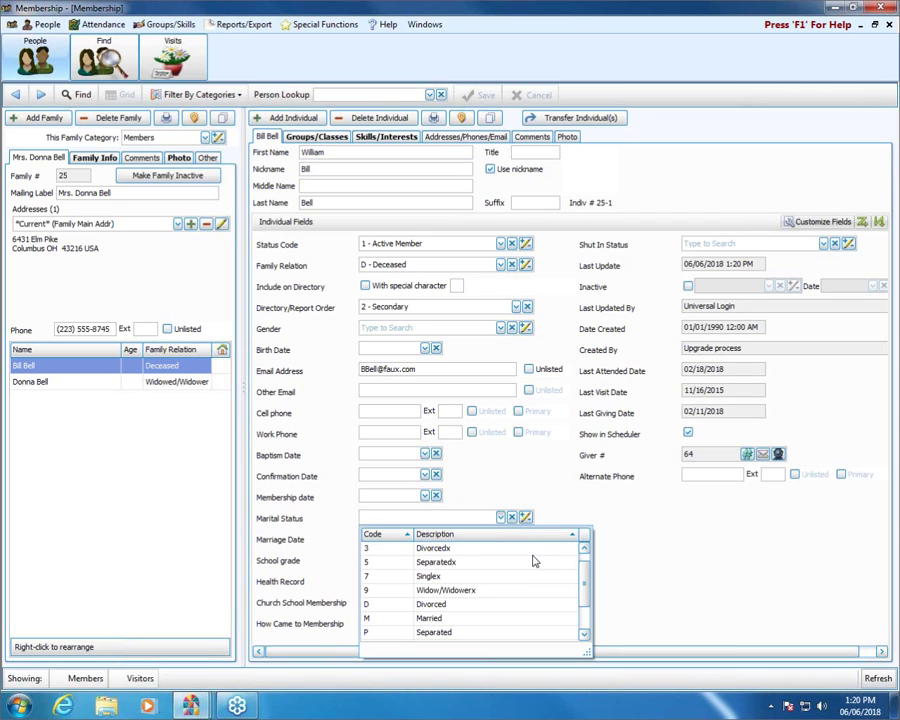
{"action": "scroll", "coordinate": [450, 590], "scroll_direction": "down", "scroll_amount": 2}
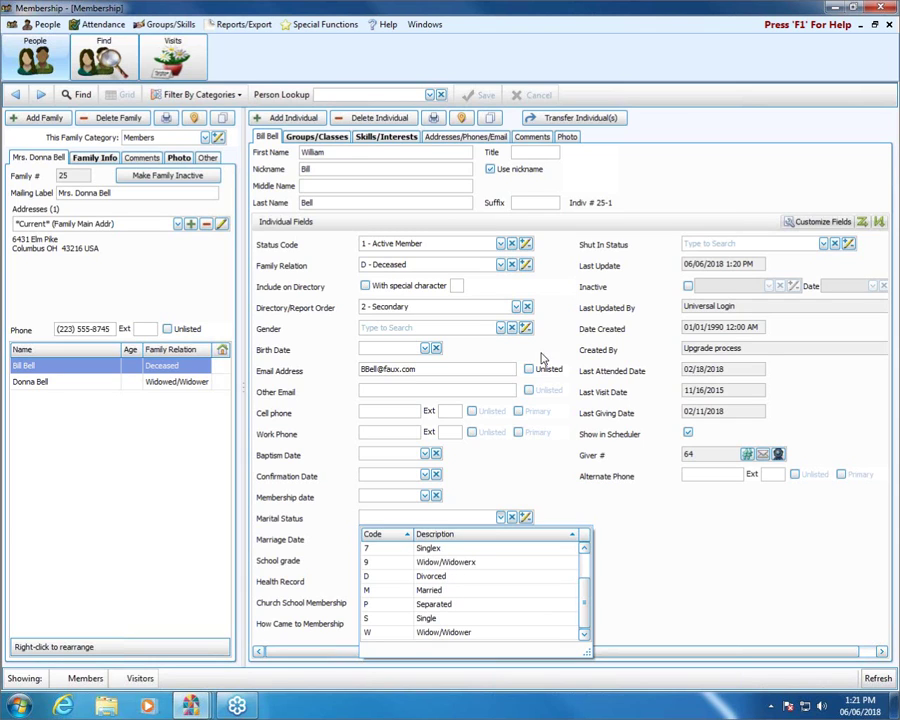
Mark the husband inactive again with reason 5 - Death, leaving Marital Status blank
{"action": "left_click", "coordinate": [688, 288]}
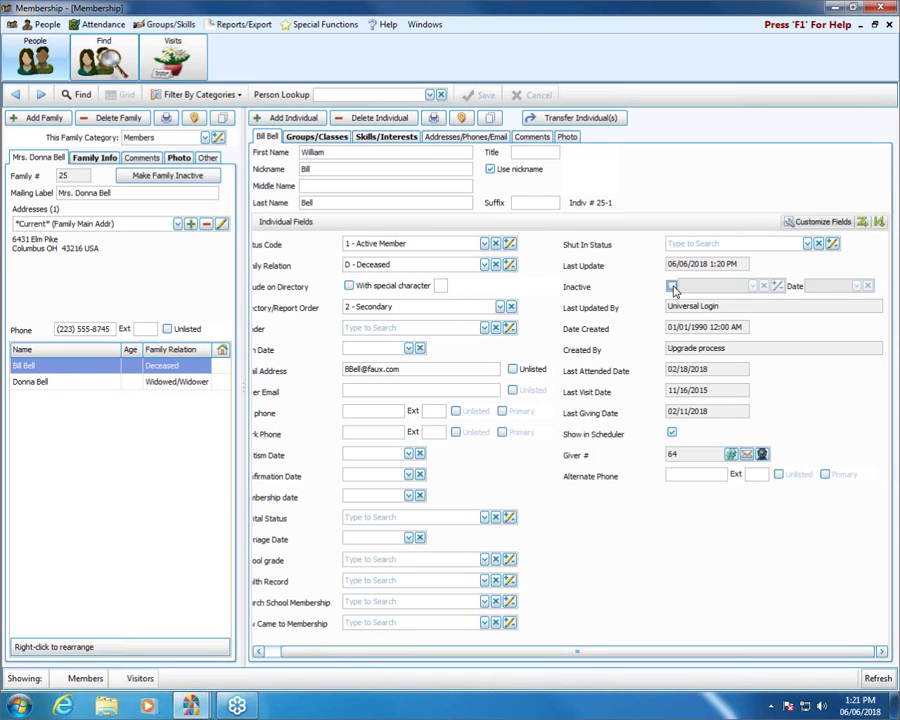
{"action": "left_click", "coordinate": [671, 287]}
{"action": "left_click", "coordinate": [753, 287]}
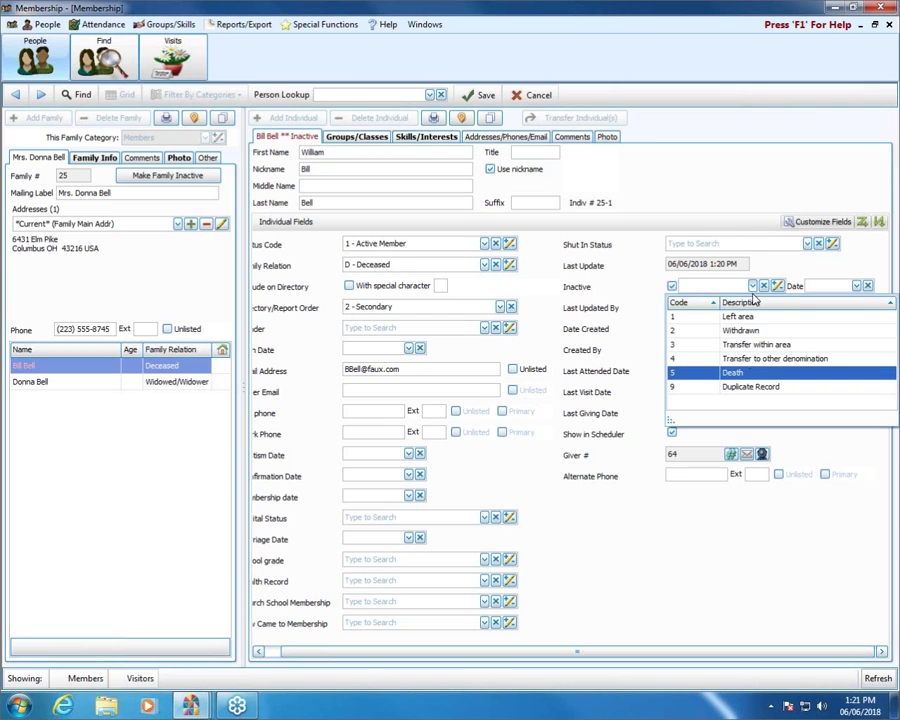
{"action": "left_click", "coordinate": [733, 372]}
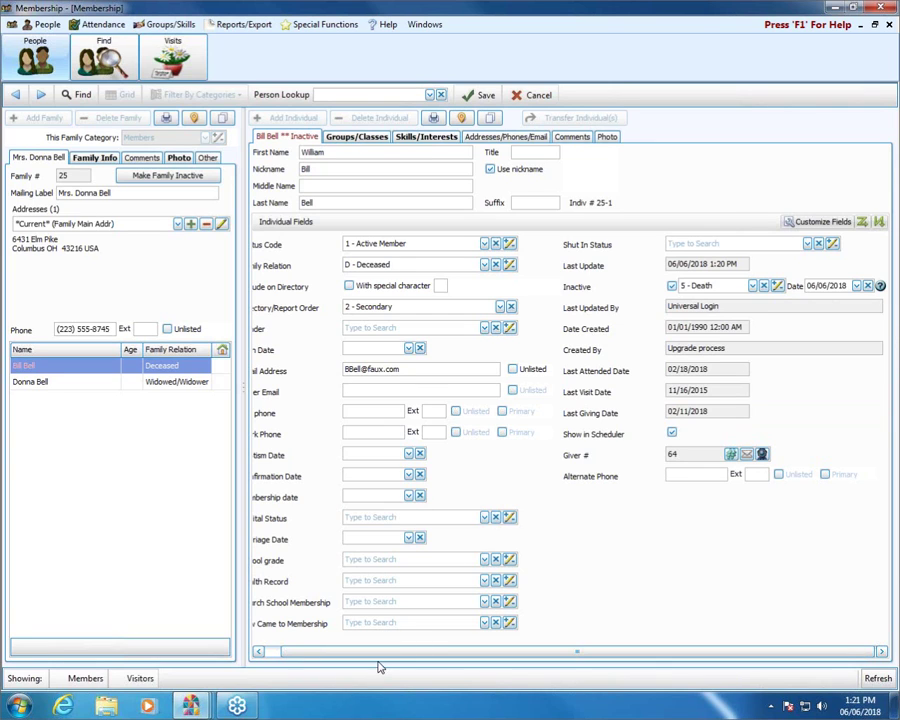
{"action": "left_click_drag", "start_coordinate": [342, 651], "coordinate": [326, 651]}
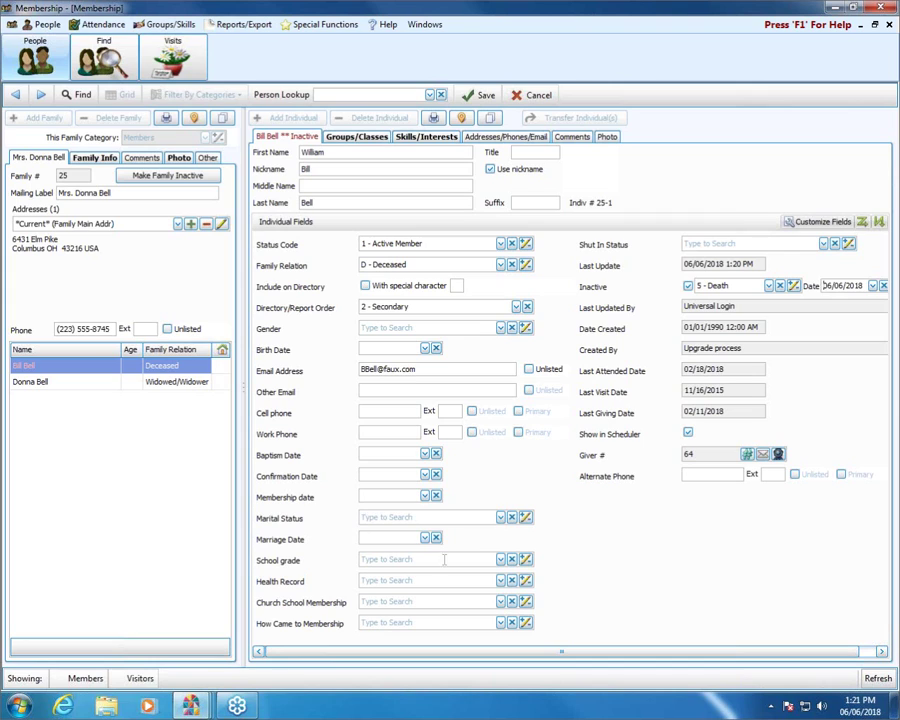
{"action": "left_click", "coordinate": [501, 518]}
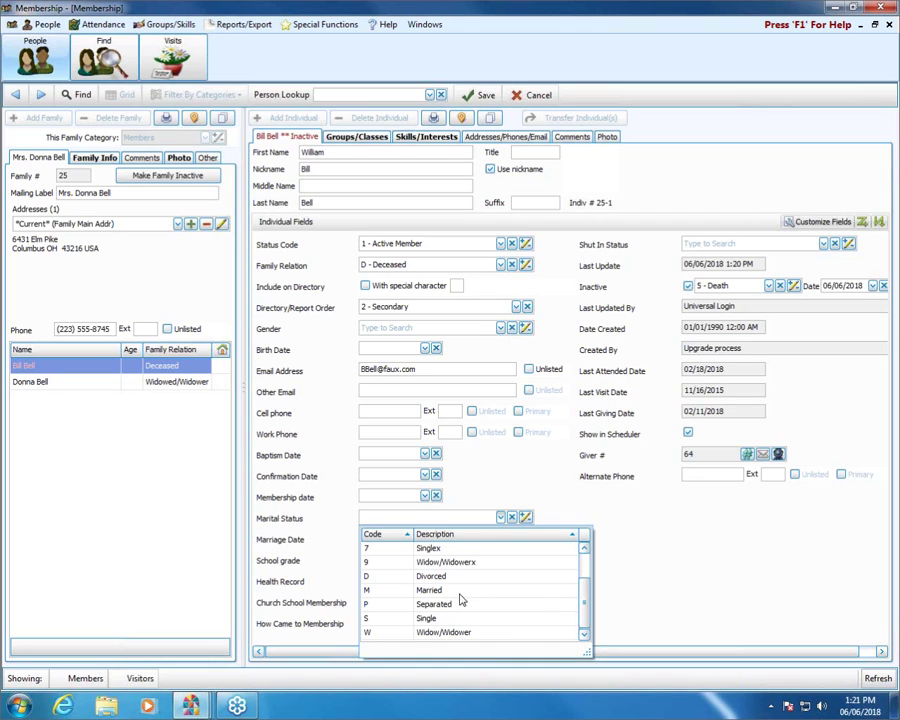
{"action": "scroll", "coordinate": [585, 586], "scroll_direction": "up", "scroll_amount": 3}
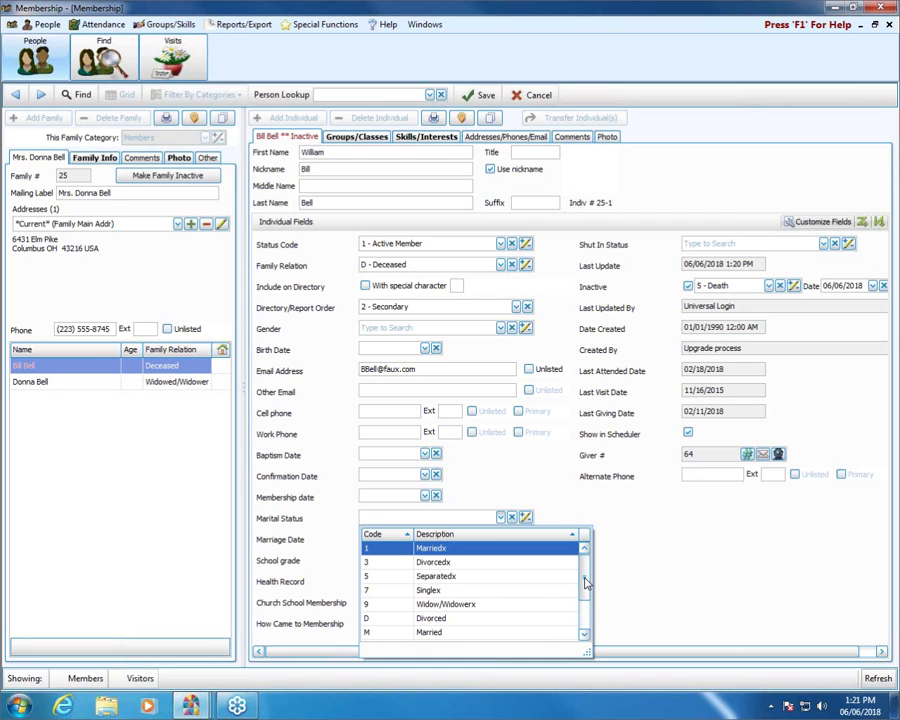
{"action": "scroll", "coordinate": [588, 613], "scroll_direction": "down", "scroll_amount": 3}
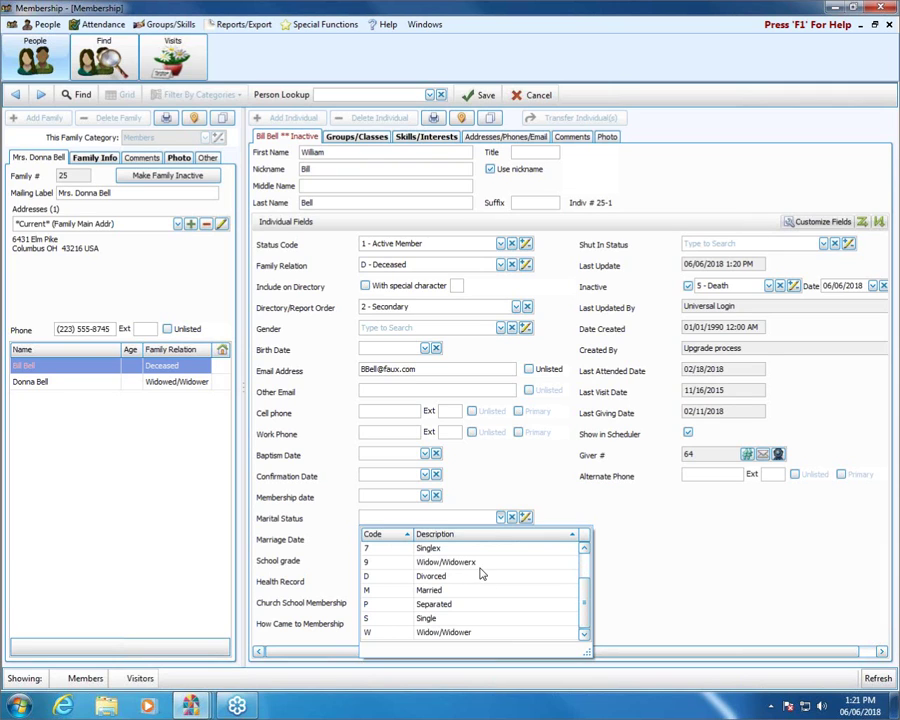
{"action": "left_click", "coordinate": [689, 533]}
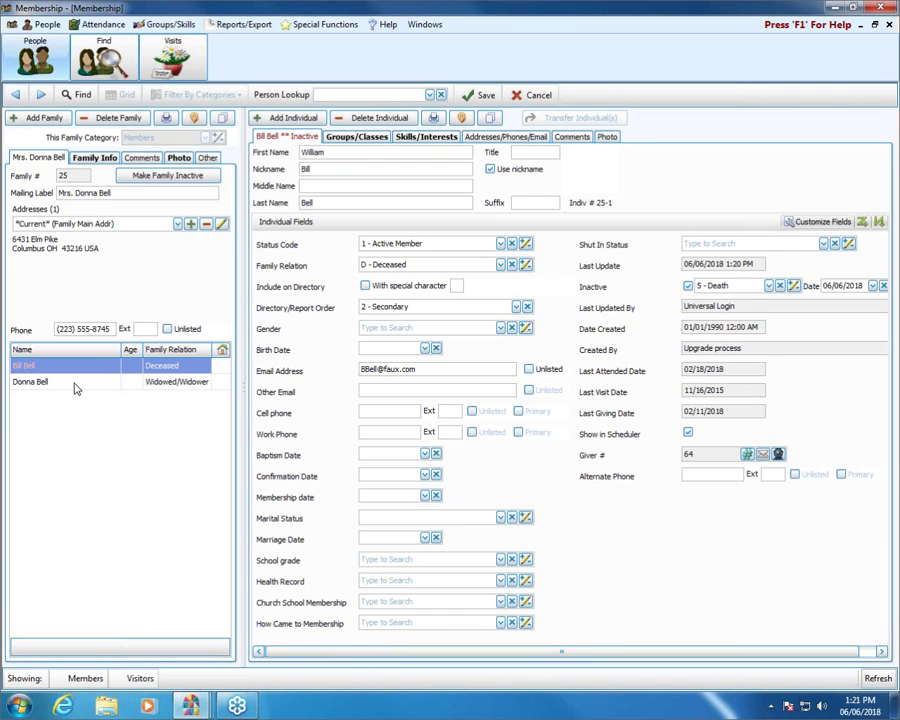
Set the widow's Marital Status to W - Widow/Widower, save, and close the record window
{"action": "left_click", "coordinate": [74, 386]}
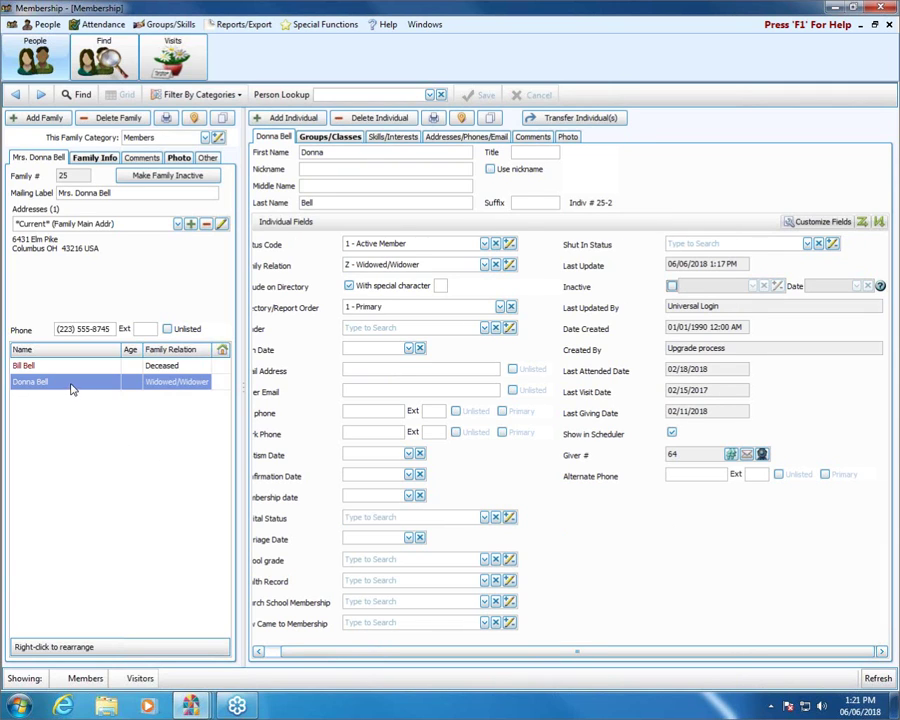
{"action": "left_click", "coordinate": [484, 517]}
{"action": "left_click", "coordinate": [446, 633]}
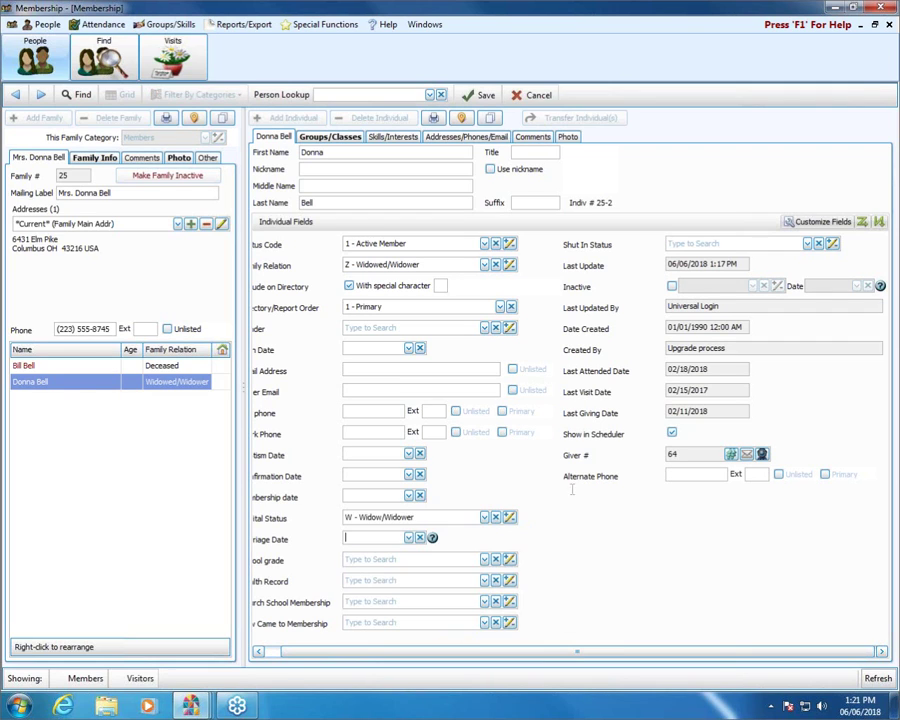
{"action": "left_click", "coordinate": [490, 100]}
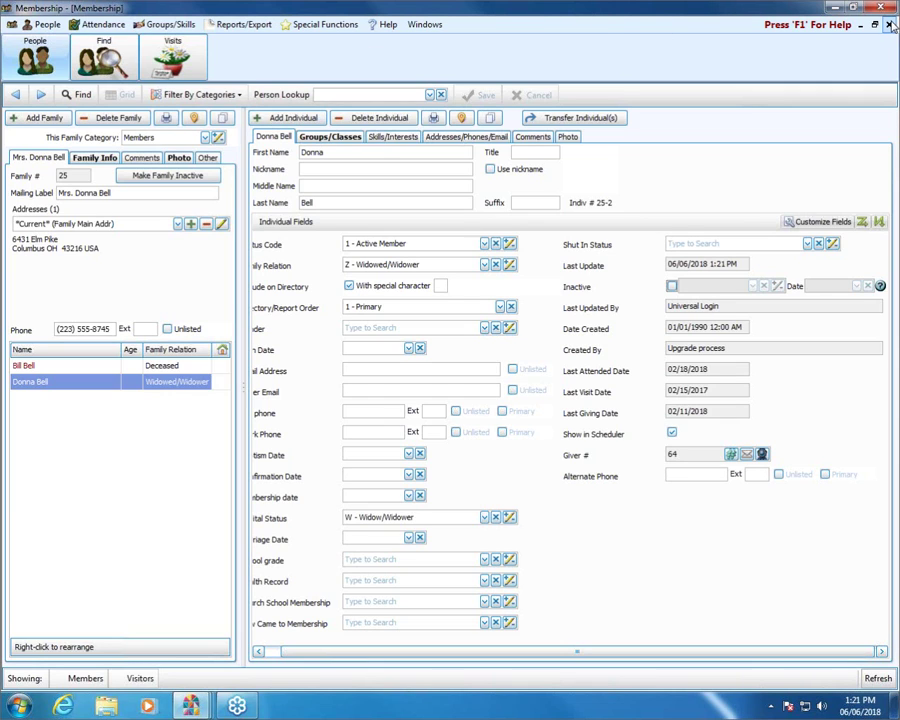
{"action": "key", "text": "ctrl+F4"}
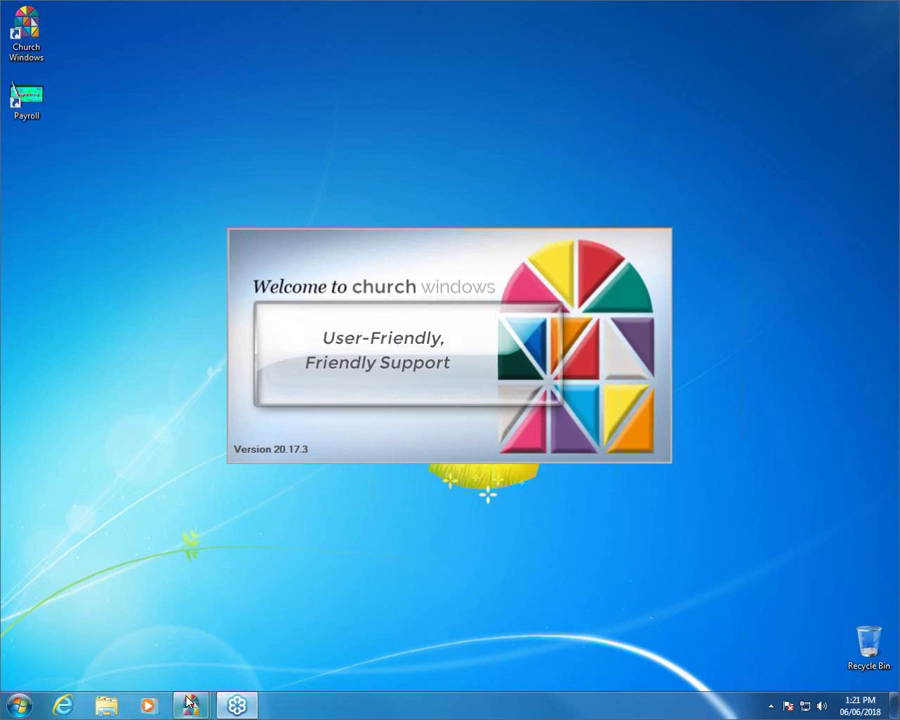
Bring the main Church Windows window forward and launch the Donations module
{"action": "mouse_move", "coordinate": [190, 700]}
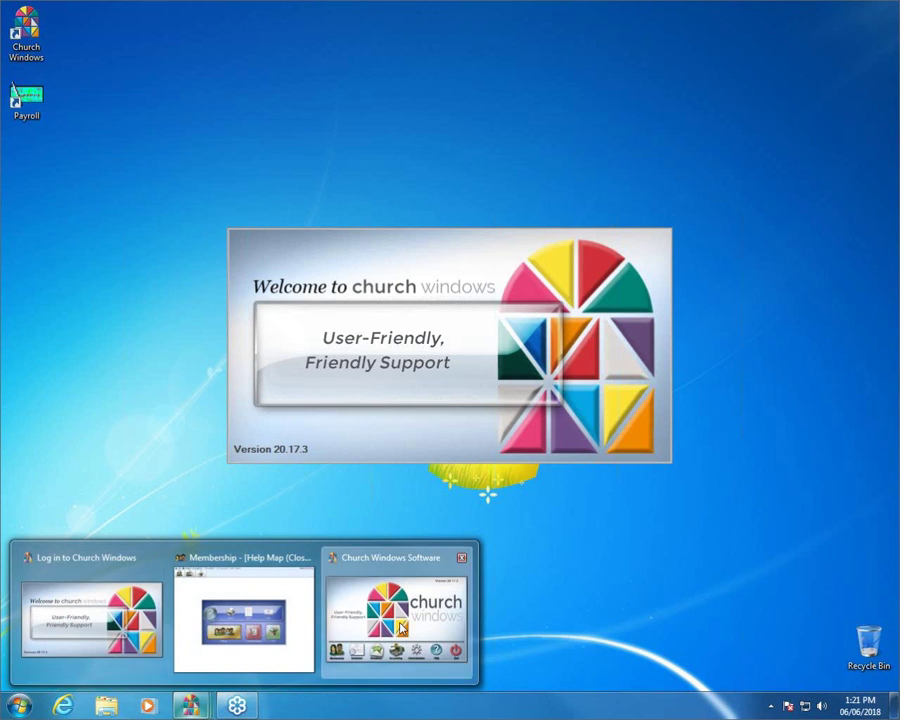
{"action": "left_click", "coordinate": [400, 625]}
{"action": "left_click", "coordinate": [338, 483]}
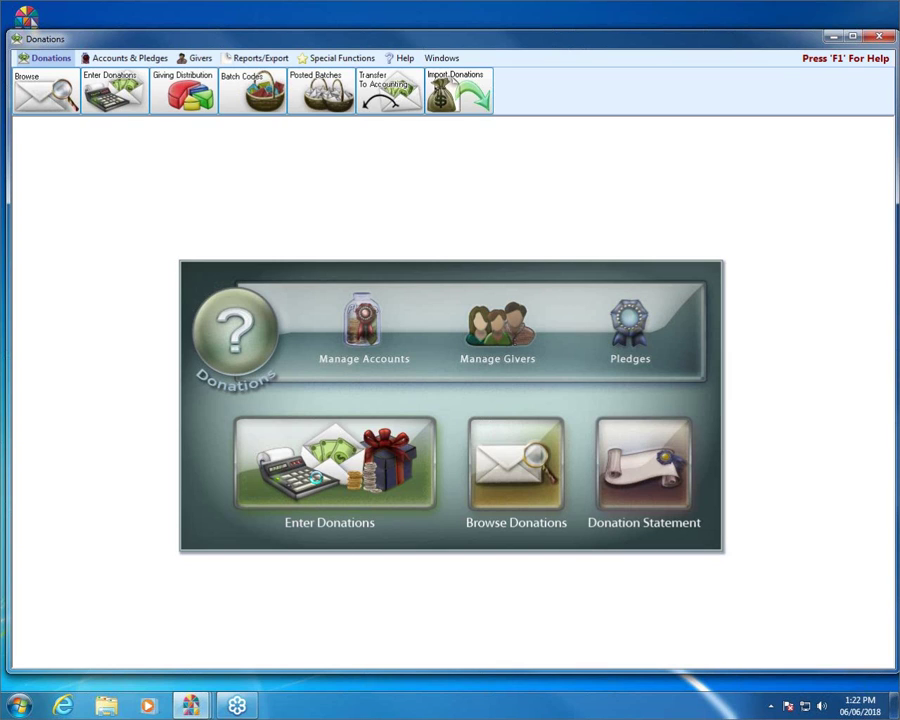
Start a donation dated 06/03/2018 for an inactive giver found by searching 'bill'
{"action": "left_click", "coordinate": [315, 480]}
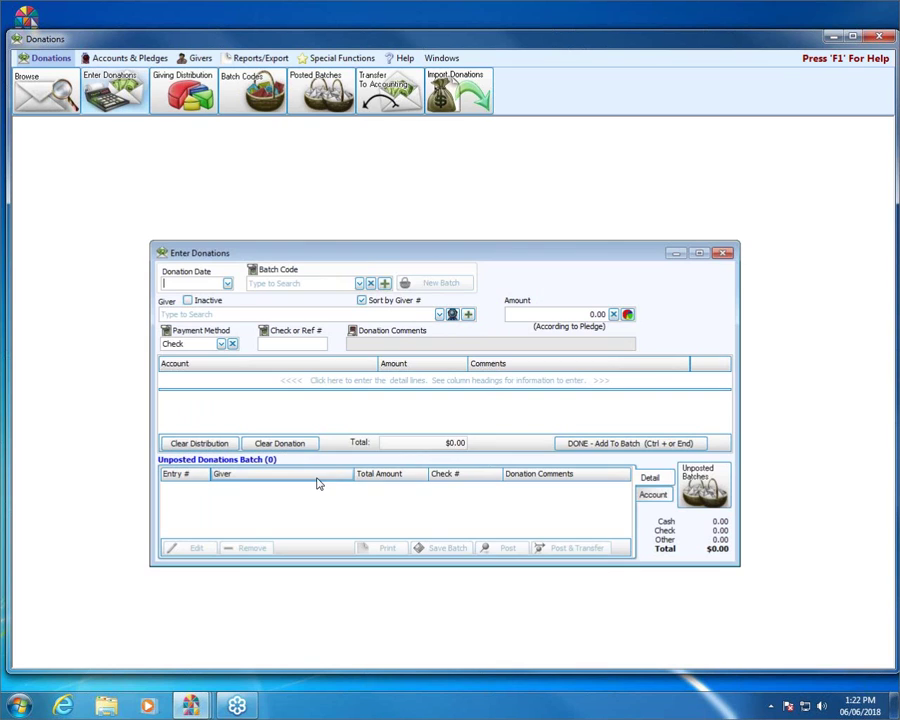
{"action": "left_click", "coordinate": [187, 301]}
{"action": "left_click", "coordinate": [227, 284]}
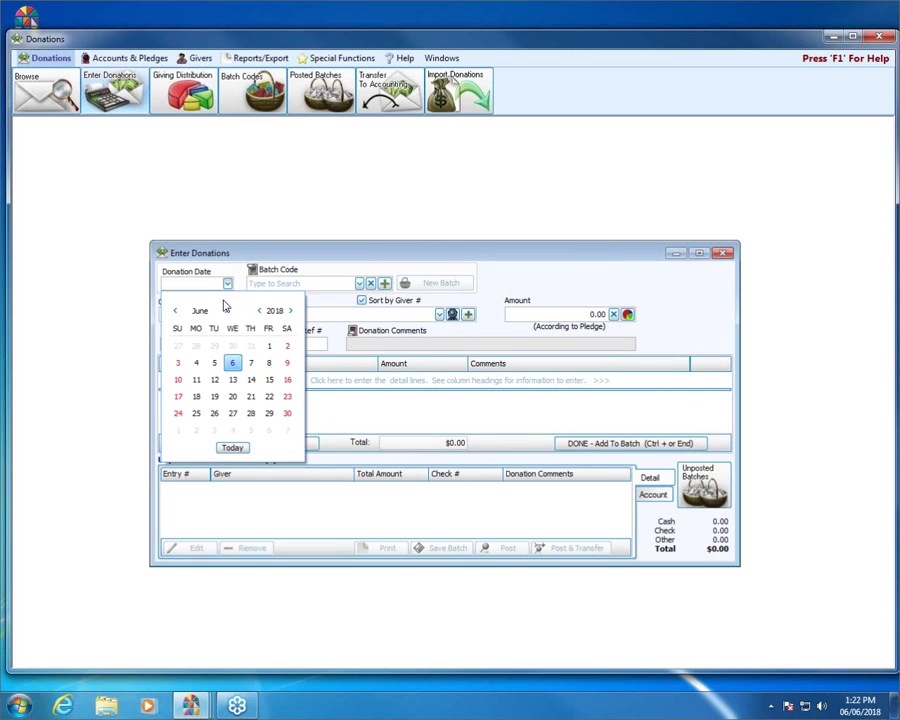
{"action": "left_click", "coordinate": [178, 363]}
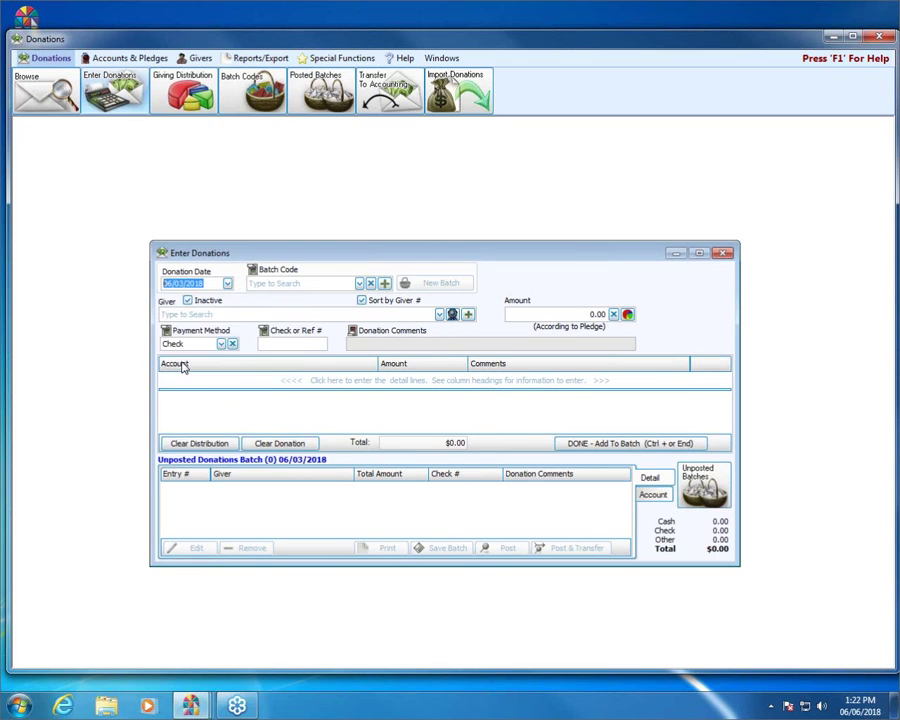
{"action": "left_click", "coordinate": [190, 314]}
{"action": "type", "text": "bill"}
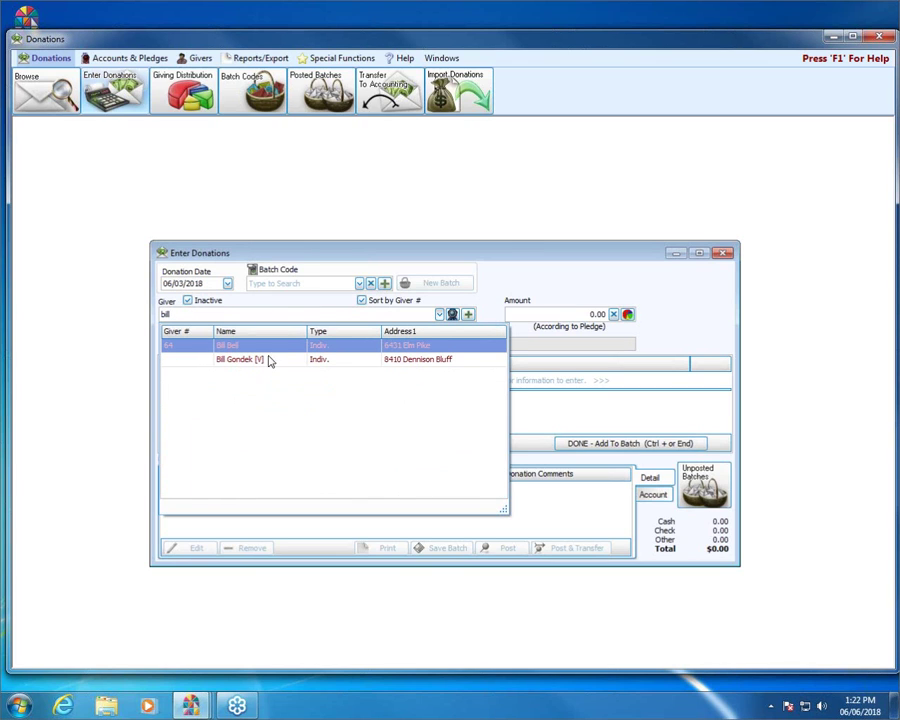
{"action": "key", "text": "Return"}
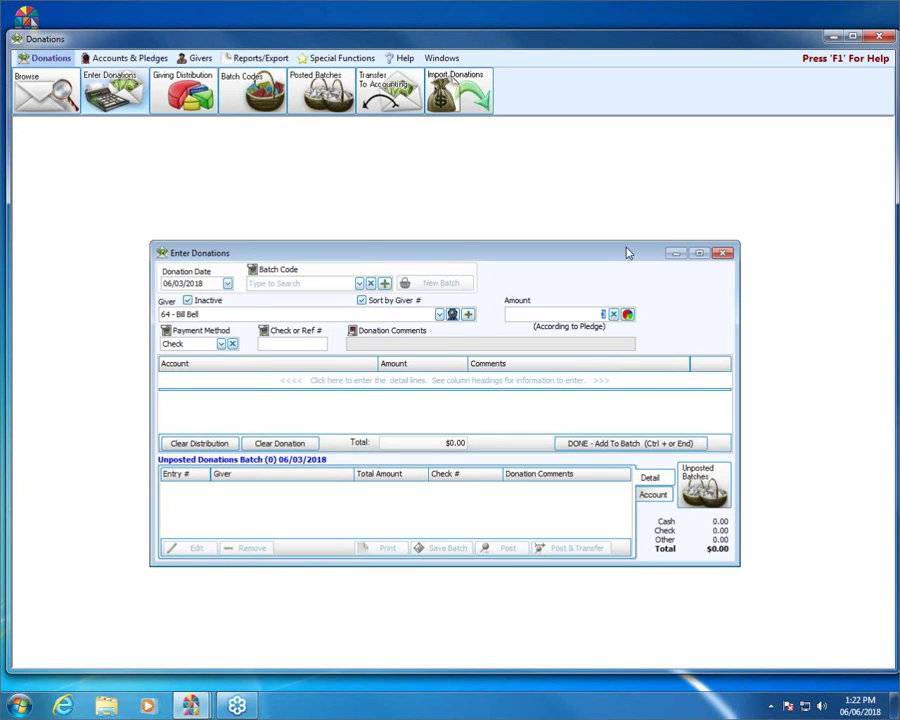
Clear the unfinished donation entry, then close the entry window and Donations
{"action": "left_click", "coordinate": [726, 254]}
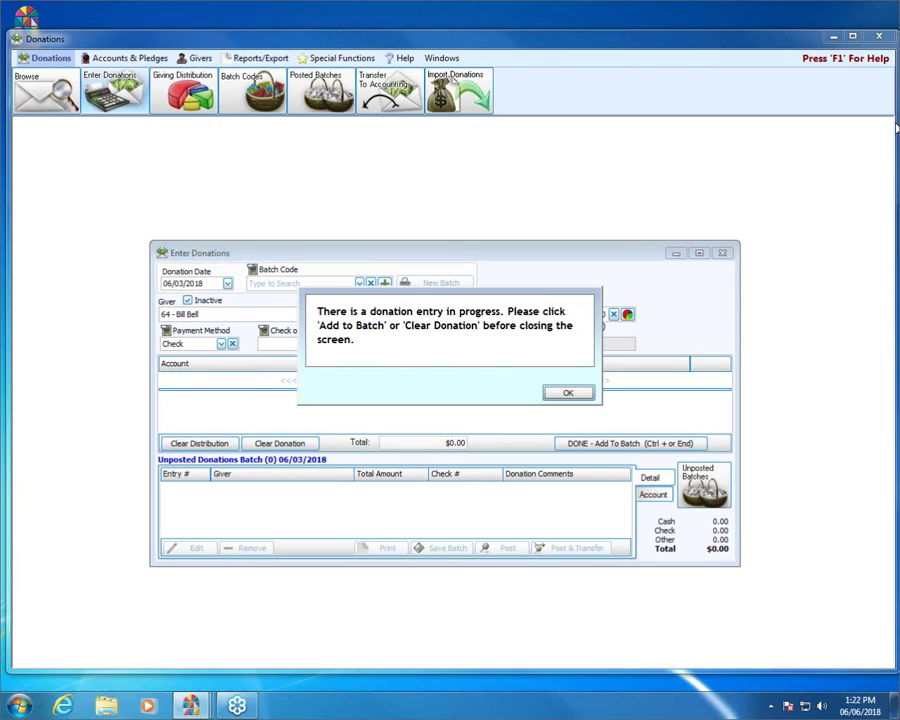
{"action": "left_click", "coordinate": [569, 392]}
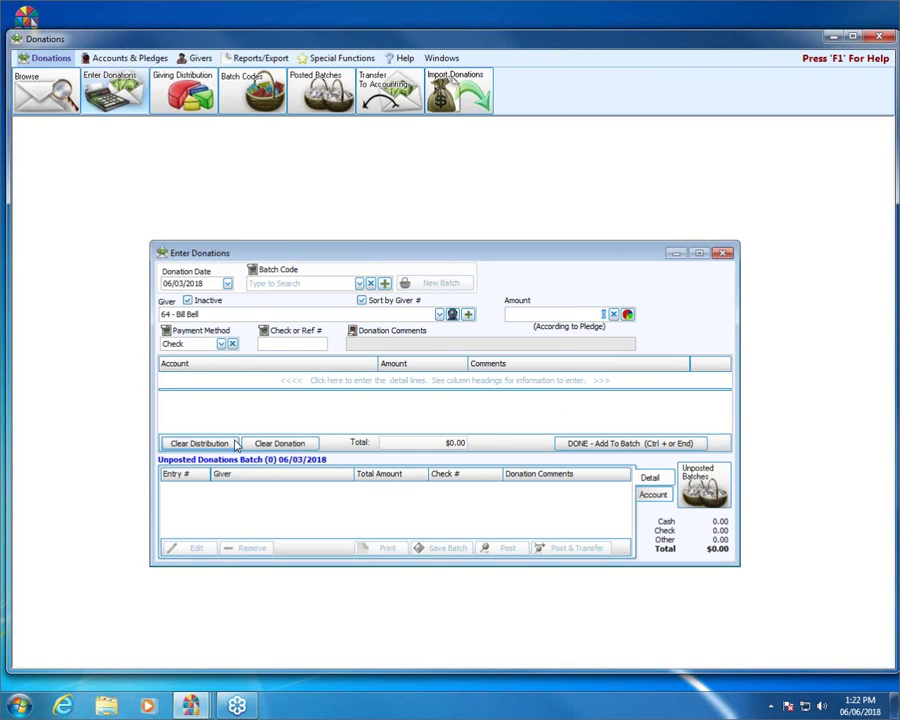
{"action": "left_click", "coordinate": [287, 443]}
{"action": "left_click", "coordinate": [726, 254]}
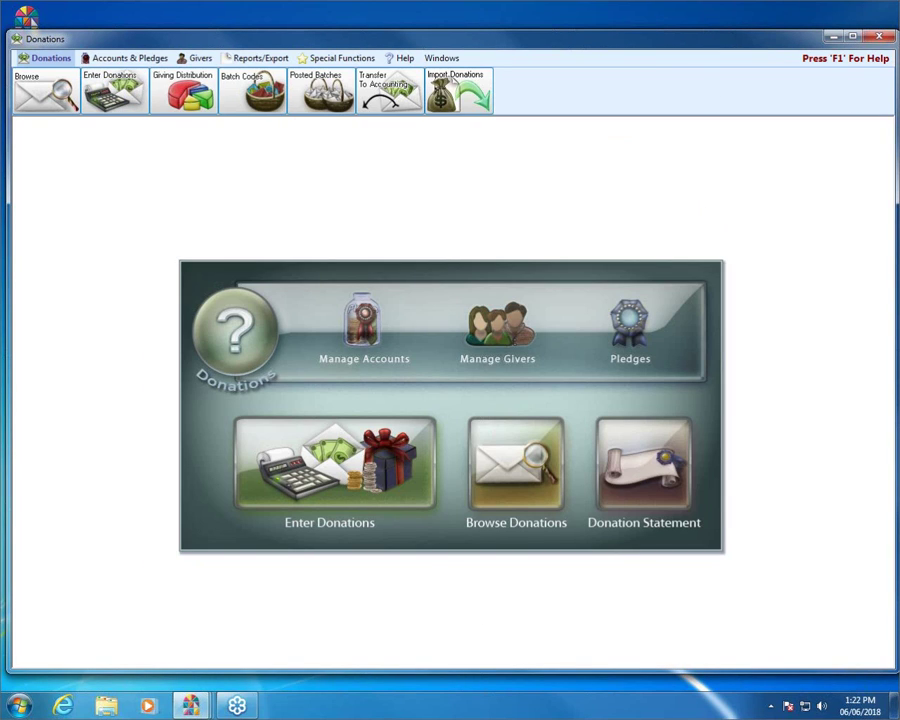
{"action": "key", "text": "super+d"}
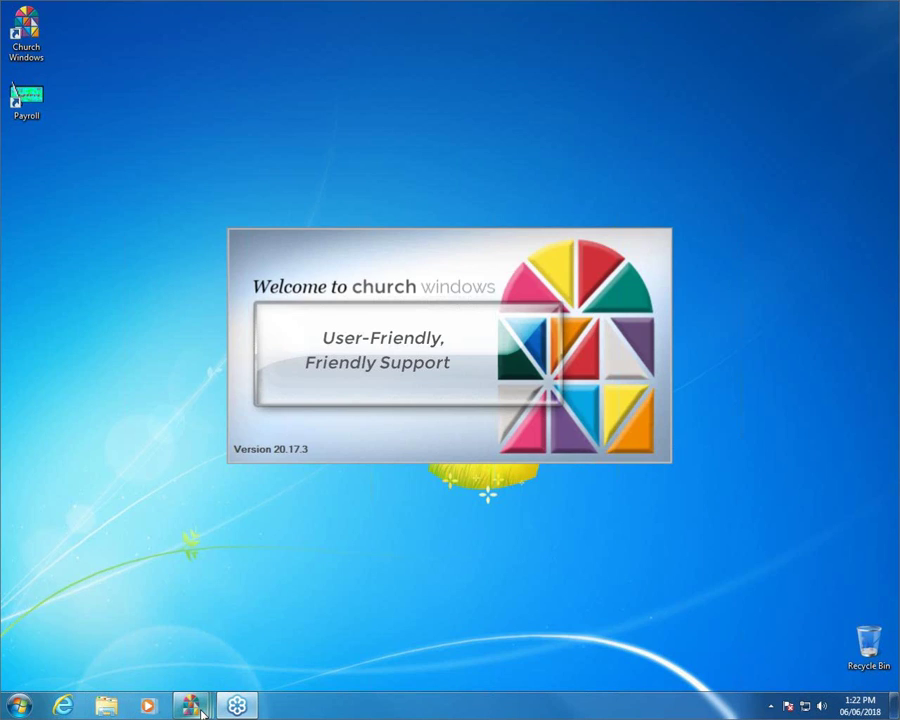
Switch to Membership and open Attendance Entry from the Attendance menu
{"action": "mouse_move", "coordinate": [203, 713]}
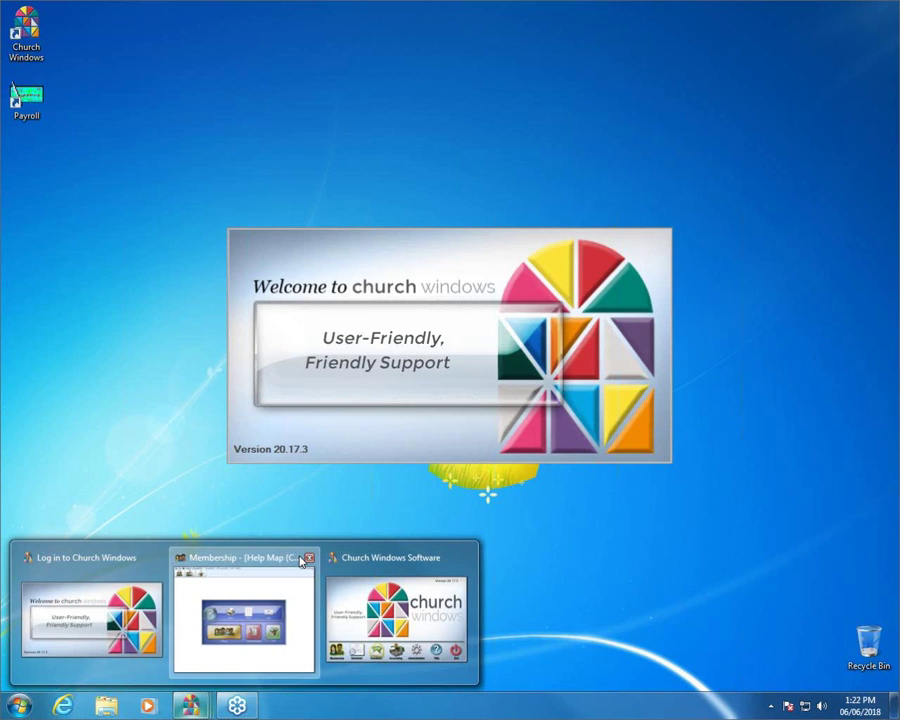
{"action": "left_click", "coordinate": [200, 560]}
{"action": "left_click", "coordinate": [105, 24]}
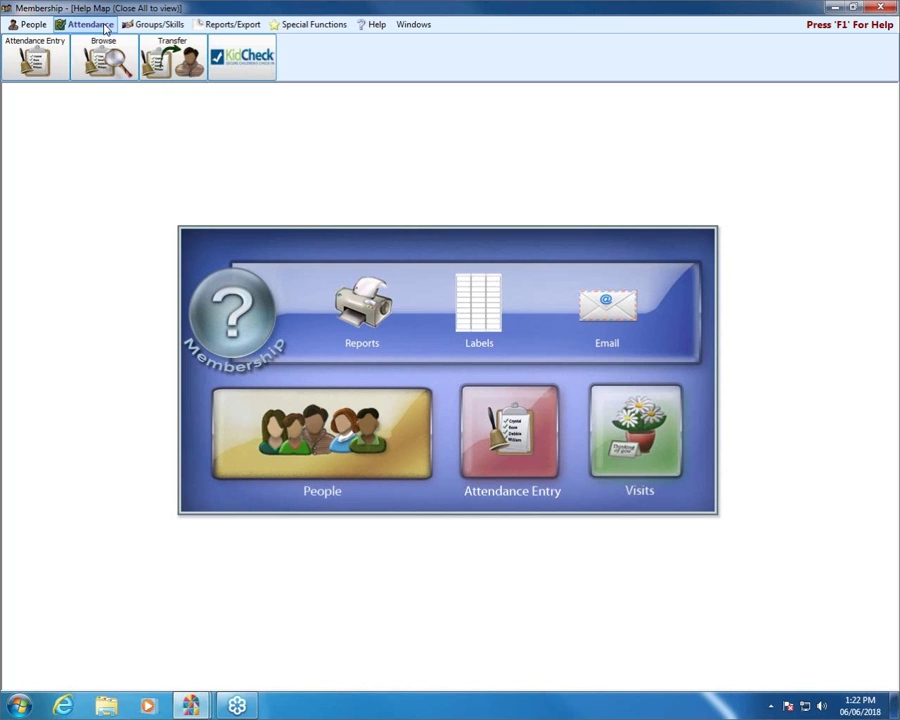
{"action": "left_click", "coordinate": [530, 432]}
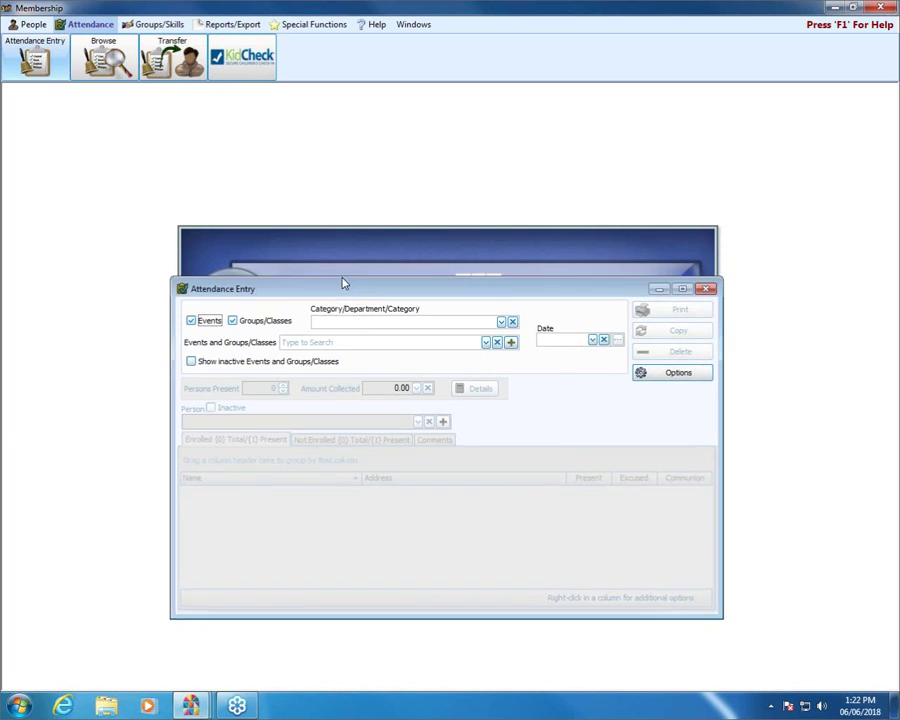
Show the 1st & 2nd Grades SS class for 06/03/2018 with inactive people, then close
{"action": "left_click", "coordinate": [504, 282]}
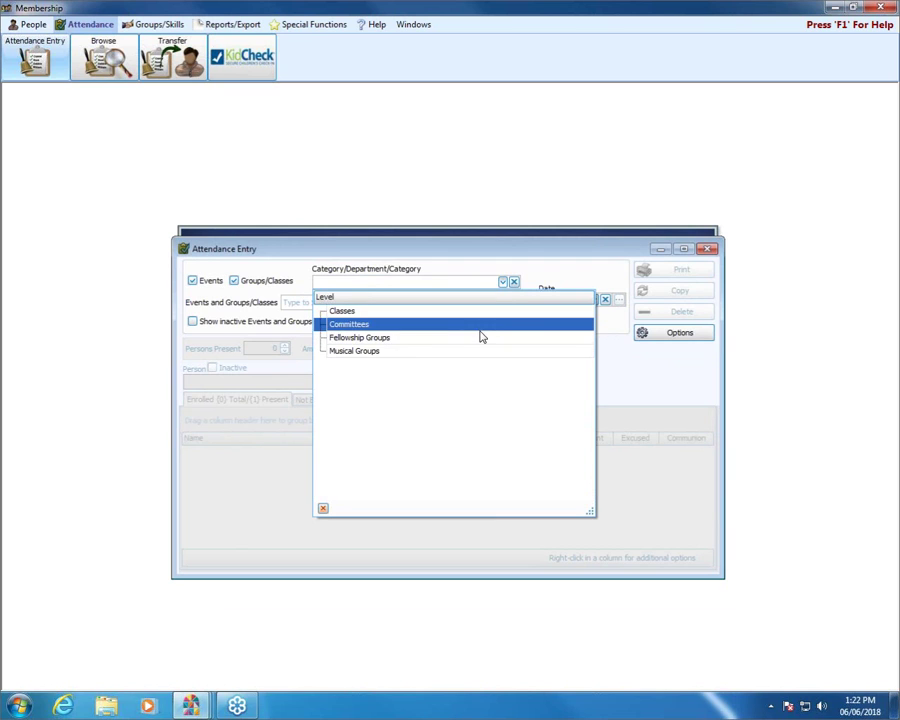
{"action": "left_click", "coordinate": [471, 313]}
{"action": "left_click", "coordinate": [487, 302]}
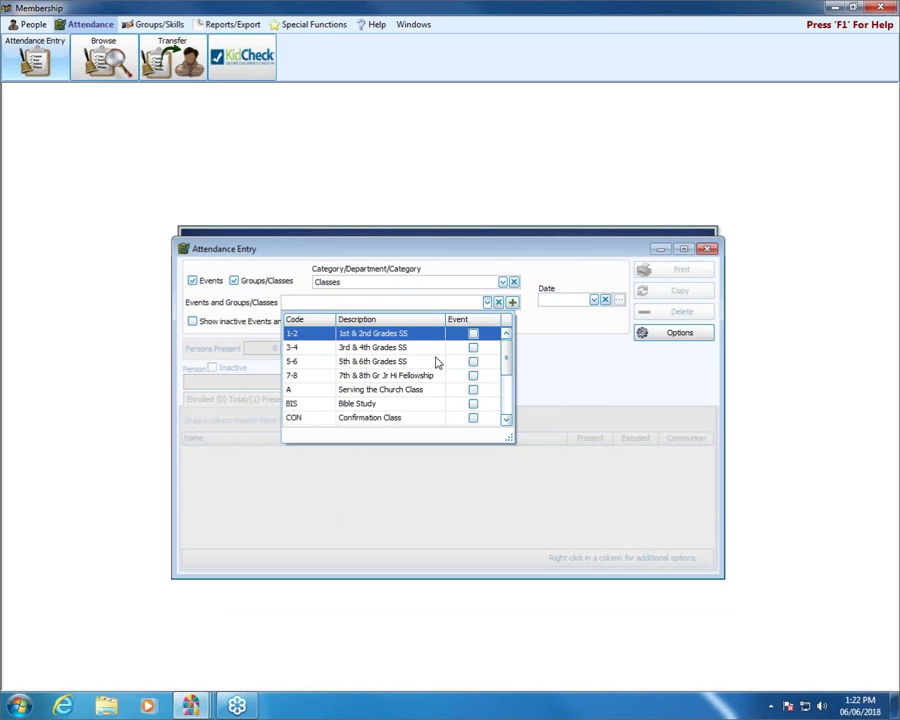
{"action": "left_click", "coordinate": [400, 334]}
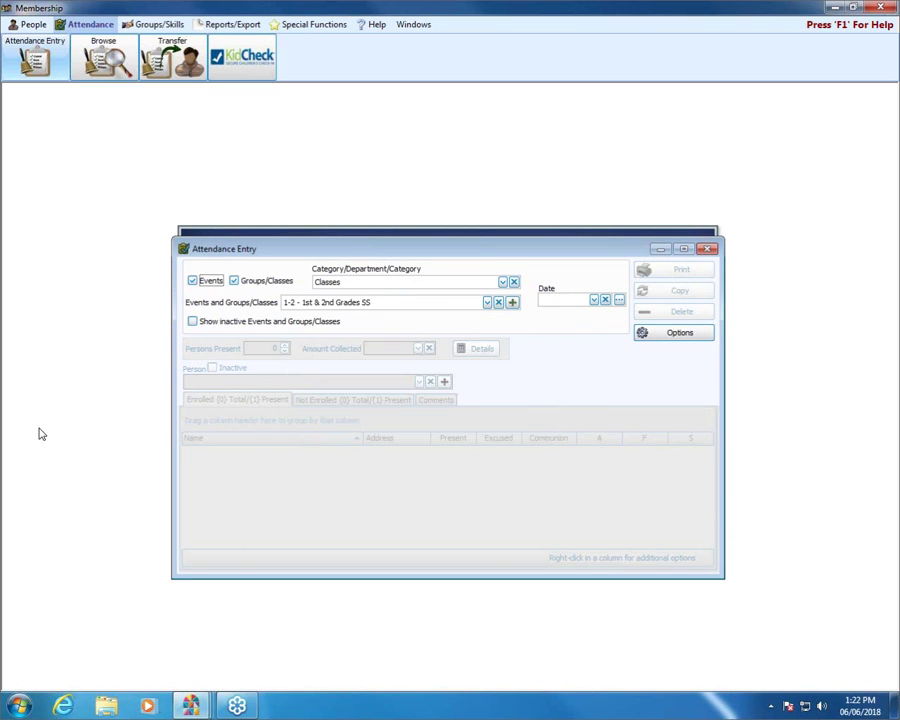
{"action": "left_click", "coordinate": [594, 300]}
{"action": "left_click", "coordinate": [558, 381]}
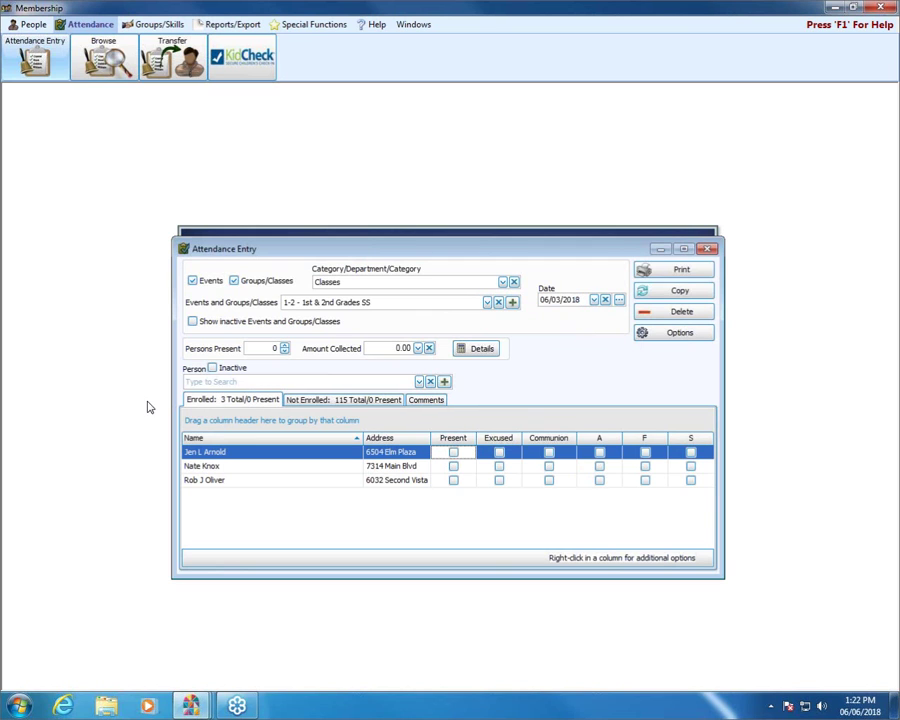
{"action": "left_click", "coordinate": [212, 368]}
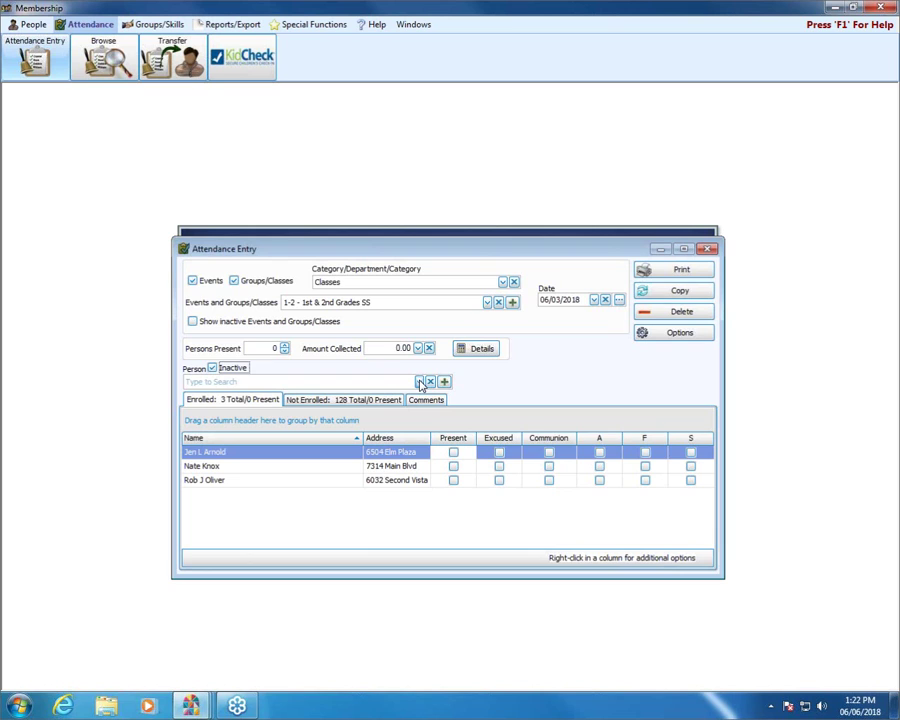
{"action": "left_click", "coordinate": [708, 249]}
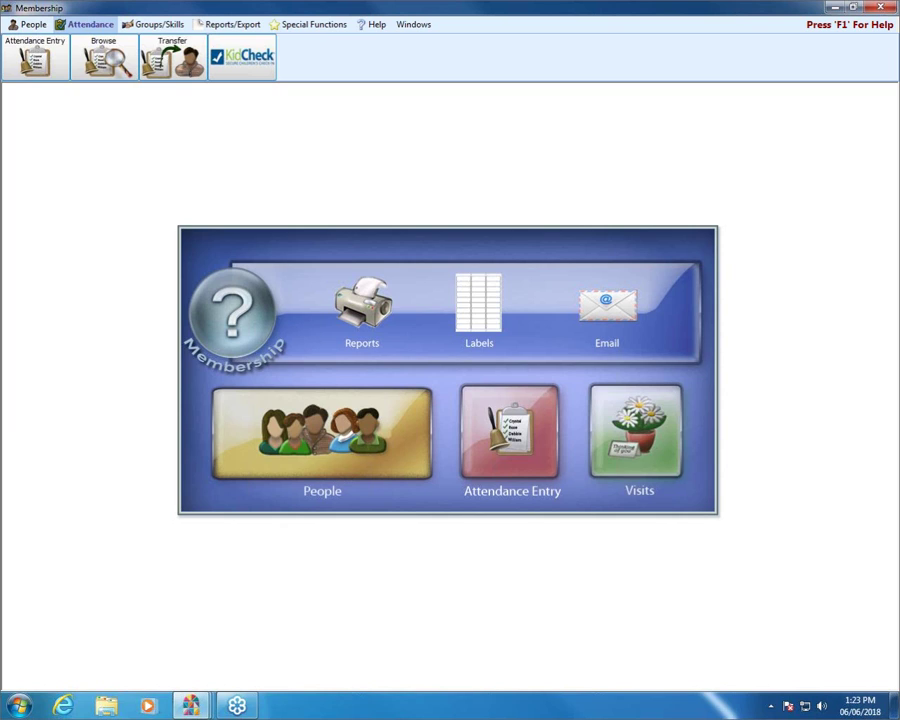
Load attendance for the SW - Sunday AM Worship event on 06/03/2018
{"action": "left_click", "coordinate": [480, 450]}
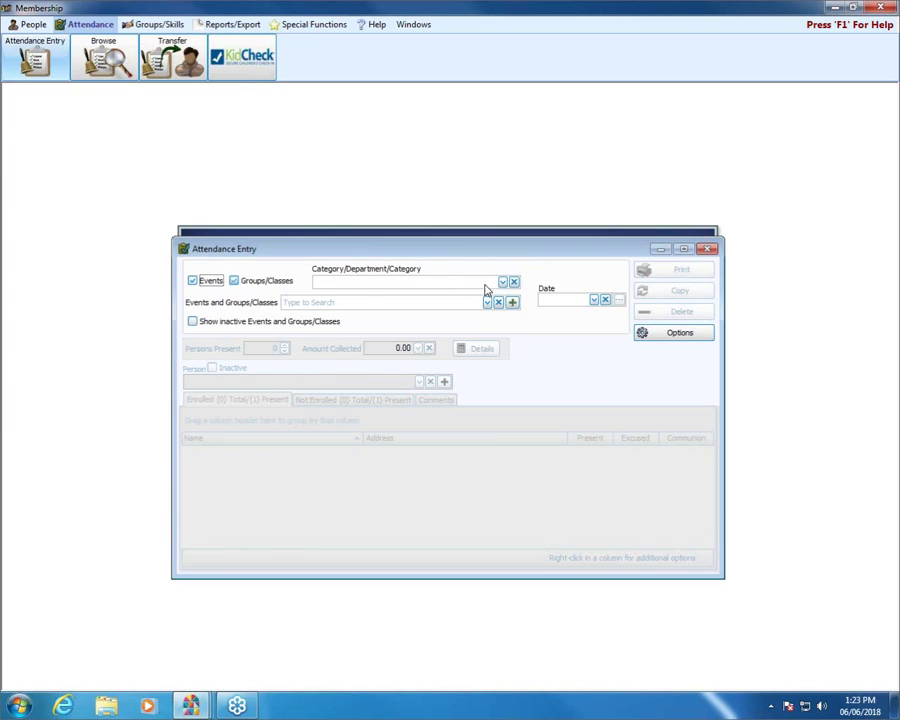
{"action": "left_click", "coordinate": [233, 281]}
{"action": "left_click", "coordinate": [233, 284]}
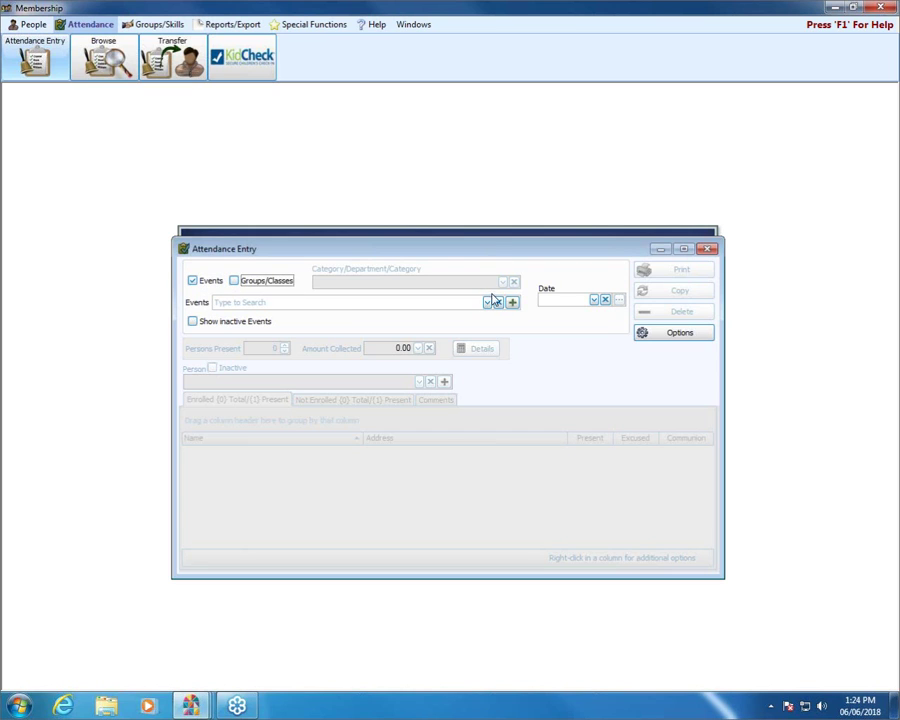
{"action": "left_click", "coordinate": [488, 302]}
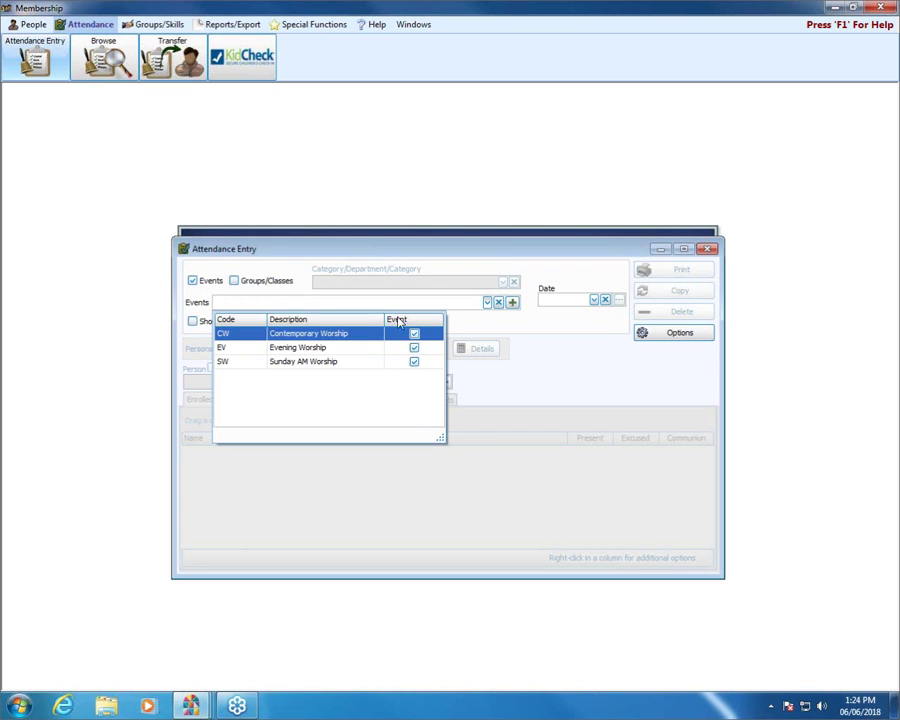
{"action": "left_click", "coordinate": [305, 362]}
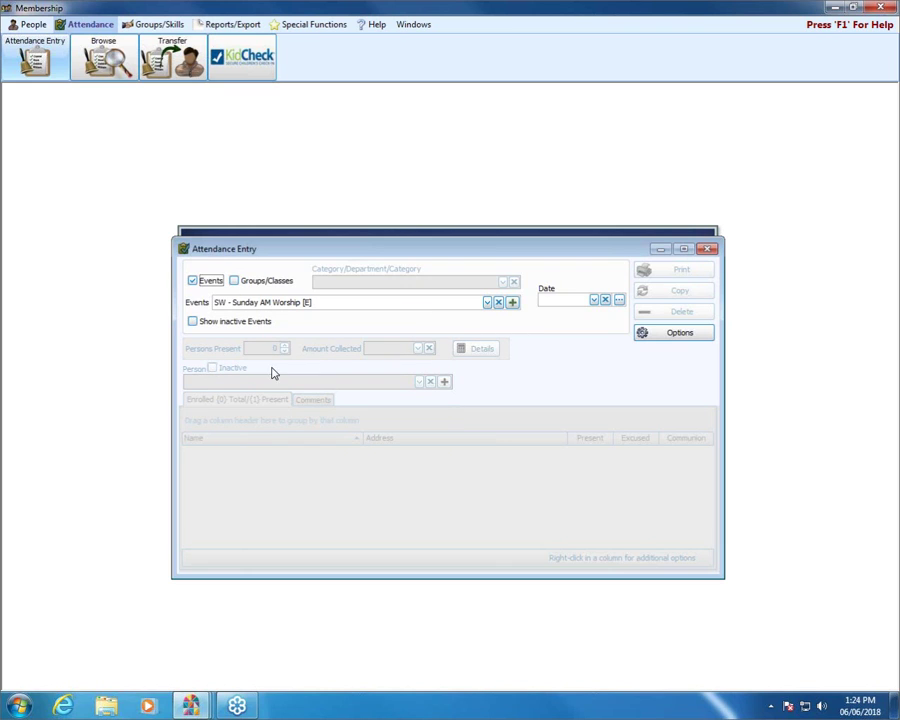
{"action": "left_click", "coordinate": [594, 300]}
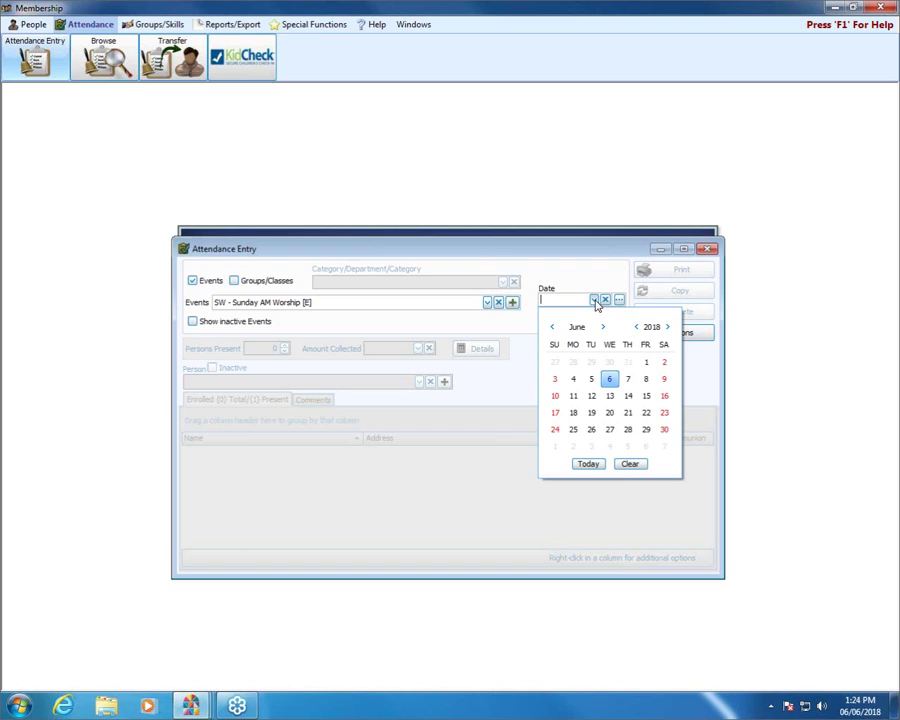
{"action": "left_click", "coordinate": [555, 380]}
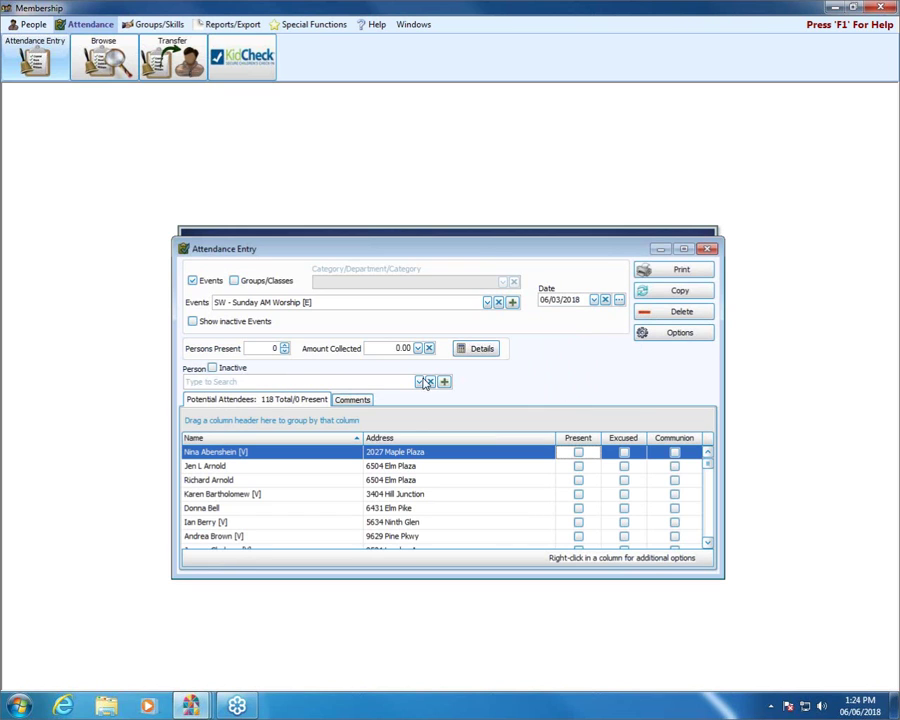
Include inactive people, select an inactive attendee, and toggle the Inactive filter off and on
{"action": "left_click", "coordinate": [214, 369]}
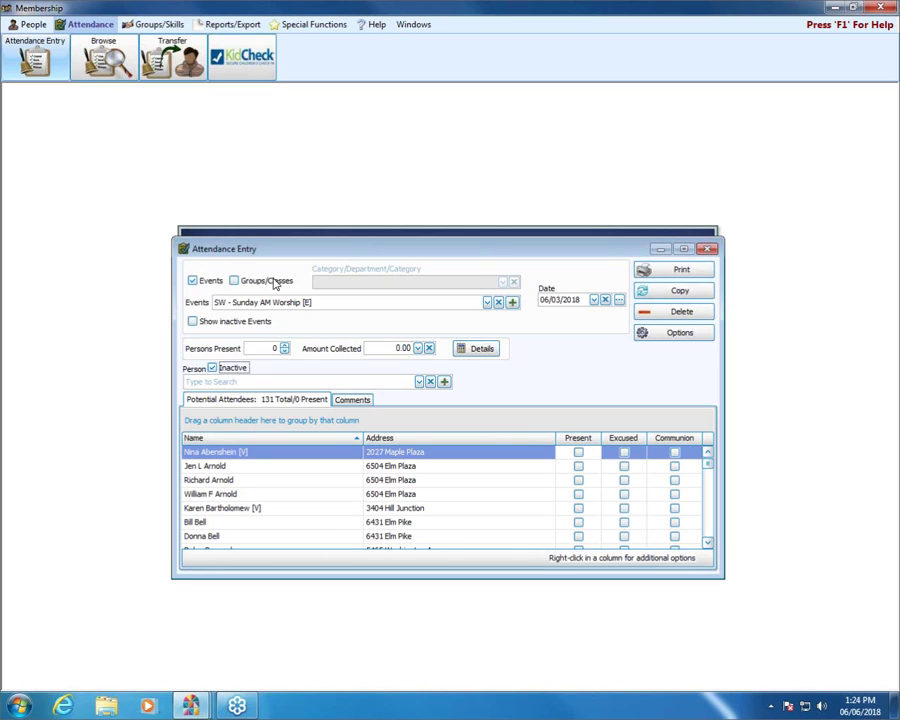
{"action": "left_click", "coordinate": [200, 522]}
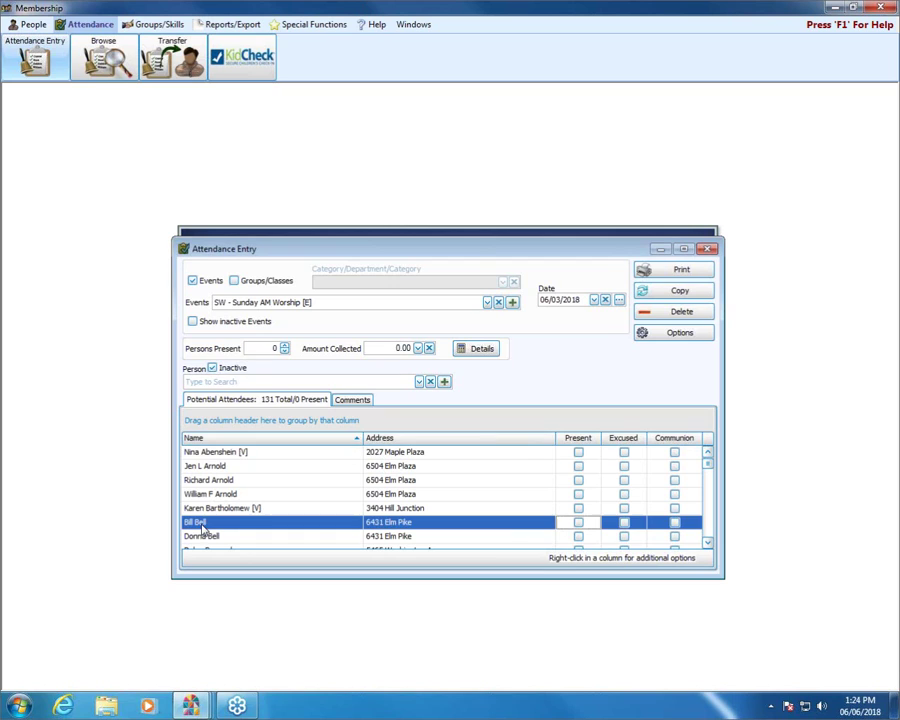
{"action": "left_click", "coordinate": [212, 368]}
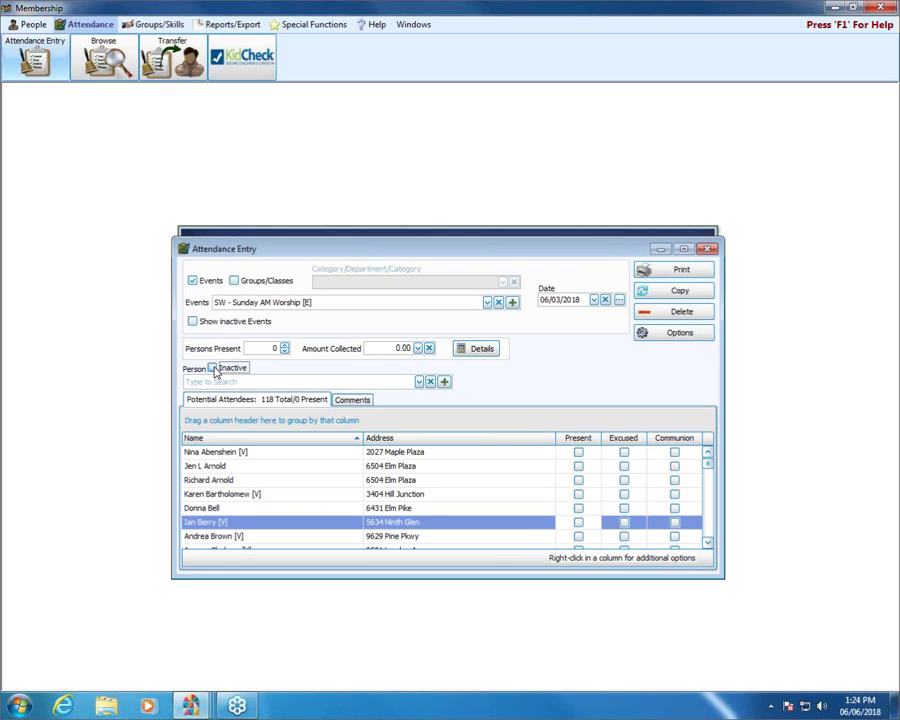
{"action": "left_click", "coordinate": [212, 368]}
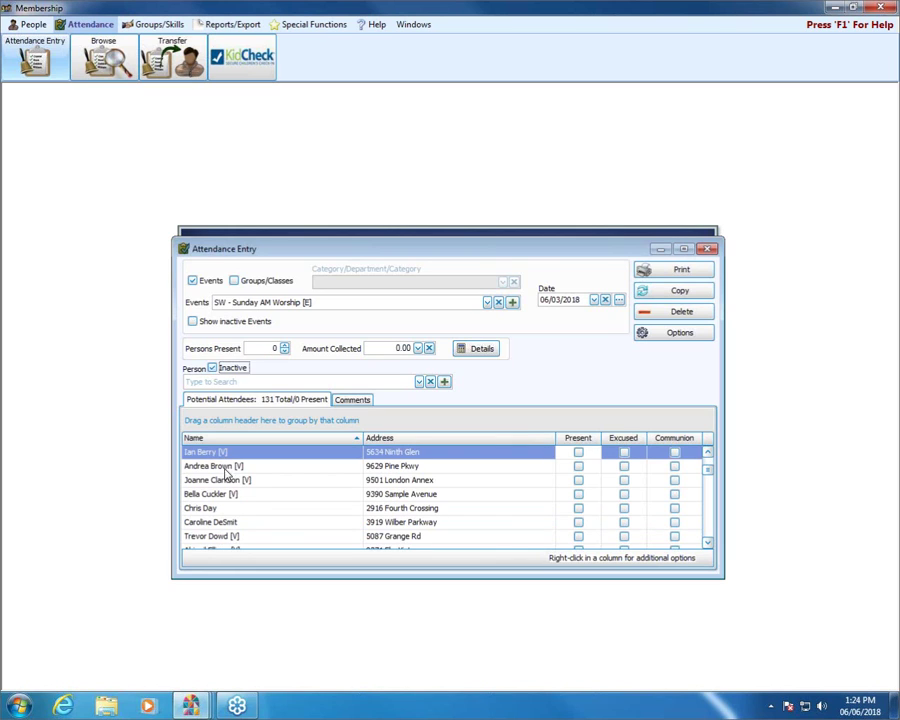
{"action": "left_click", "coordinate": [707, 452]}
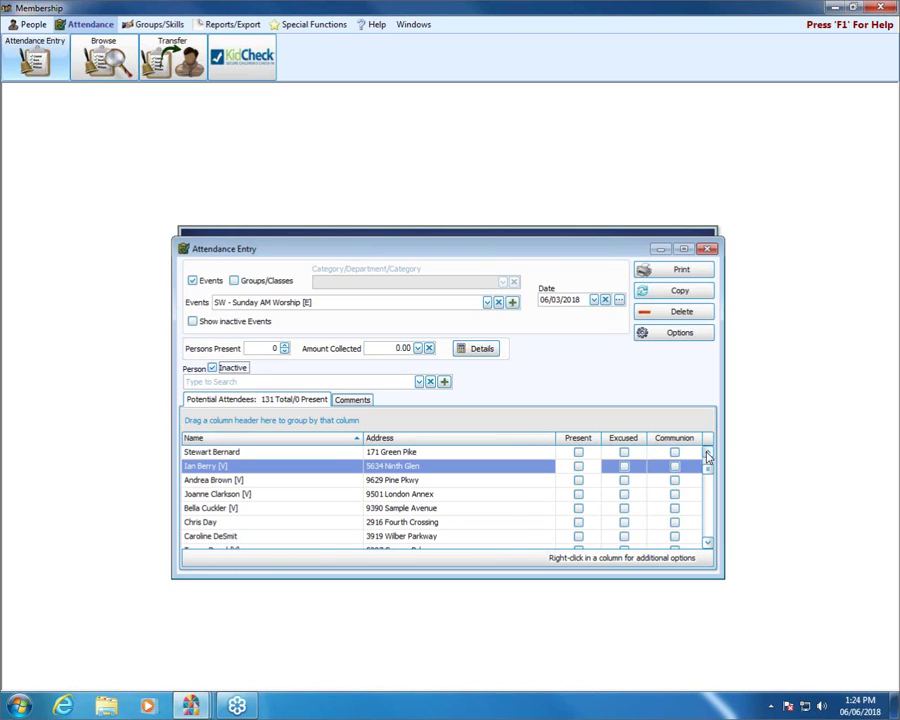
{"action": "left_click", "coordinate": [707, 452]}
{"action": "left_click", "coordinate": [707, 452]}
{"action": "left_click", "coordinate": [707, 452]}
{"action": "left_click", "coordinate": [707, 452]}
{"action": "left_click", "coordinate": [707, 452]}
{"action": "left_click", "coordinate": [707, 452]}
{"action": "left_click", "coordinate": [707, 452]}
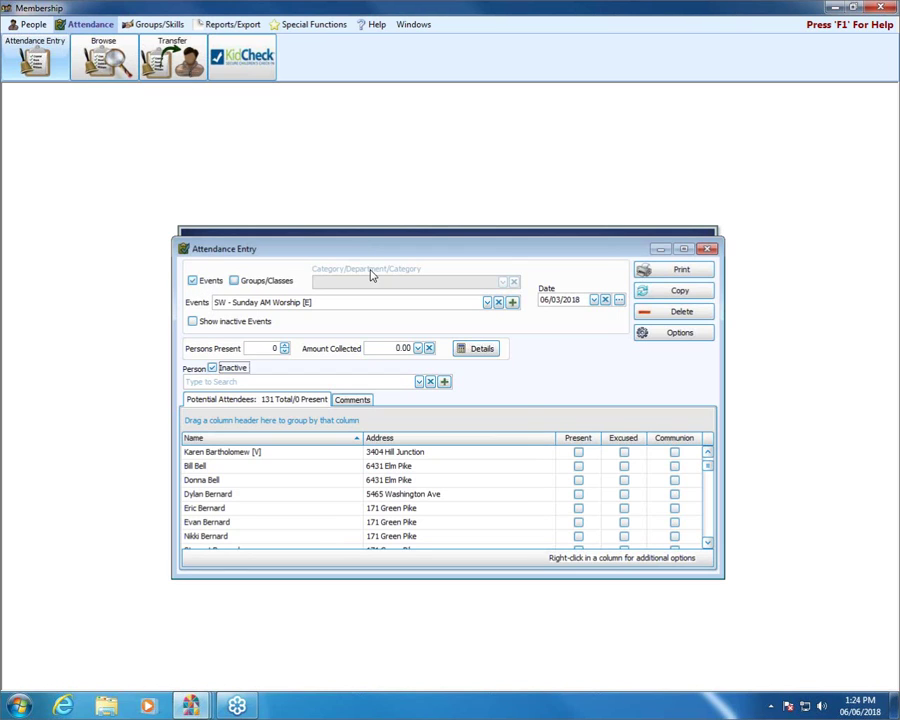
Close Attendance Entry and open the People records
{"action": "left_click", "coordinate": [707, 249]}
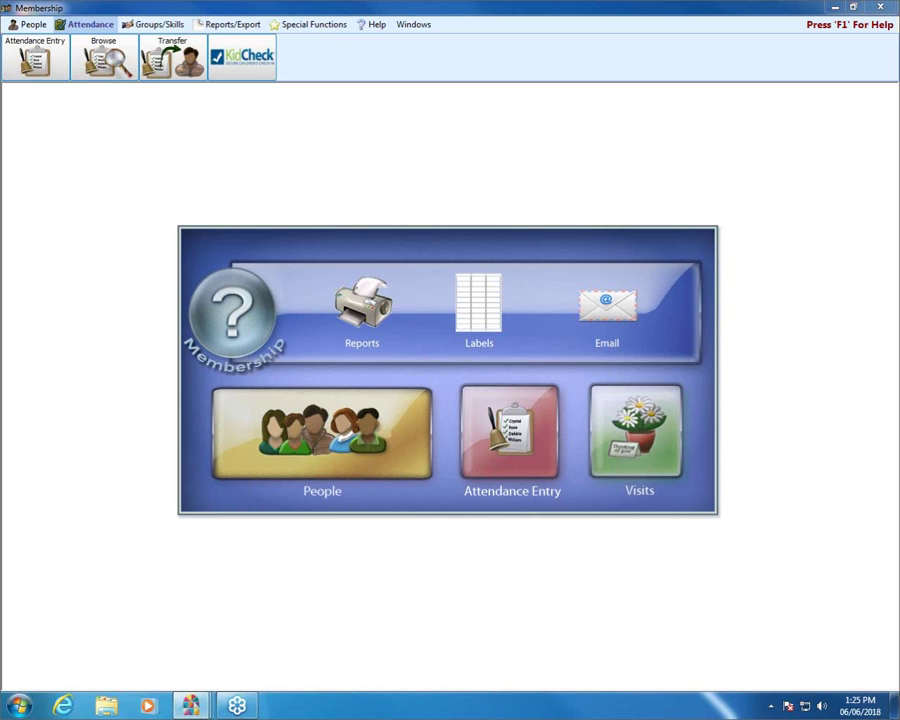
{"action": "left_click", "coordinate": [315, 470]}
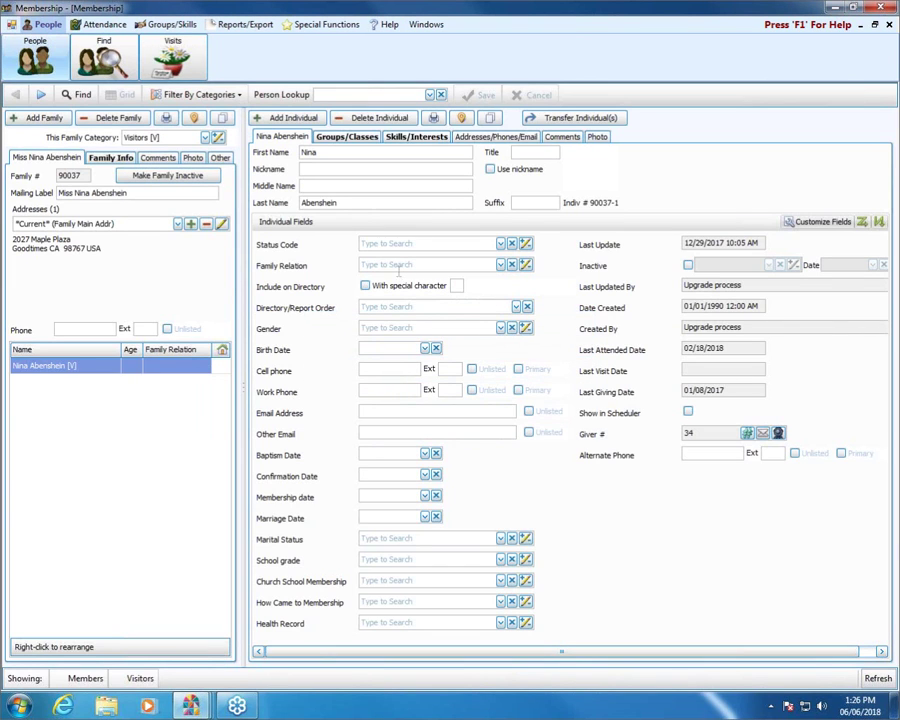
Browse the individual's Status Code list and dismiss it, leaving the code blank
{"action": "left_click", "coordinate": [500, 245]}
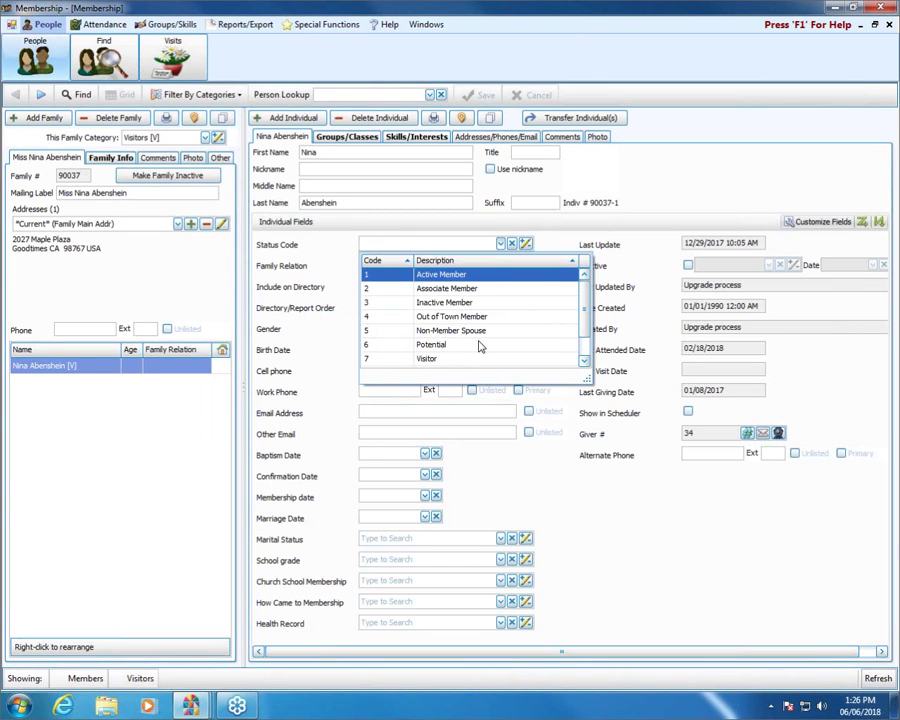
{"action": "left_click", "coordinate": [585, 358]}
{"action": "left_click", "coordinate": [585, 300]}
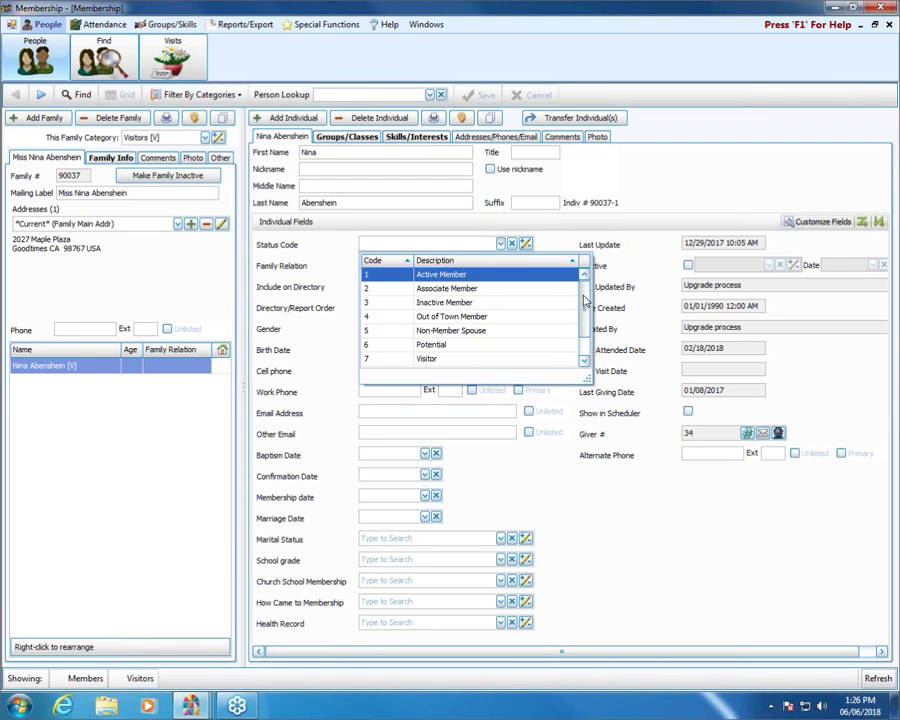
{"action": "left_click", "coordinate": [725, 577]}
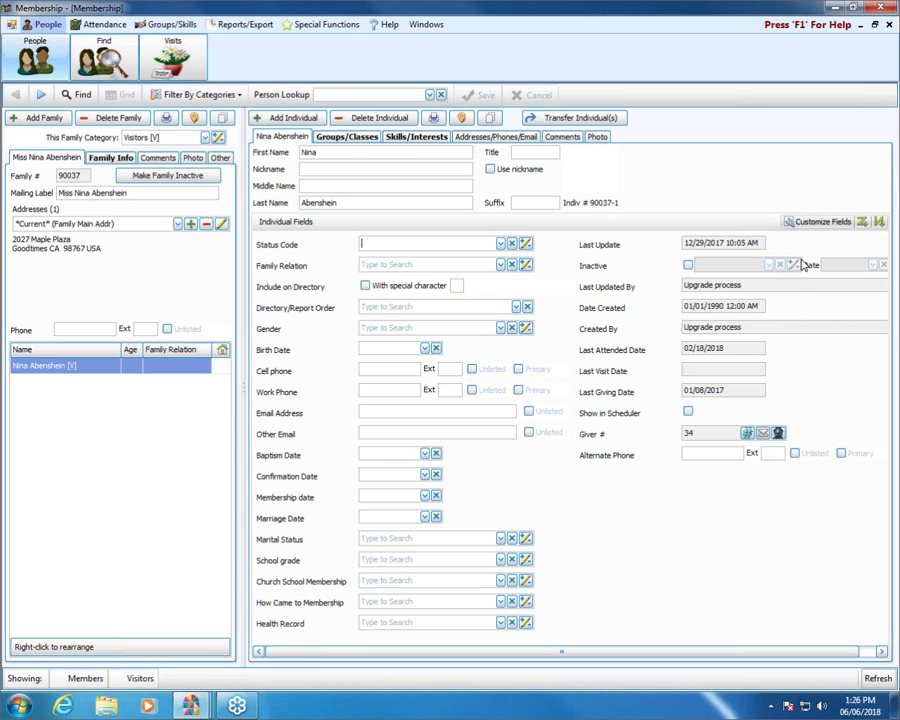
Flag the individual as Inactive and review the inactive reason codes list
{"action": "left_click", "coordinate": [688, 266]}
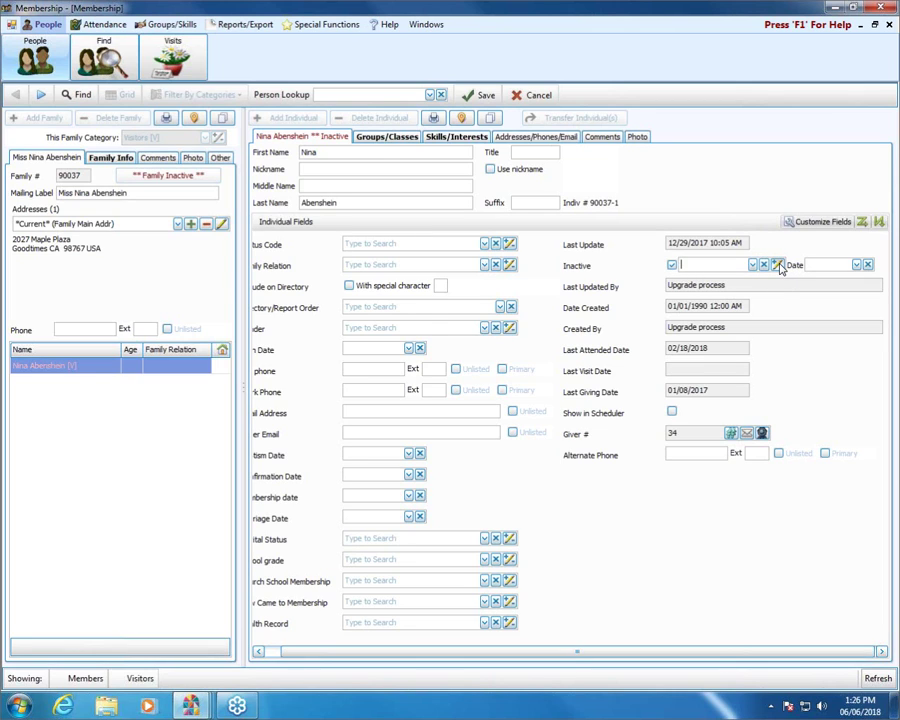
{"action": "left_click", "coordinate": [779, 265]}
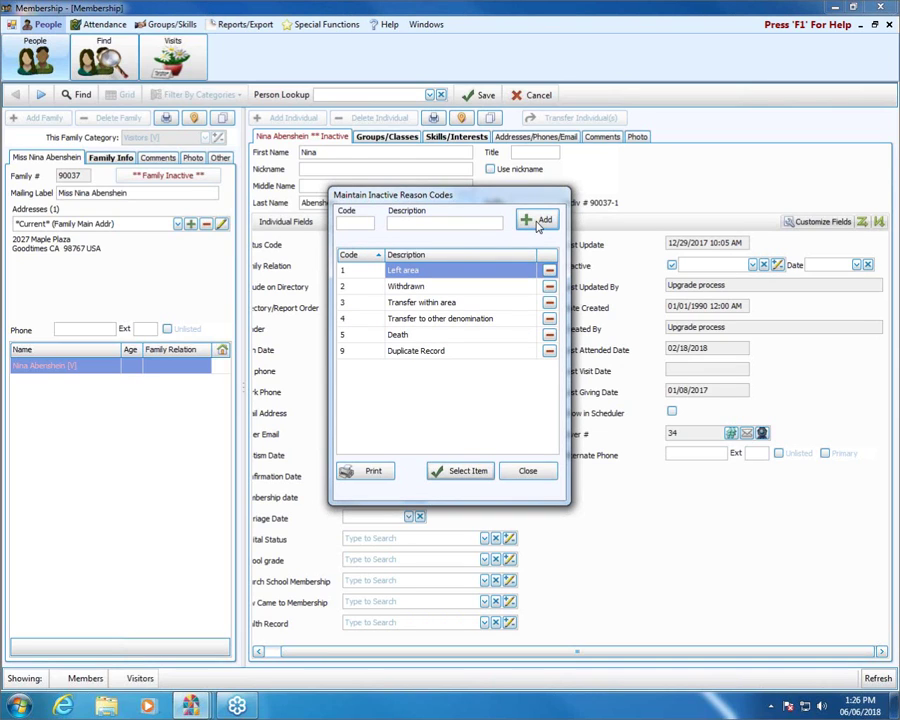
{"action": "left_click", "coordinate": [530, 470]}
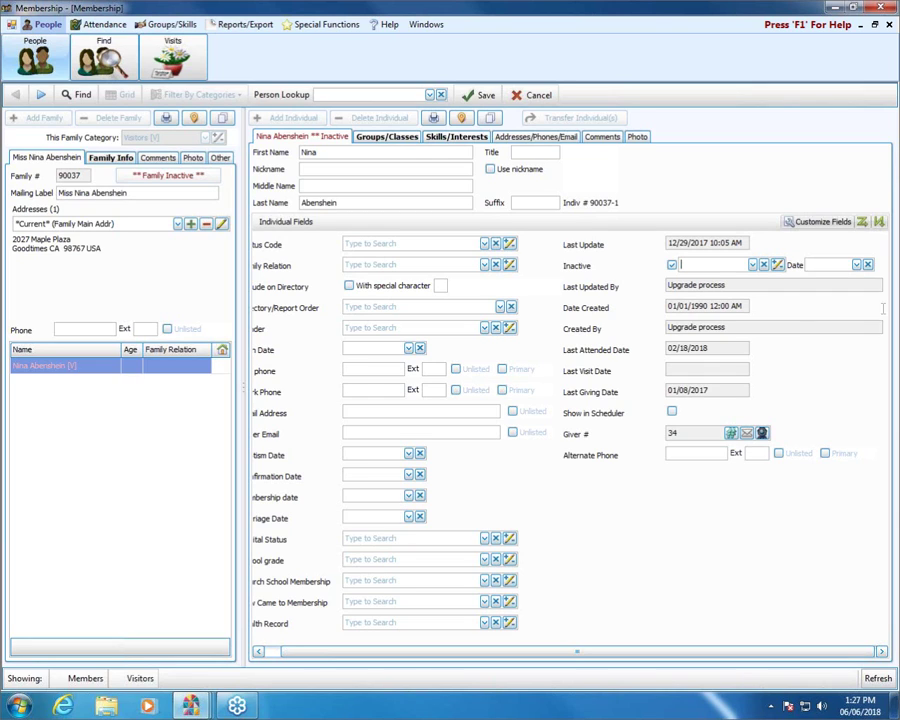
Open Donations from the Church Windows launcher and start a Donation Statement
{"action": "left_click_drag", "start_coordinate": [415, 658], "coordinate": [336, 648]}
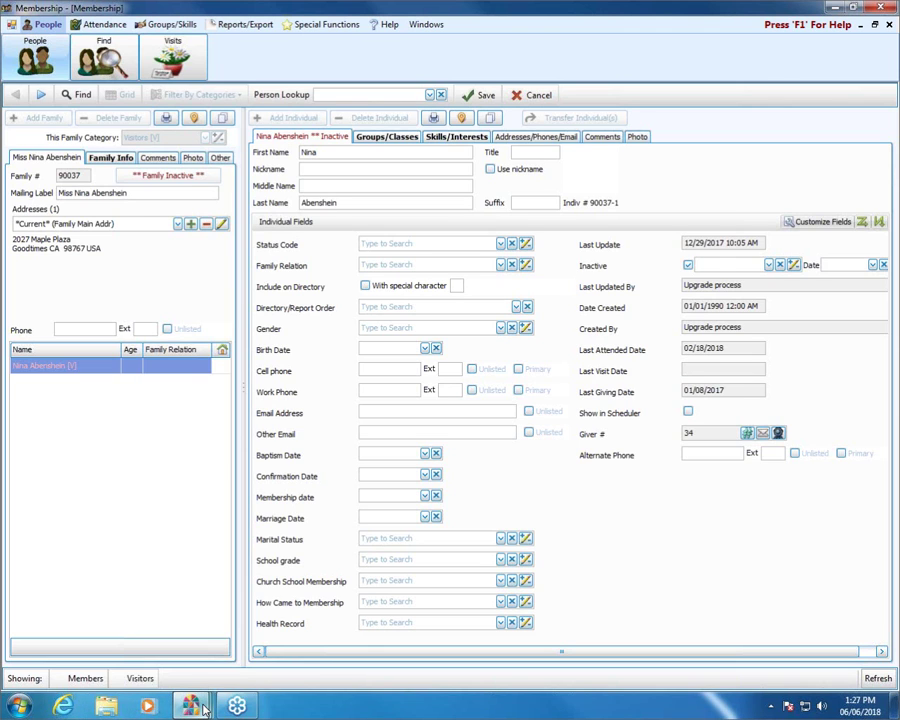
{"action": "mouse_move", "coordinate": [192, 703]}
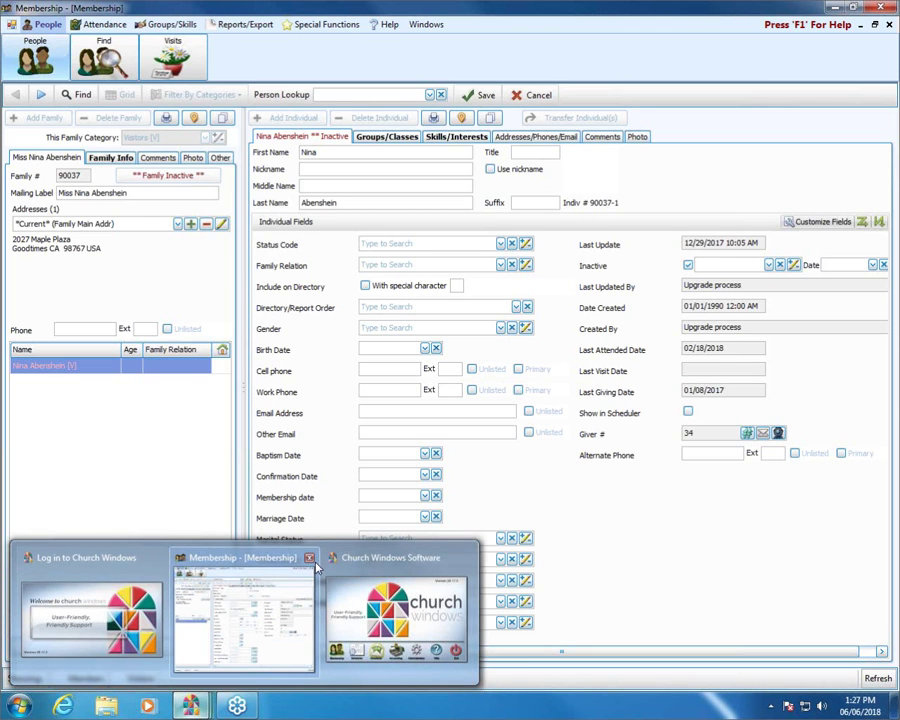
{"action": "left_click", "coordinate": [335, 575]}
{"action": "left_click", "coordinate": [358, 485]}
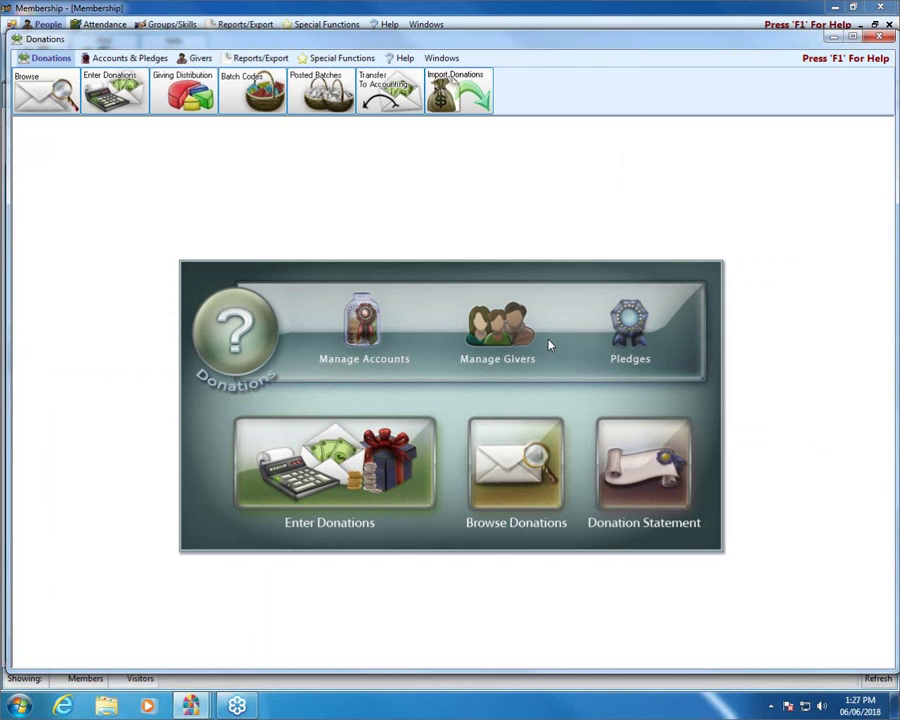
{"action": "left_click", "coordinate": [667, 484]}
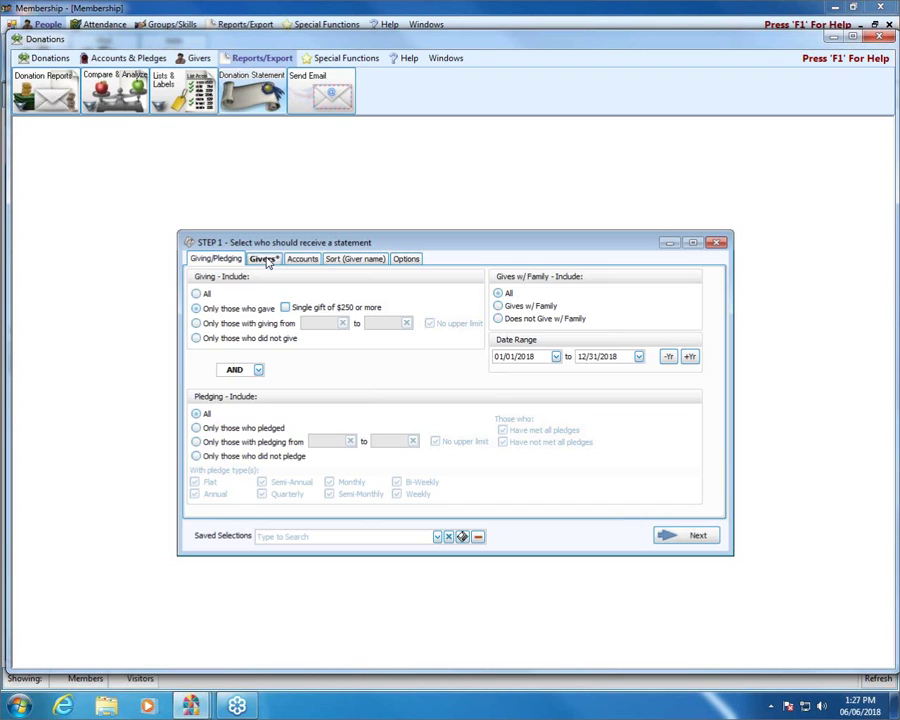
{"action": "left_click", "coordinate": [263, 258]}
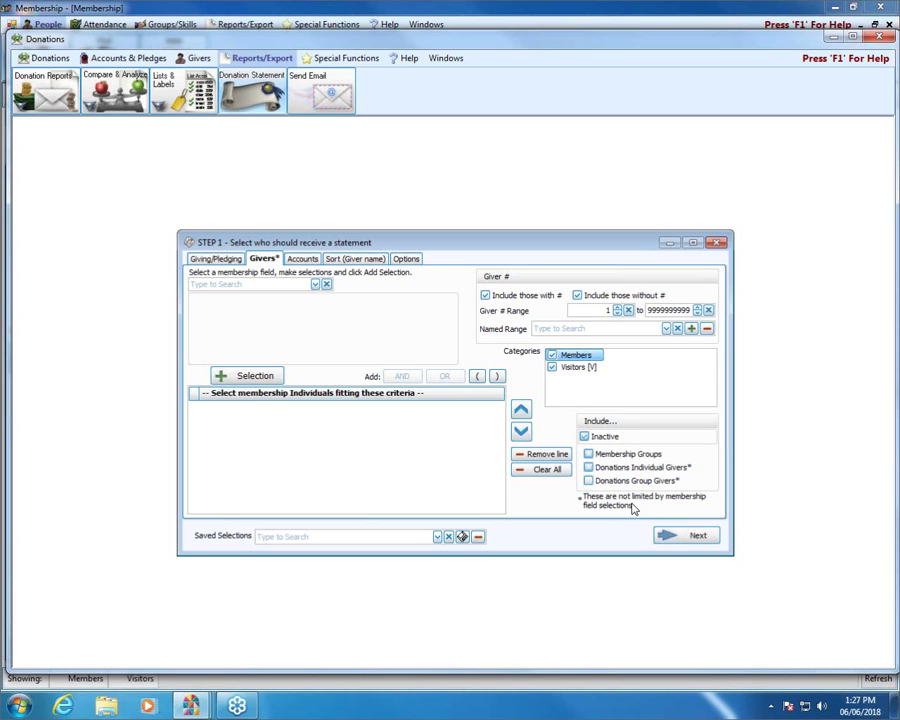
{"action": "left_click", "coordinate": [716, 242]}
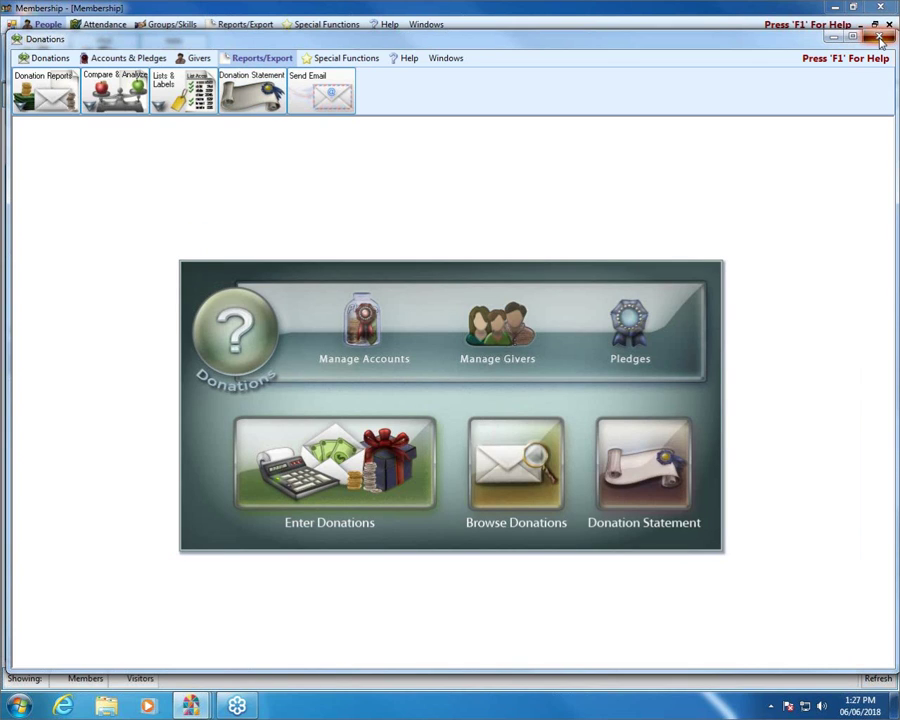
Close the Donation Statement window and return to the Membership record
{"action": "left_click", "coordinate": [879, 37]}
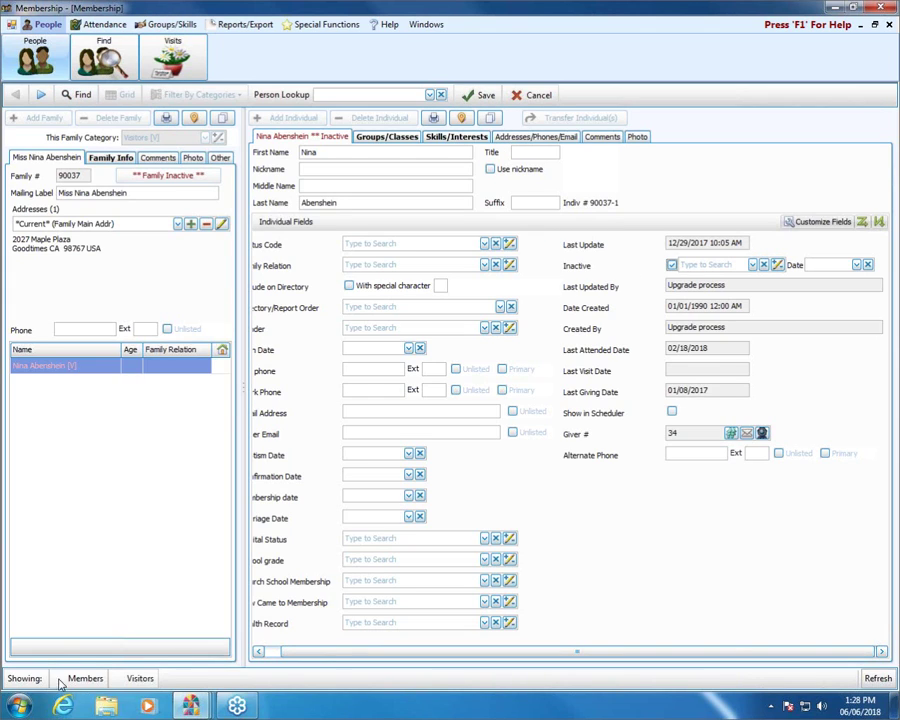
{"action": "left_click", "coordinate": [275, 655]}
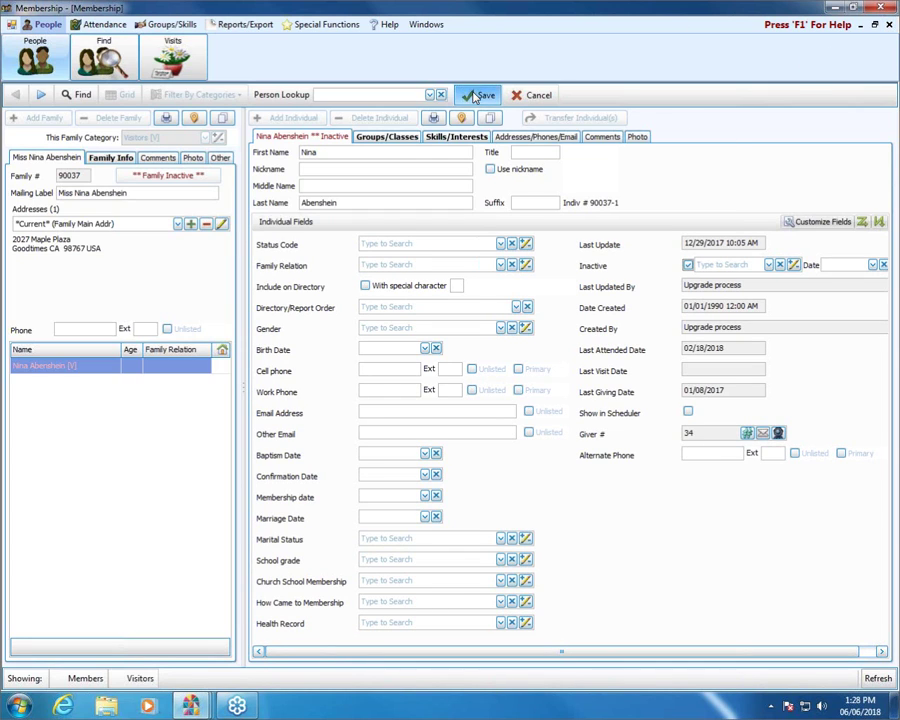
{"action": "left_click", "coordinate": [869, 654]}
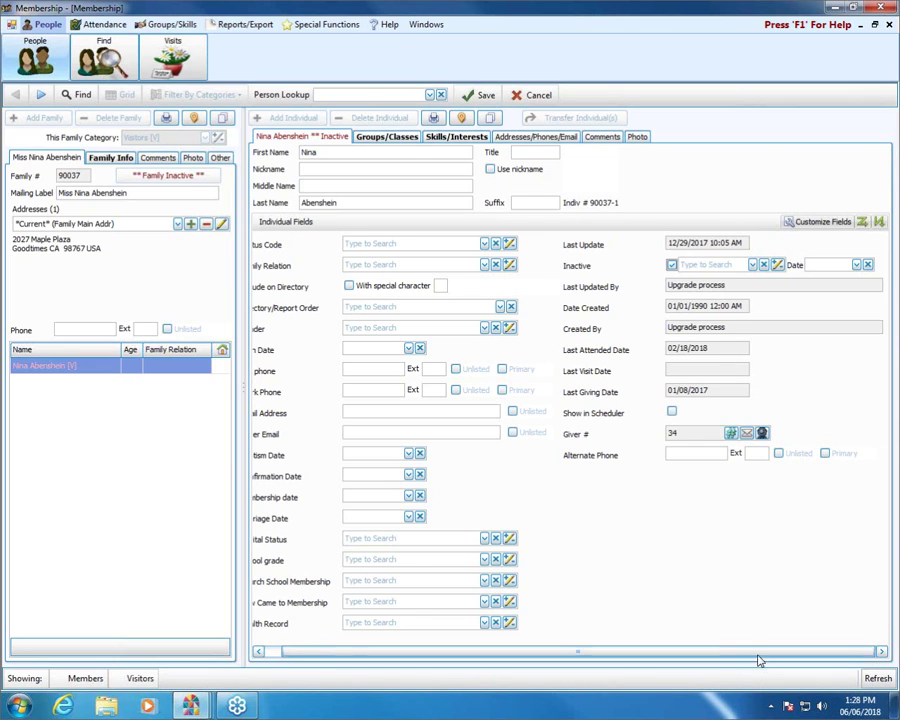
{"action": "left_click_drag", "start_coordinate": [700, 652], "coordinate": [680, 652]}
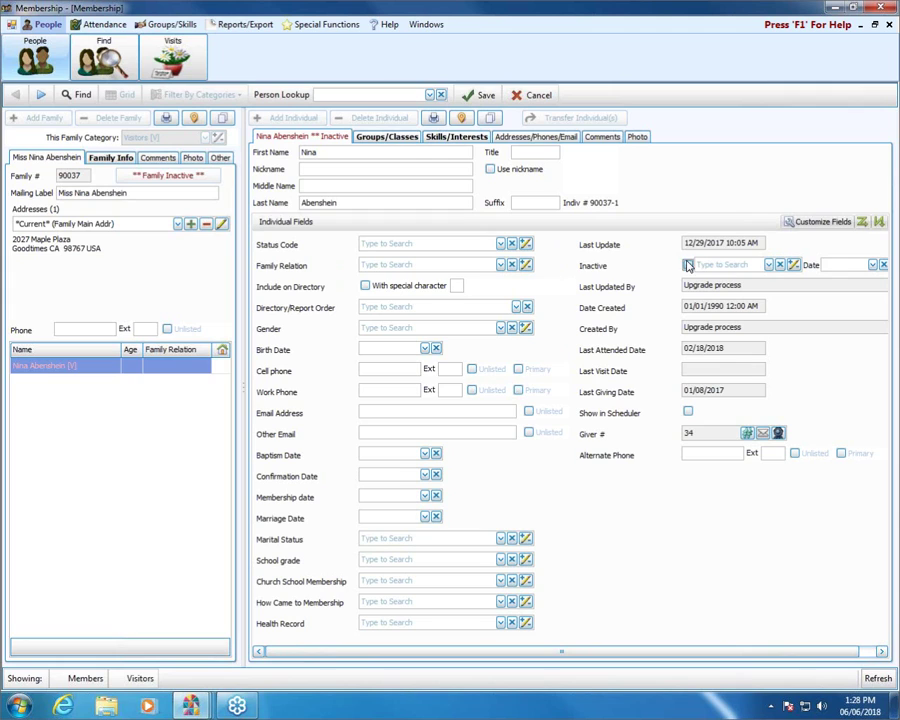
Clear the Inactive flag and save, declining to fill Directory/Report Order
{"action": "left_click", "coordinate": [687, 265]}
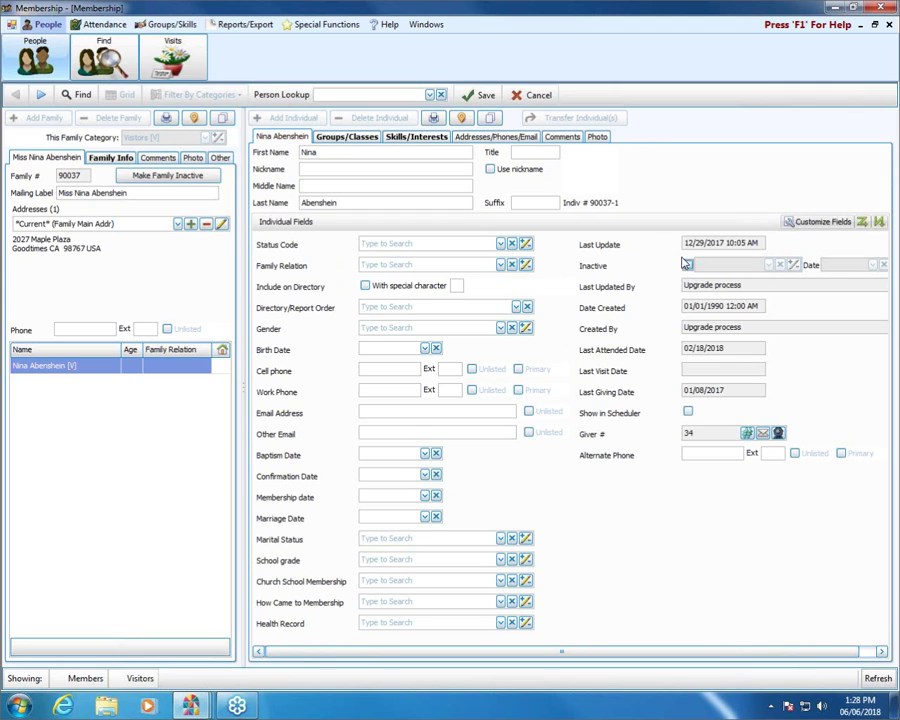
{"action": "left_click", "coordinate": [478, 94]}
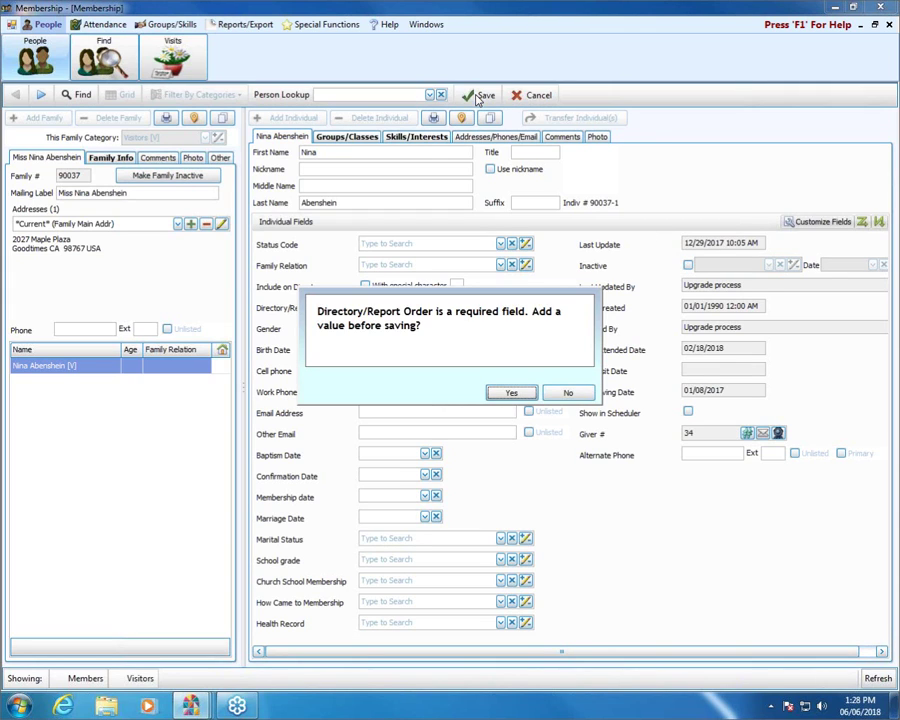
{"action": "left_click", "coordinate": [528, 393]}
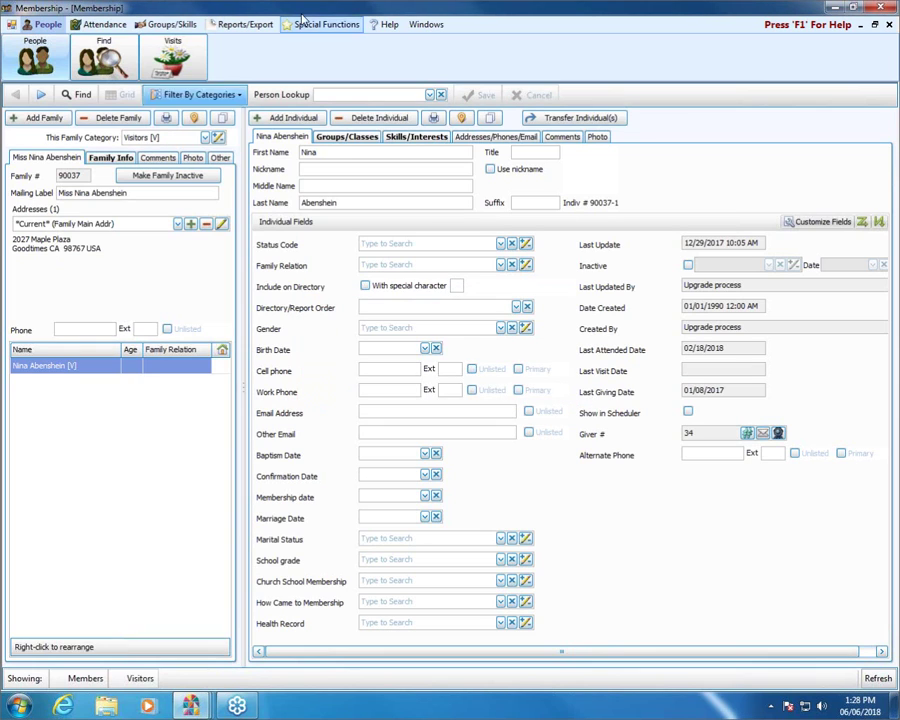
Show the family's Report and Label print options
{"action": "left_click", "coordinate": [168, 119]}
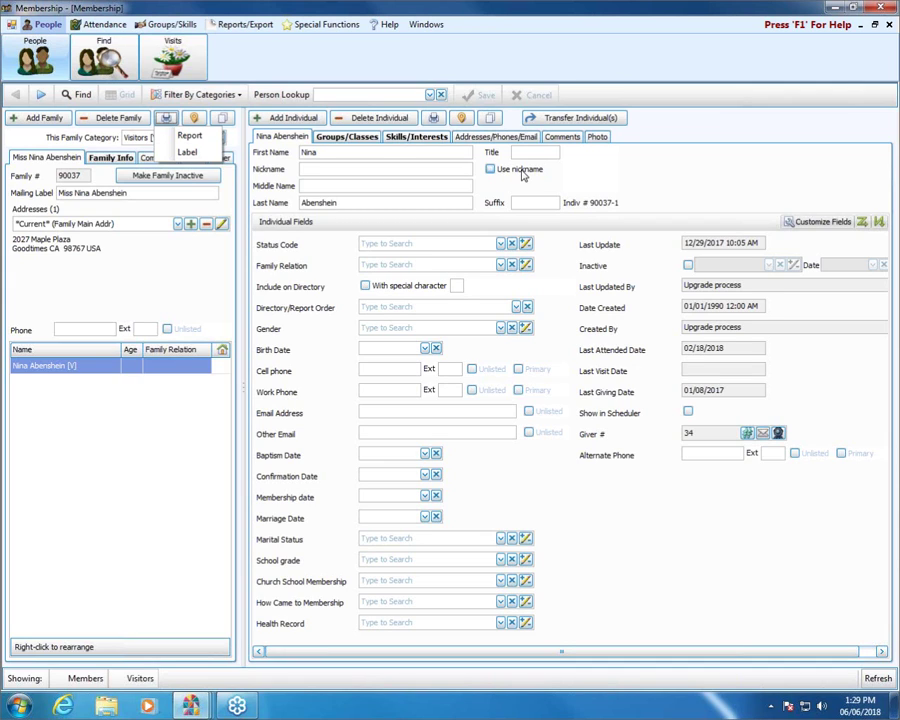
{"action": "left_click", "coordinate": [238, 24]}
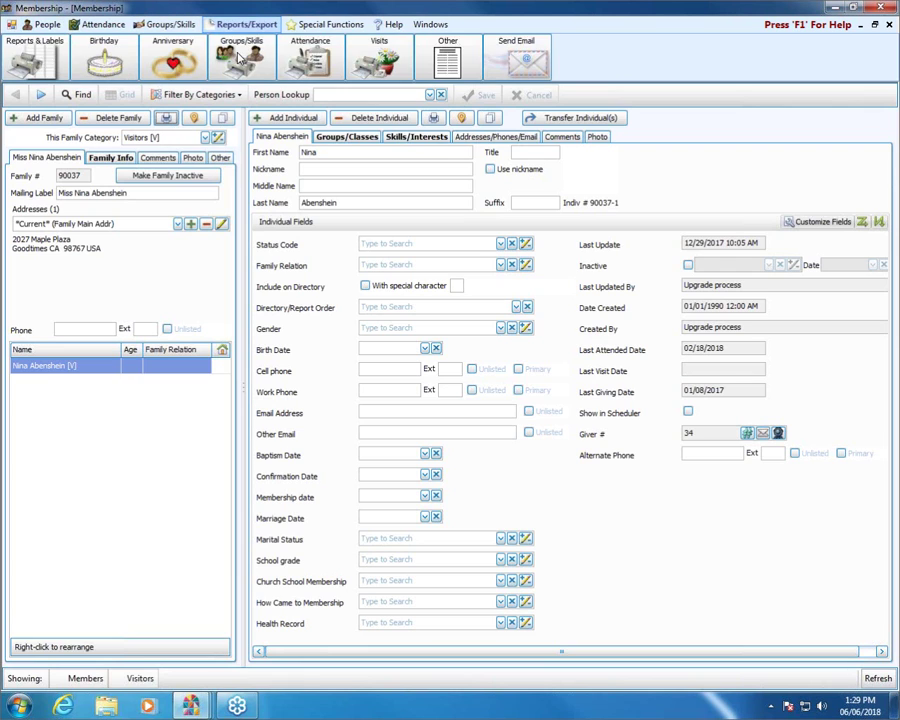
{"action": "left_click", "coordinate": [33, 58]}
{"action": "left_click", "coordinate": [72, 89]}
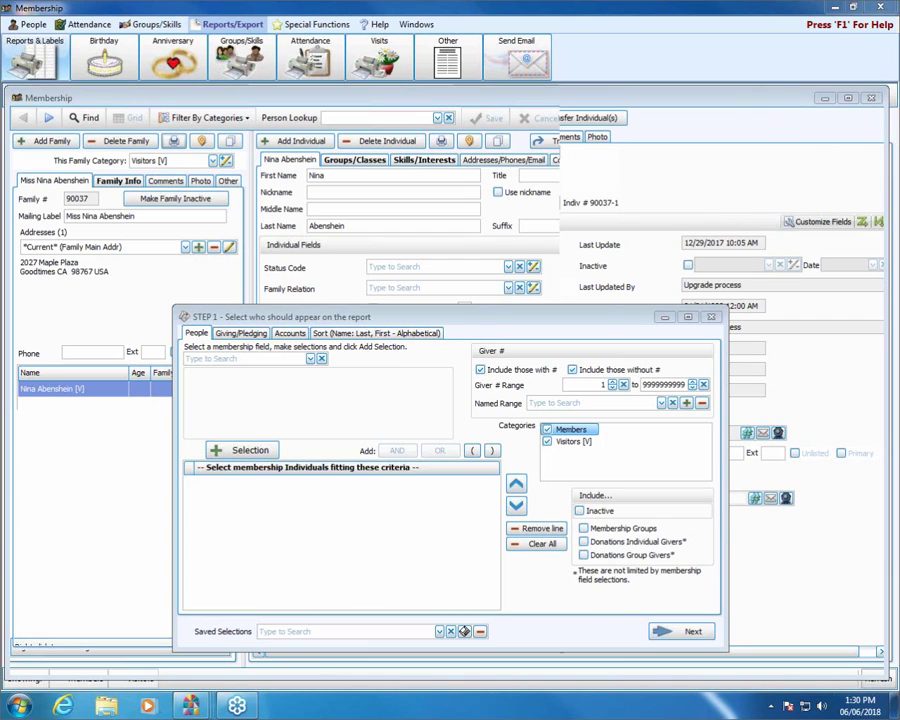
{"action": "left_click", "coordinate": [711, 317]}
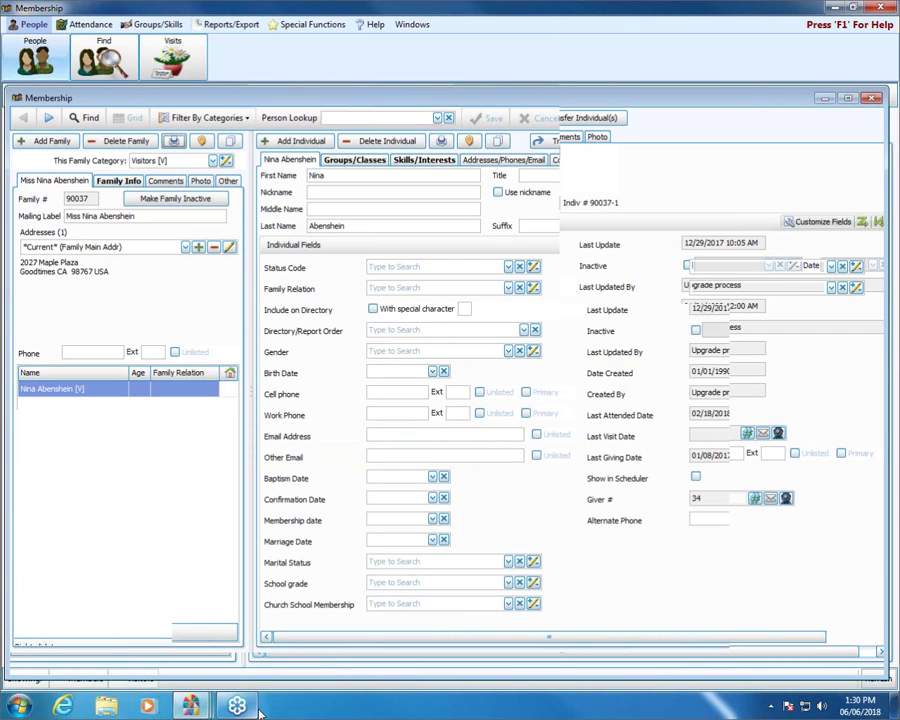
Search churchwindows.com for 'transfer individual'
{"action": "left_click", "coordinate": [62, 706]}
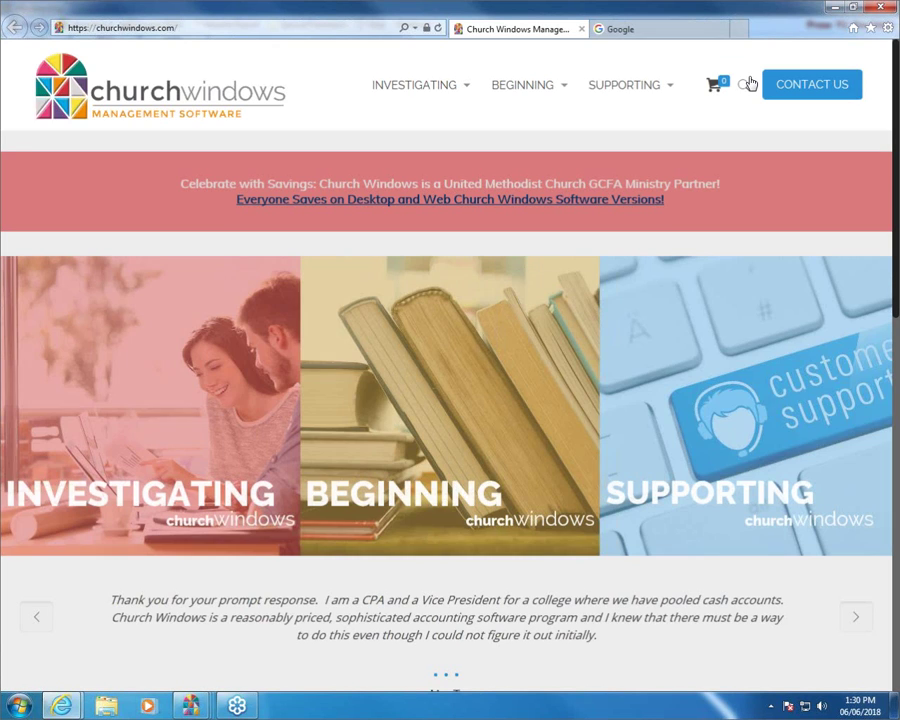
{"action": "left_click", "coordinate": [748, 84]}
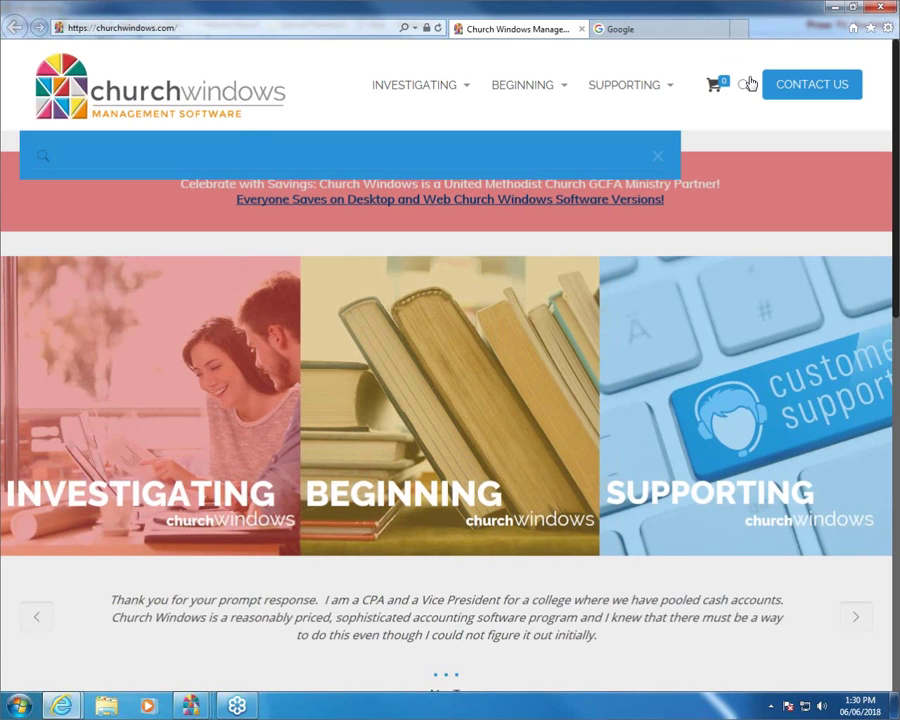
{"action": "type", "text": "transfer iondi"}
{"action": "key", "text": "BackSpace"}
{"action": "key", "text": "BackSpace"}
{"action": "key", "text": "BackSpace"}
{"action": "key", "text": "BackSpace"}
{"action": "type", "text": "ndivual"}
{"action": "key", "text": "BackSpace"}
{"action": "key", "text": "BackSpace"}
{"action": "key", "text": "BackSpace"}
{"action": "type", "text": "vidual"}
{"action": "key", "text": "Return"}
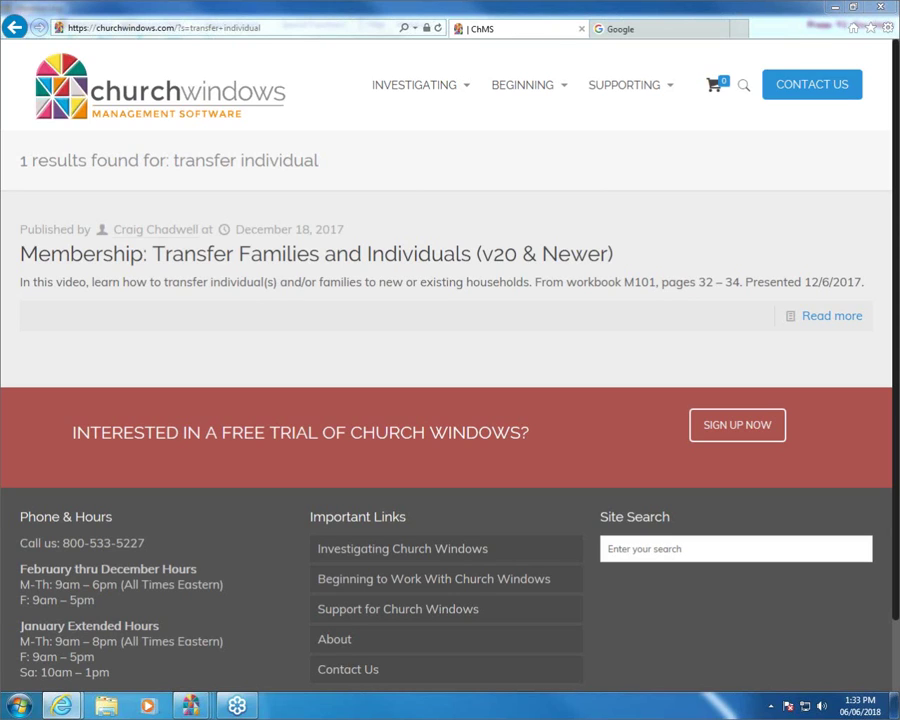
Search churchwindows.com for 'manage numbers' and scroll through the results
{"action": "left_click", "coordinate": [742, 87]}
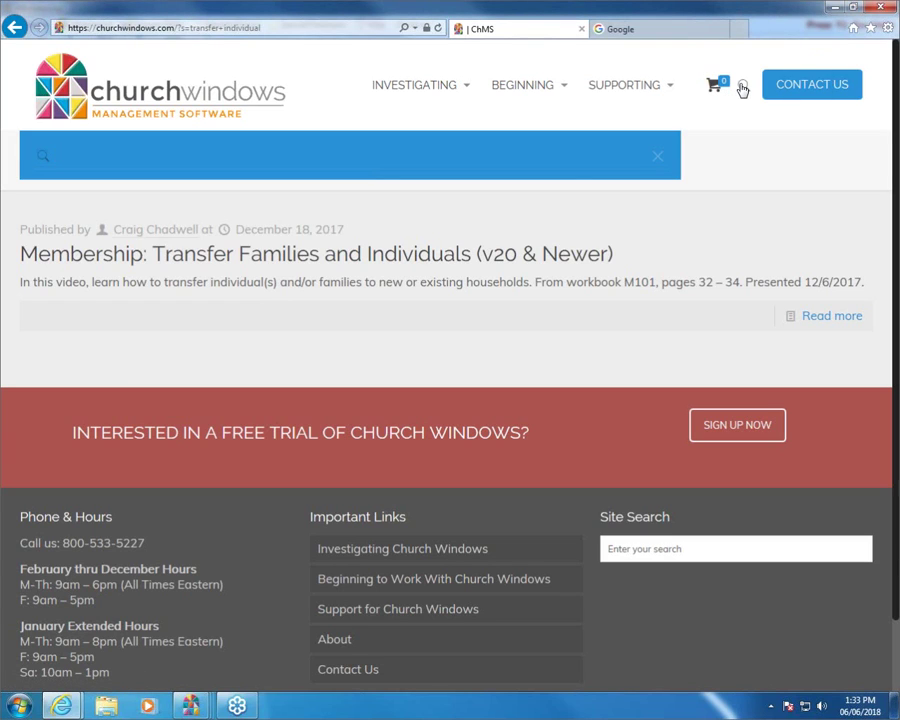
{"action": "type", "text": "manage numbers"}
{"action": "key", "text": "Return"}
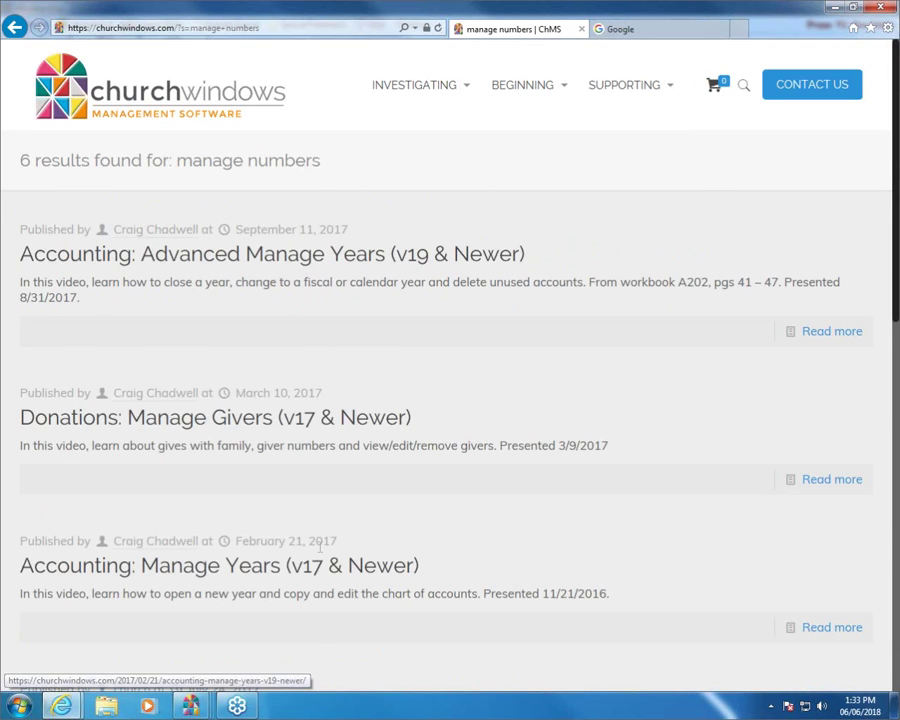
{"action": "scroll", "coordinate": [330, 545], "scroll_direction": "down", "scroll_amount": 3}
{"action": "scroll", "coordinate": [325, 546], "scroll_direction": "down", "scroll_amount": 5}
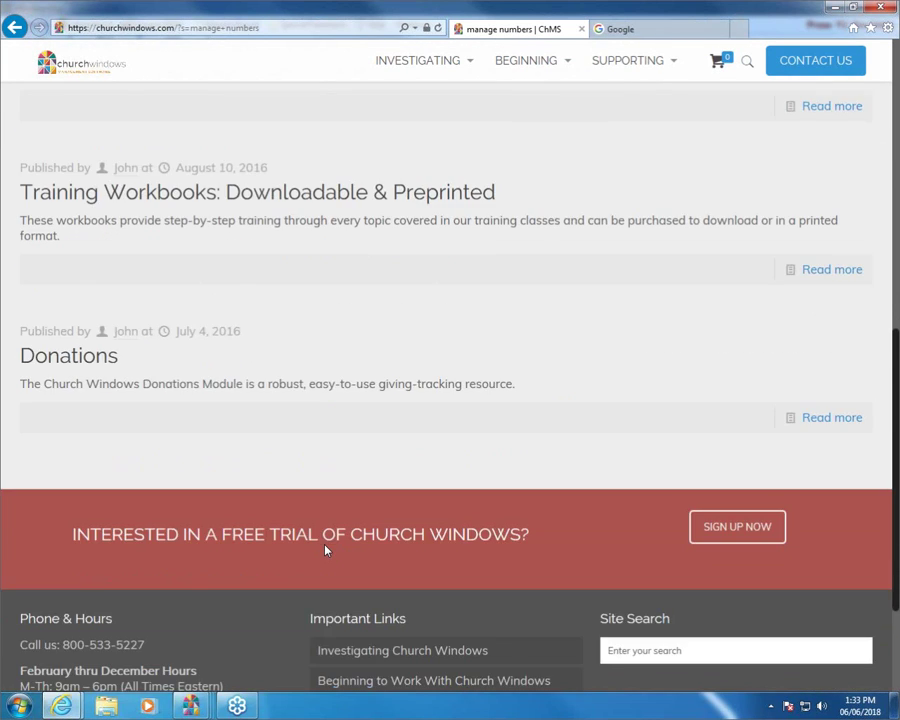
{"action": "scroll", "coordinate": [325, 546], "scroll_direction": "up", "scroll_amount": 5}
{"action": "scroll", "coordinate": [700, 120], "scroll_direction": "up", "scroll_amount": 3}
Search the site for 'giver numbers' and review the 6 results returned
{"action": "left_click", "coordinate": [738, 90]}
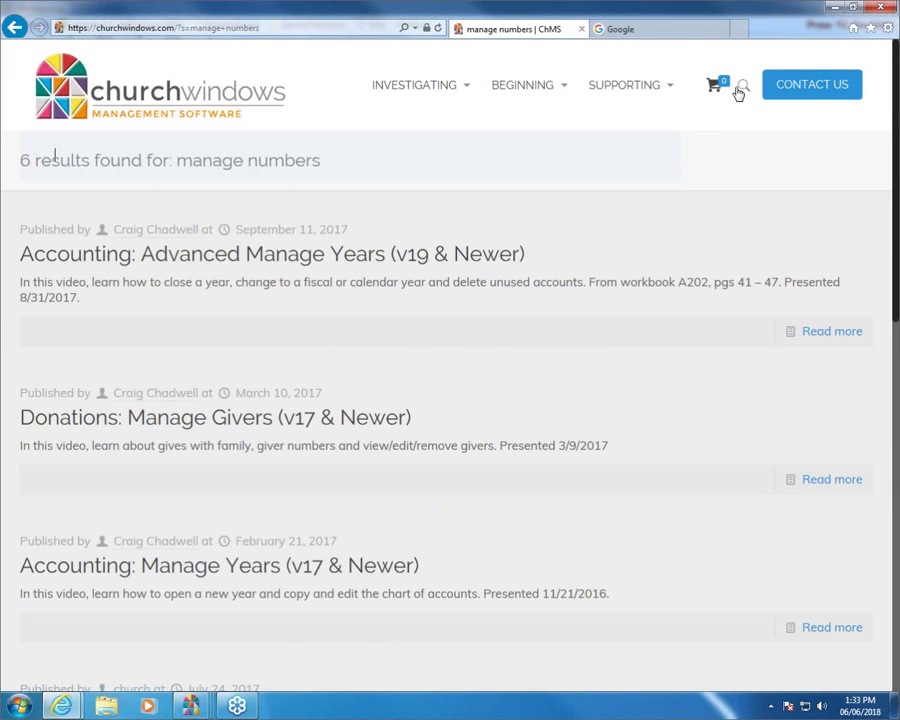
{"action": "type", "text": "giver"}
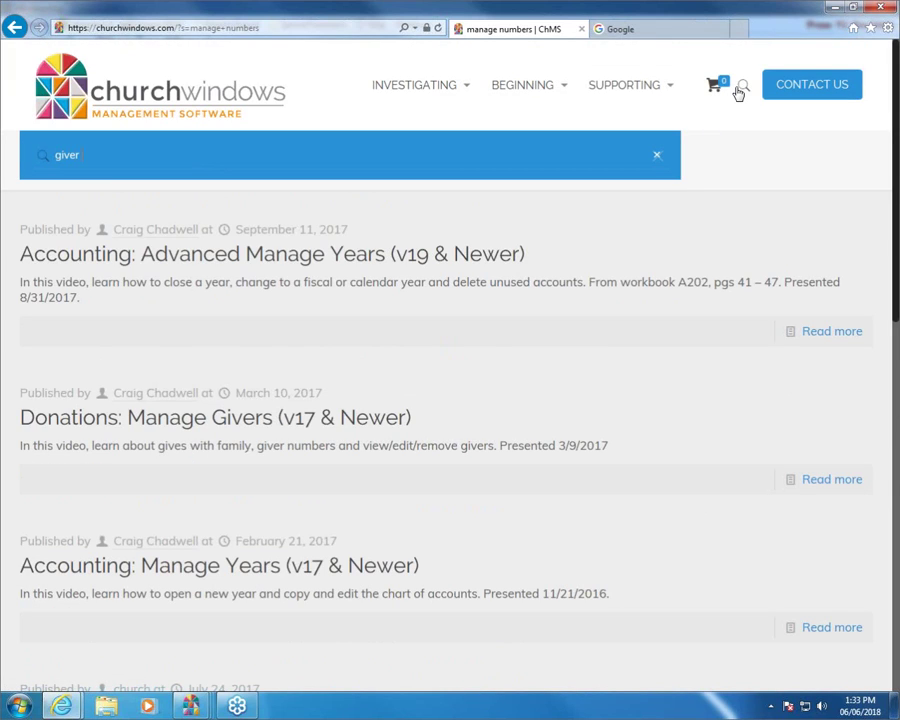
{"action": "type", "text": " numbers"}
{"action": "key", "text": "Return"}
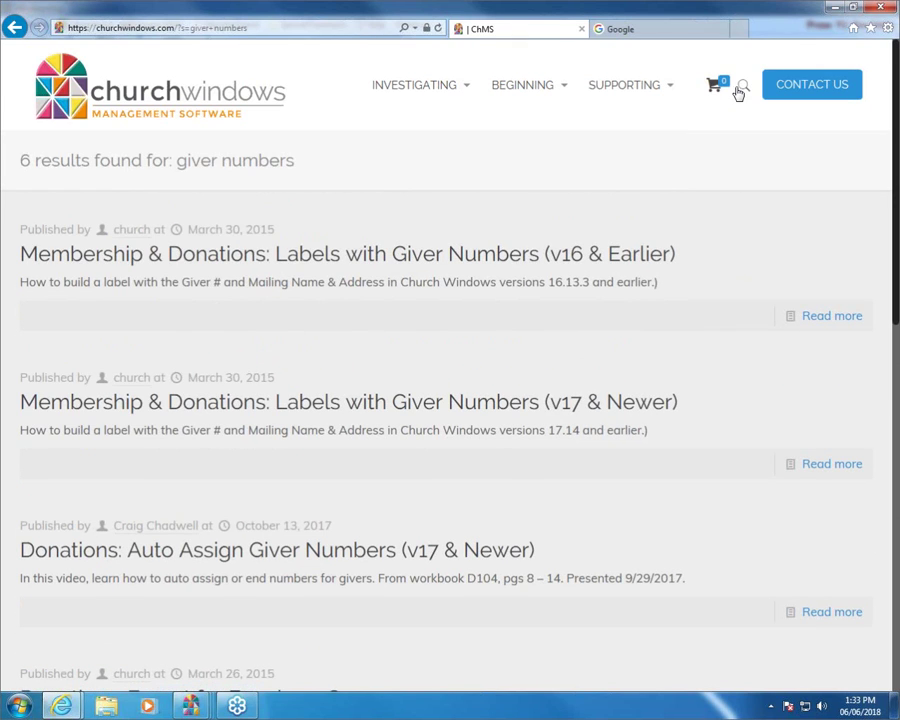
{"action": "scroll", "coordinate": [693, 338], "scroll_direction": "down", "scroll_amount": 6}
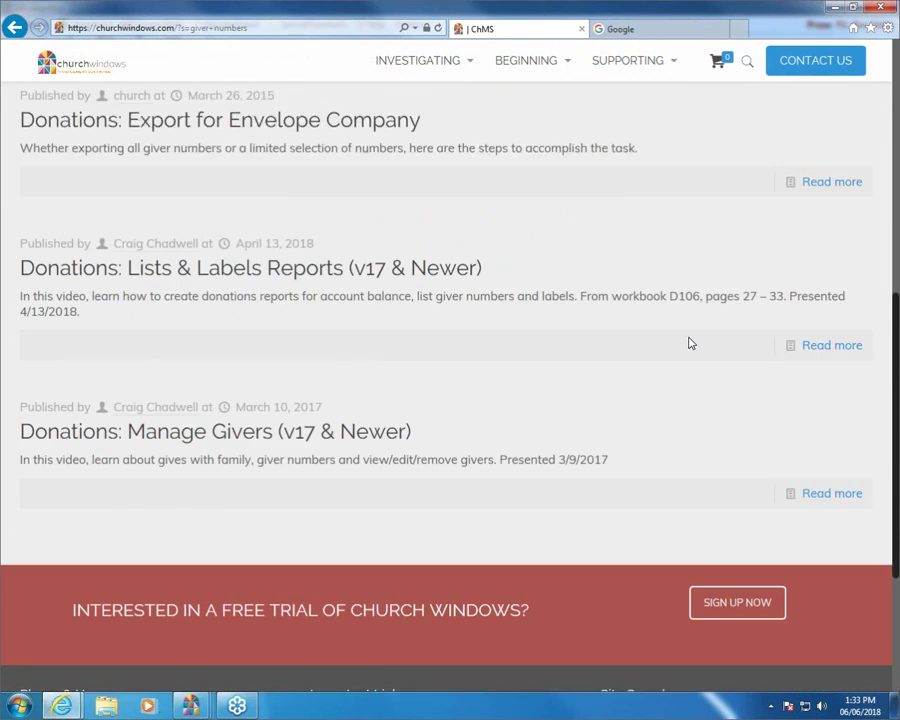
{"action": "scroll", "coordinate": [690, 344], "scroll_direction": "down", "scroll_amount": 1}
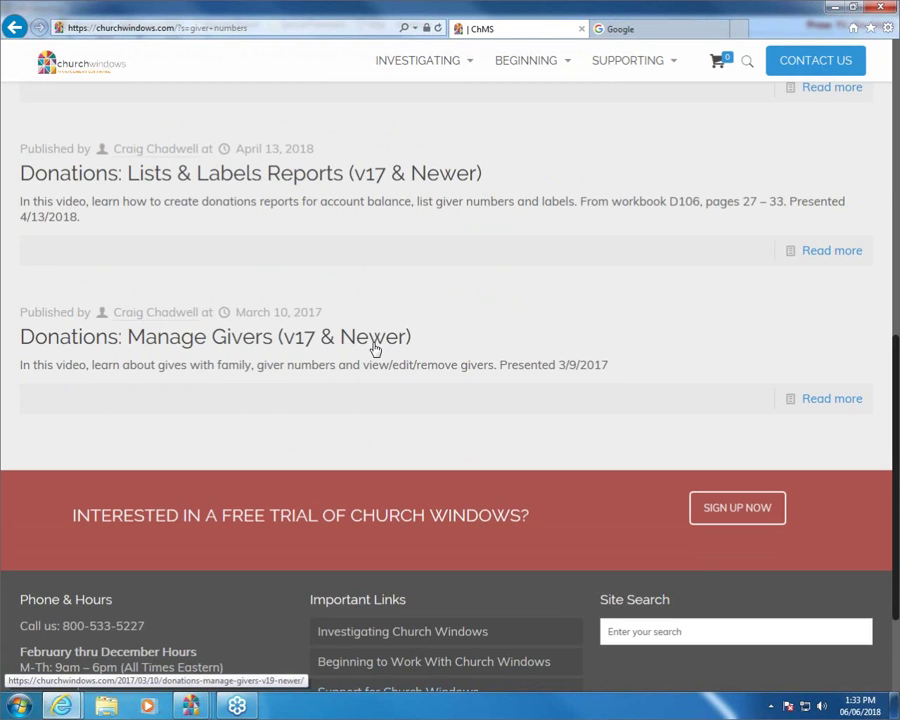
{"action": "scroll", "coordinate": [532, 327], "scroll_direction": "up", "scroll_amount": 10}
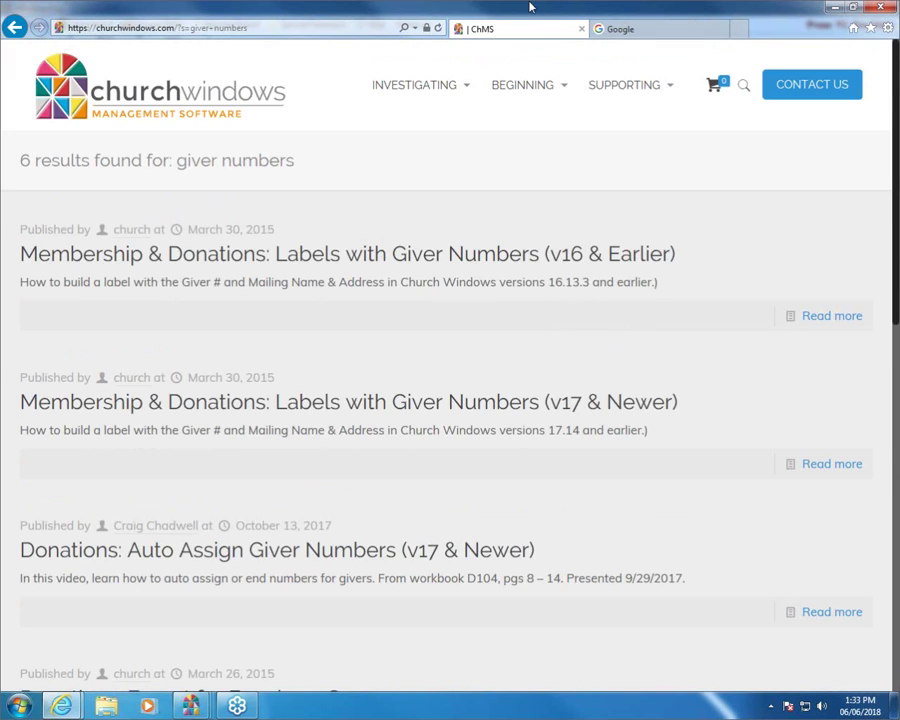
{"action": "mouse_move", "coordinate": [190, 706]}
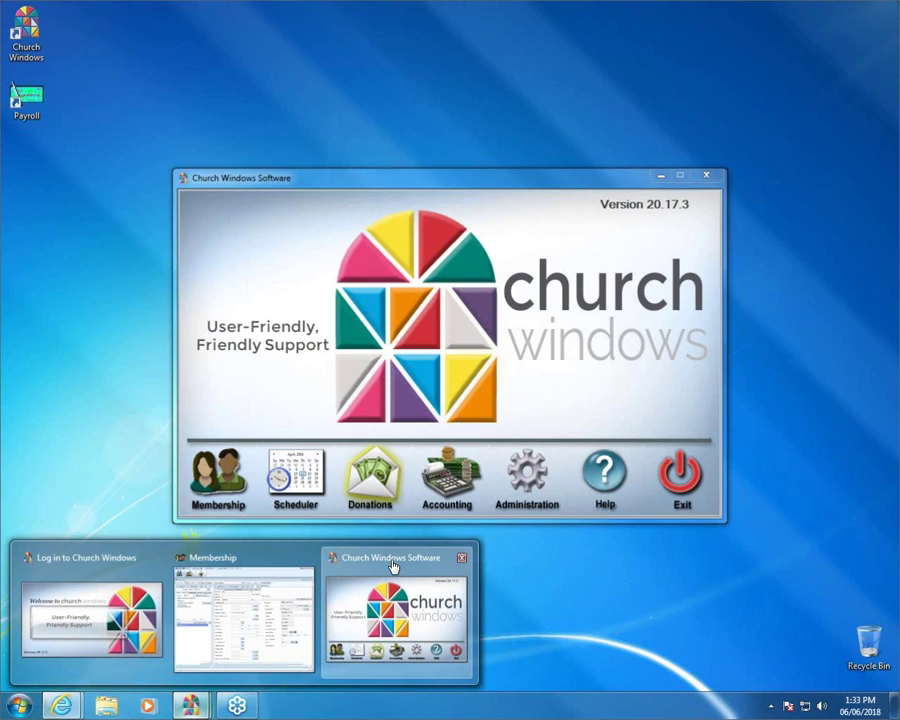
Bring the Church Windows Software launcher to the front
{"action": "left_click", "coordinate": [394, 566]}
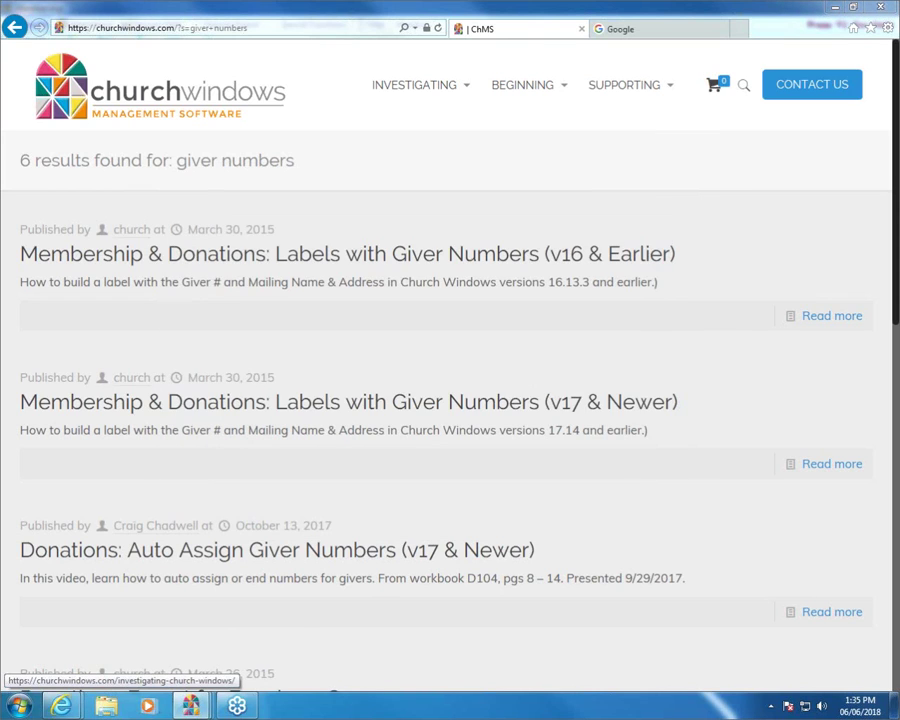
End the GoToWebinar session for all attendees
{"action": "left_click", "coordinate": [478, 378]}
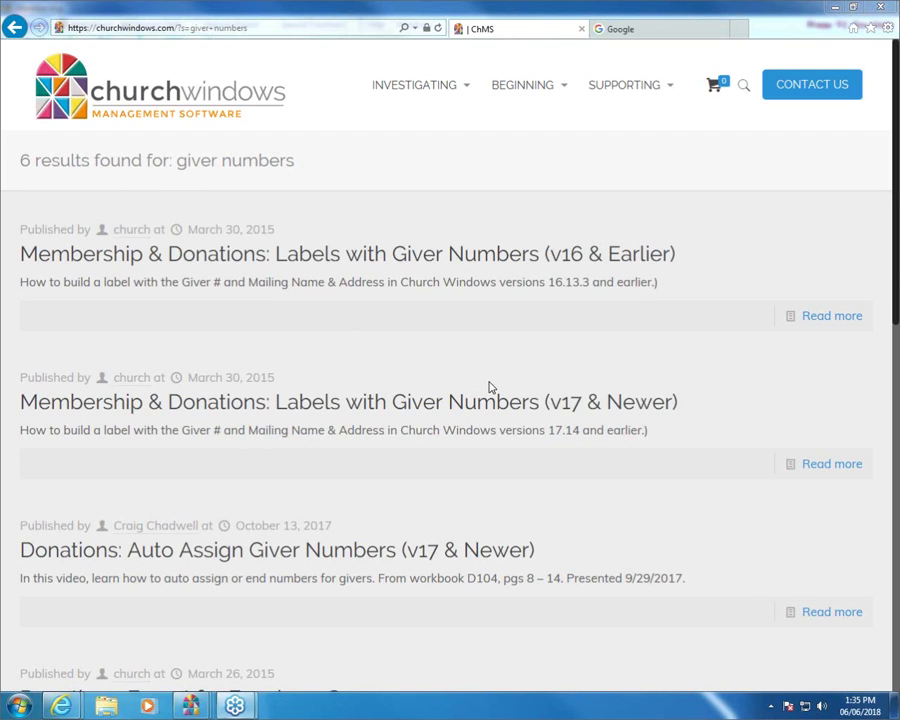